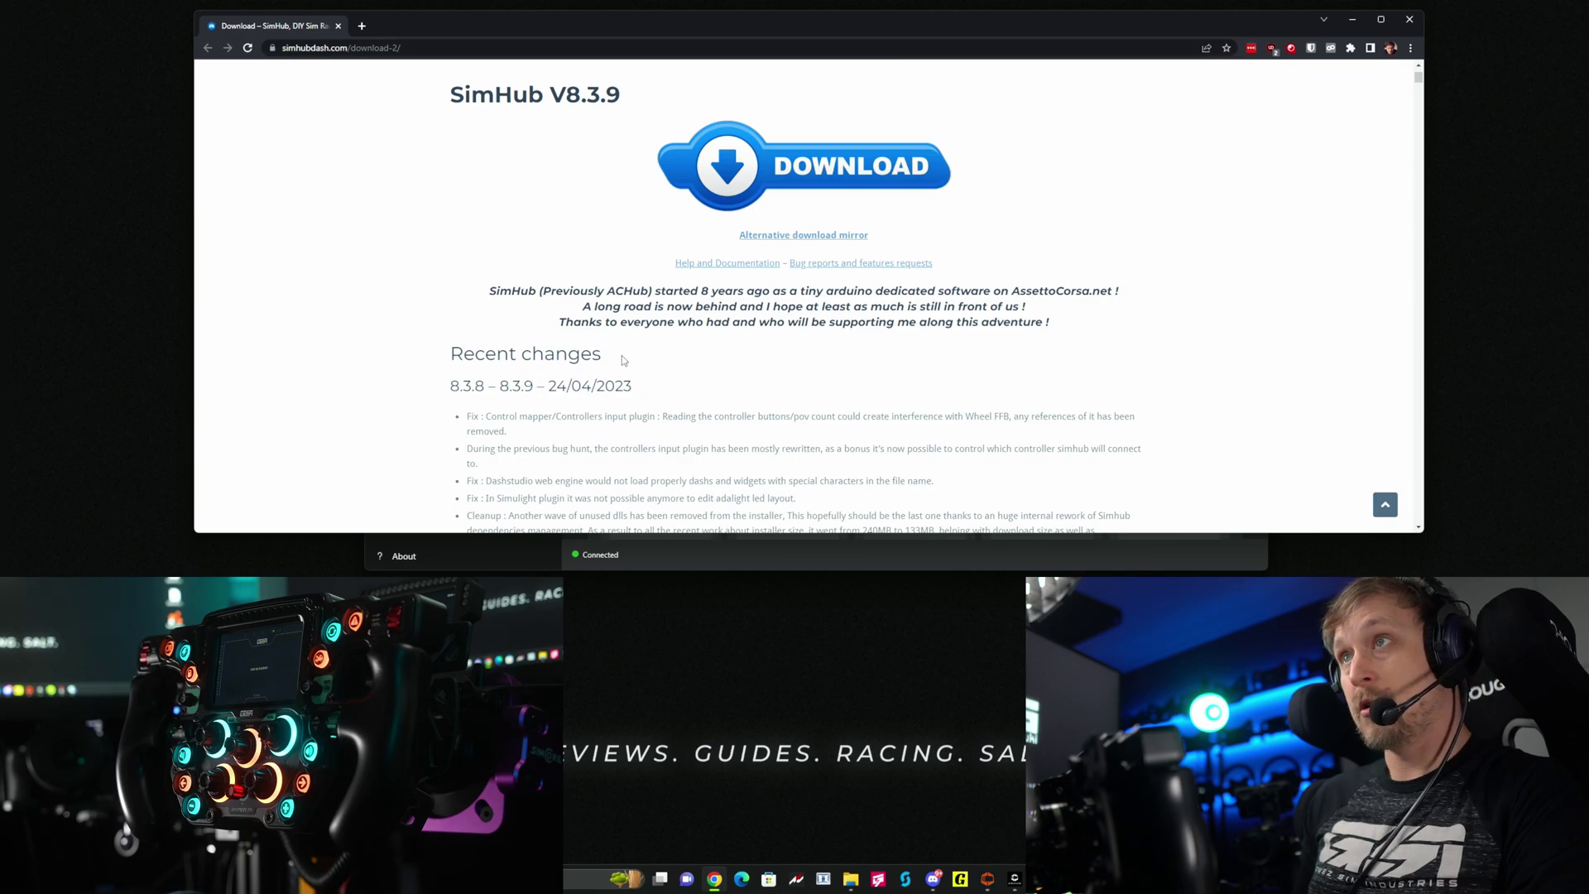
# Step: Start downloading the SimHub V8.3.9 installer from the download page
pyautogui.click(797, 183)
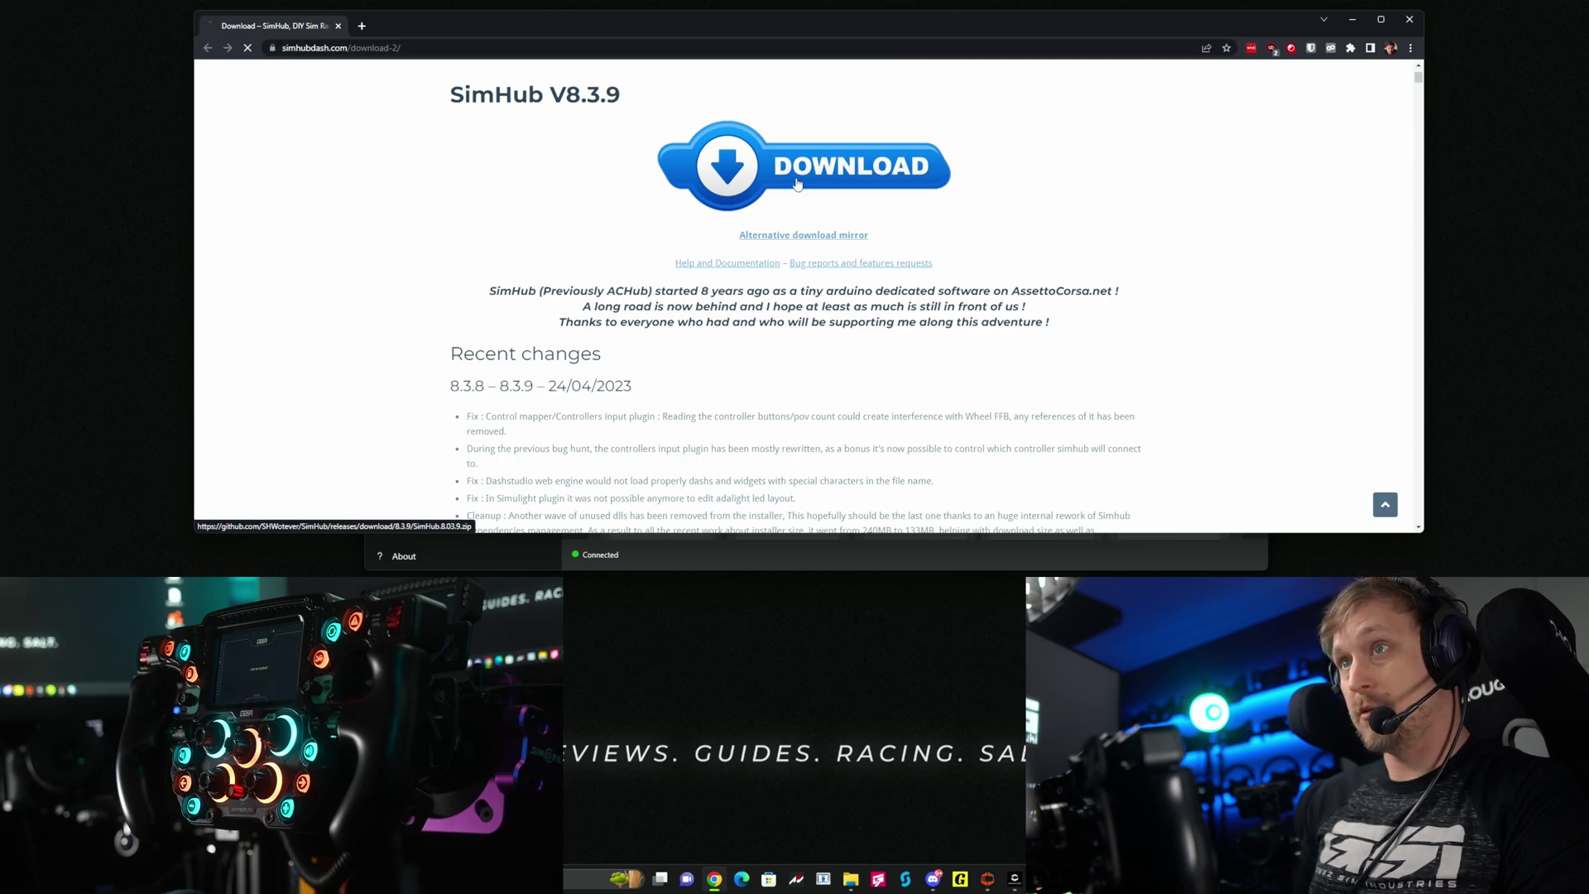
pyautogui.scroll(2, 1211, 302)
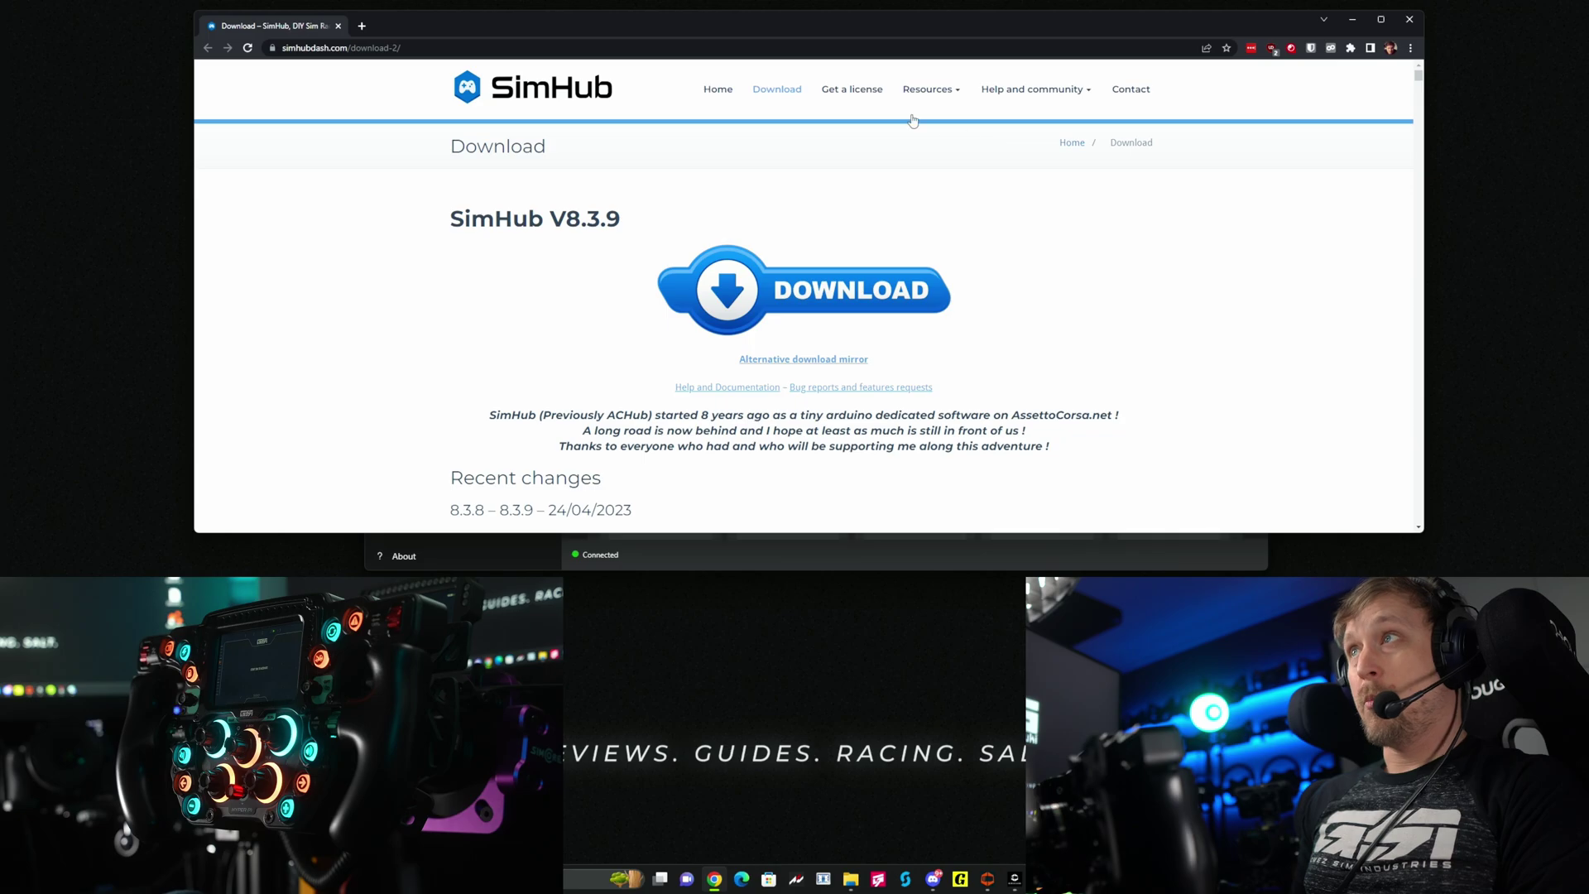
# Step: Open the Get a license page and highlight the license price options from 6.99€ to 20€
pyautogui.click(851, 89)
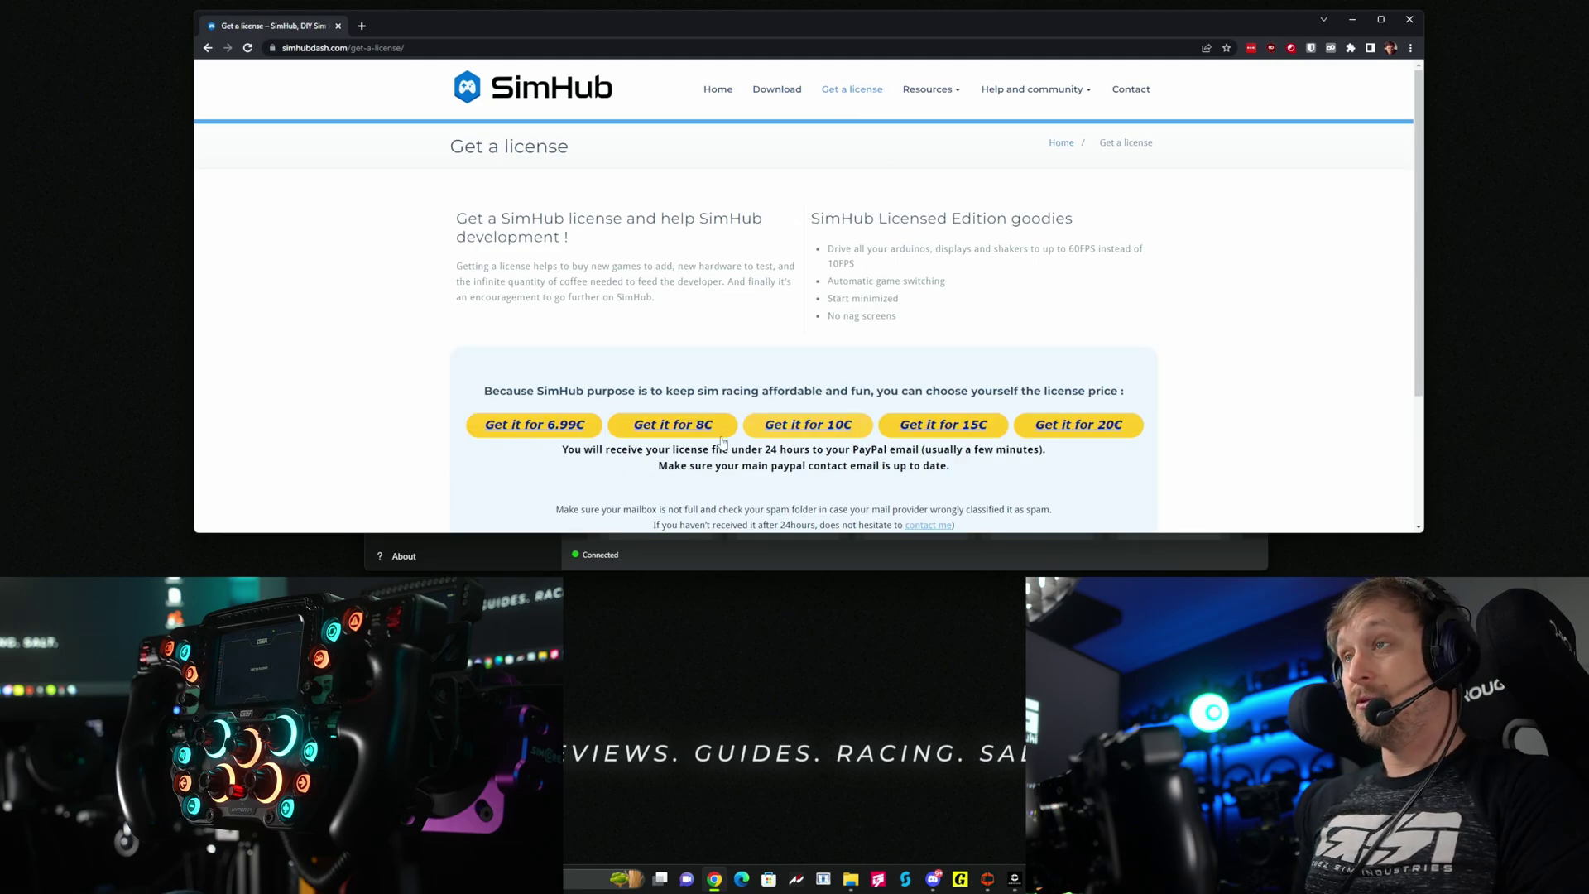
pyautogui.scroll(-1, 652, 426)
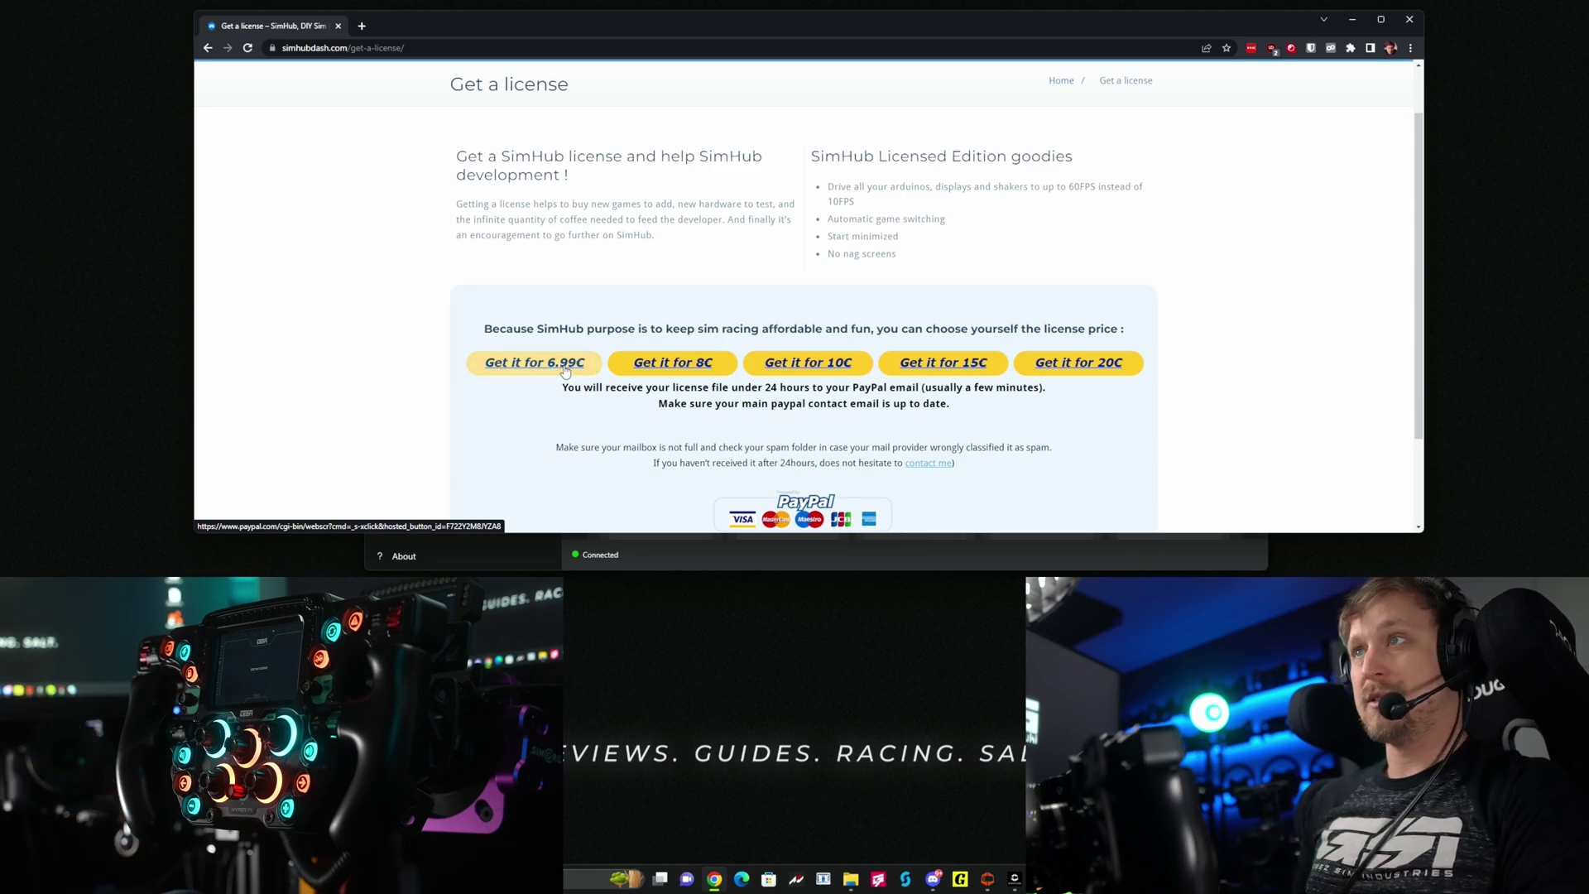
pyautogui.moveTo(564, 386); pyautogui.dragTo(463, 362)
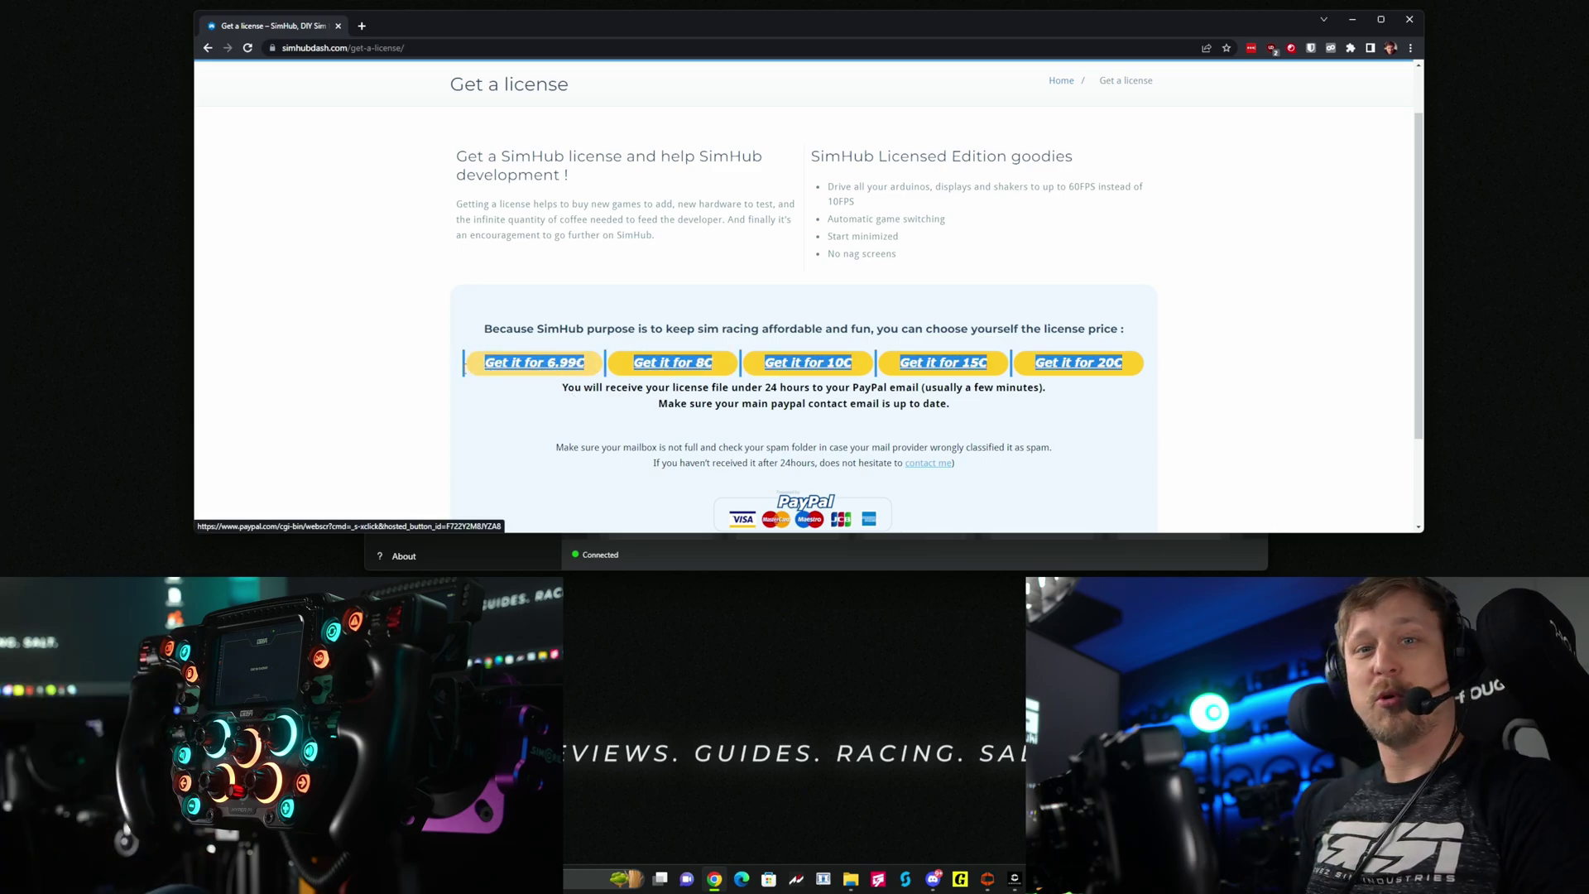
pyautogui.click(542, 436)
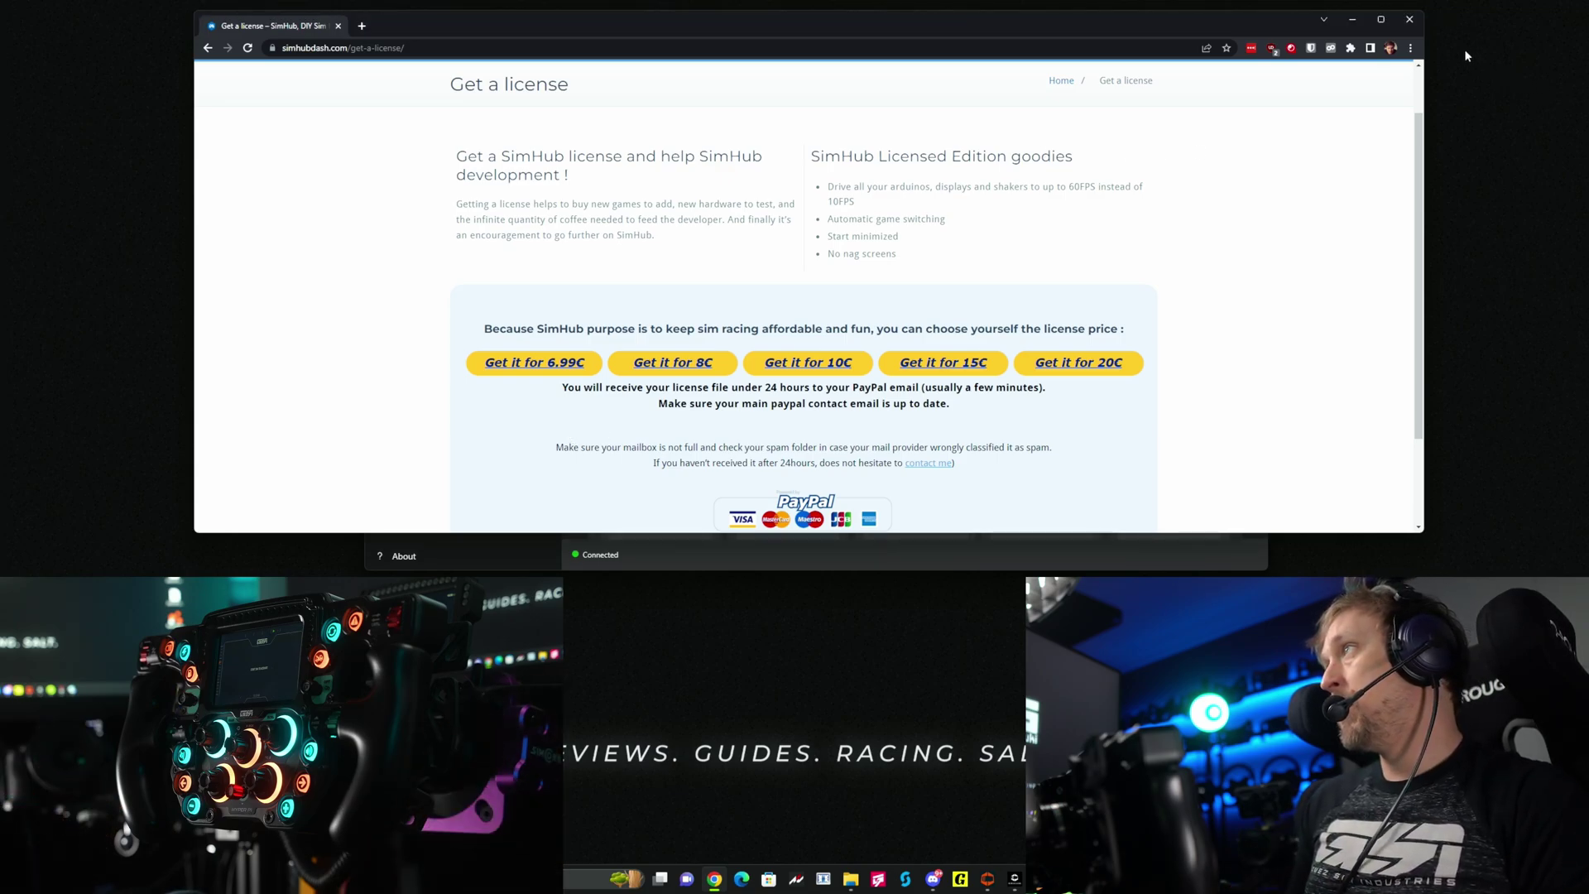
# Step: Close Chrome and run SimHubSetup_8.3.9.exe from the downloaded zip
pyautogui.click(1411, 20)
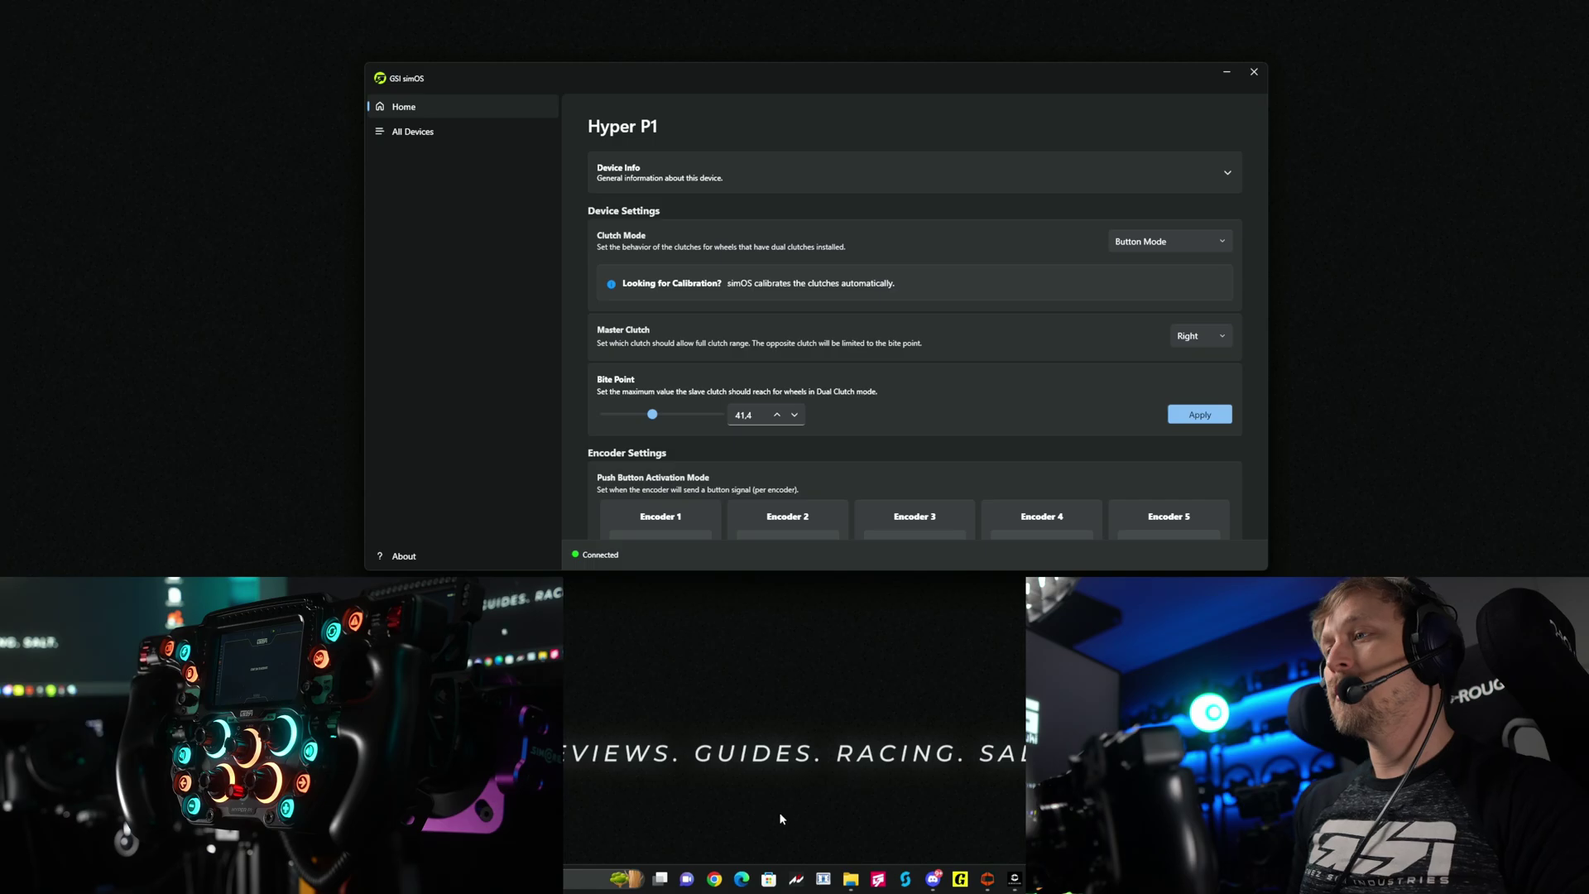
pyautogui.click(675, 364)
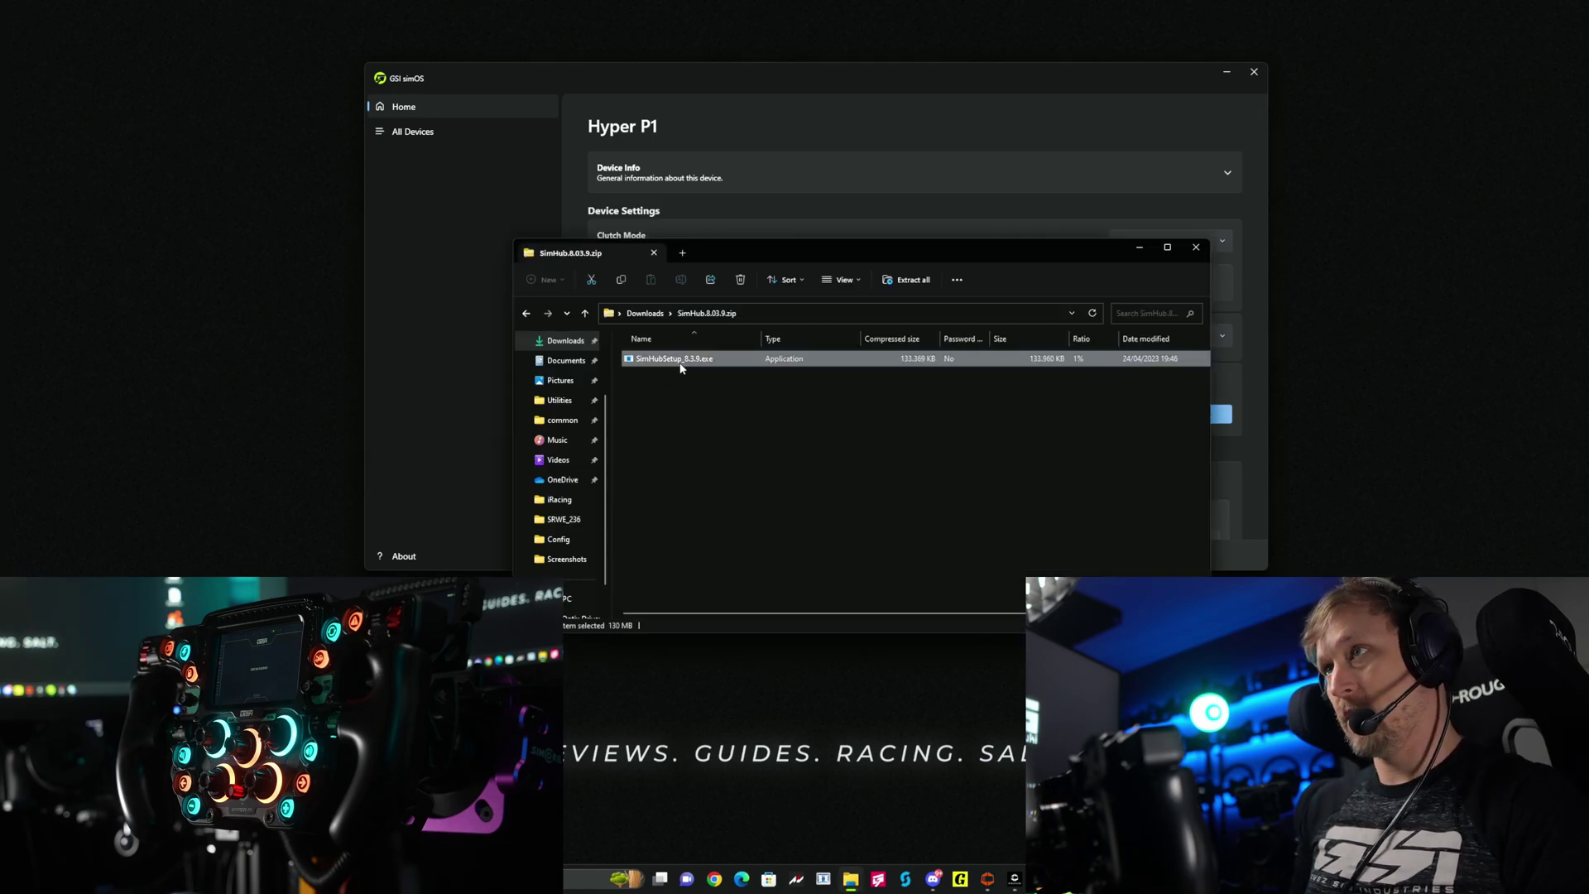
pyautogui.press('Return')
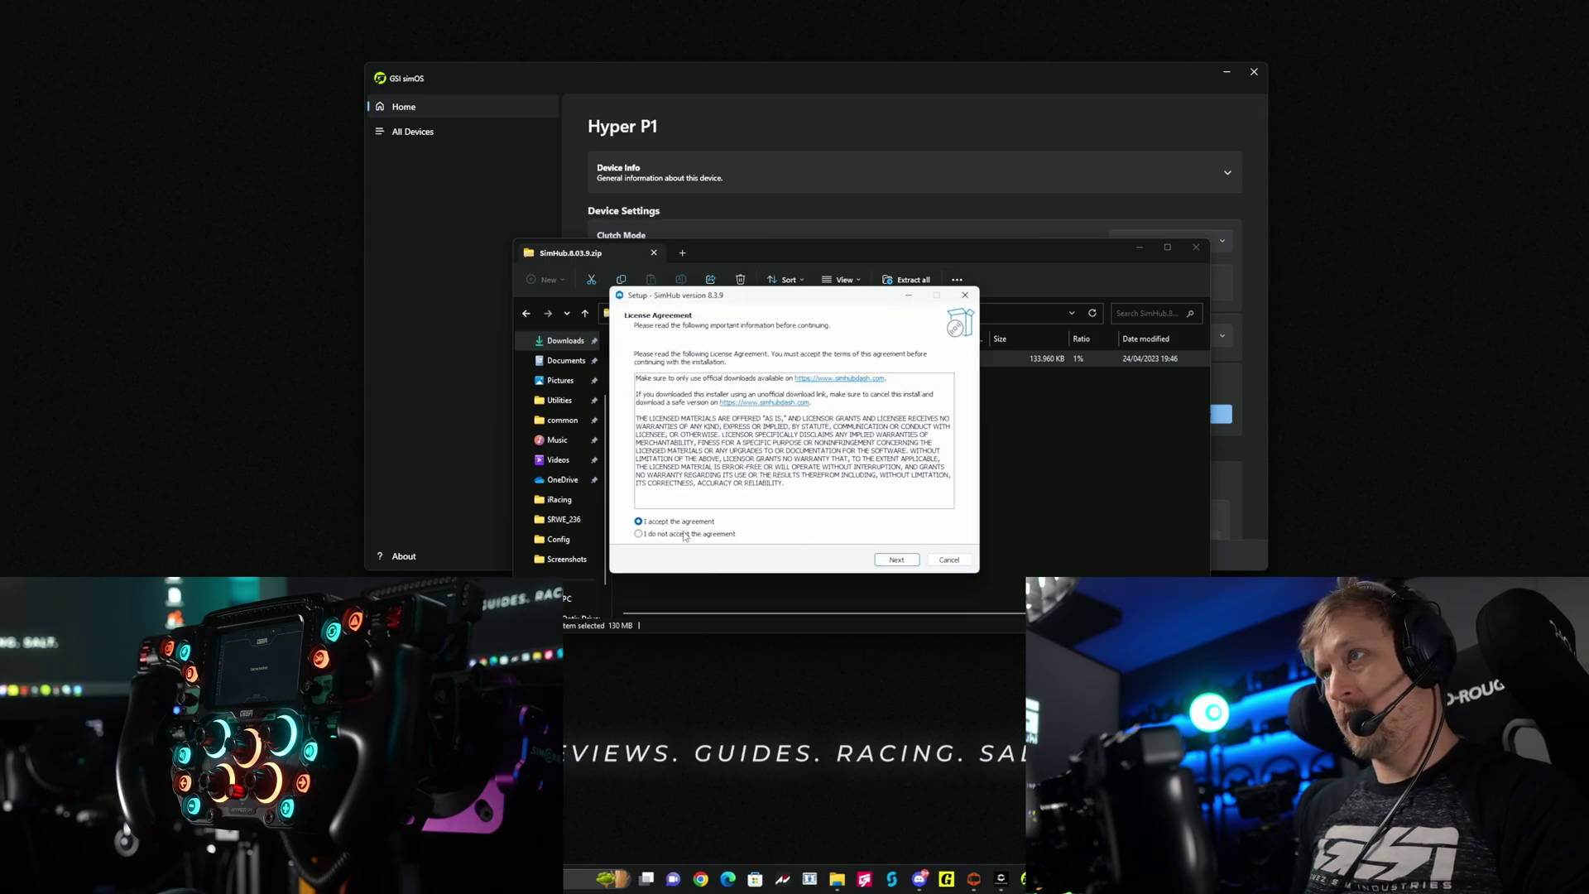
# Step: Complete the setup wizard to install SimHub 8.3.9 and launch it
pyautogui.click(892, 560)
pyautogui.click(849, 559)
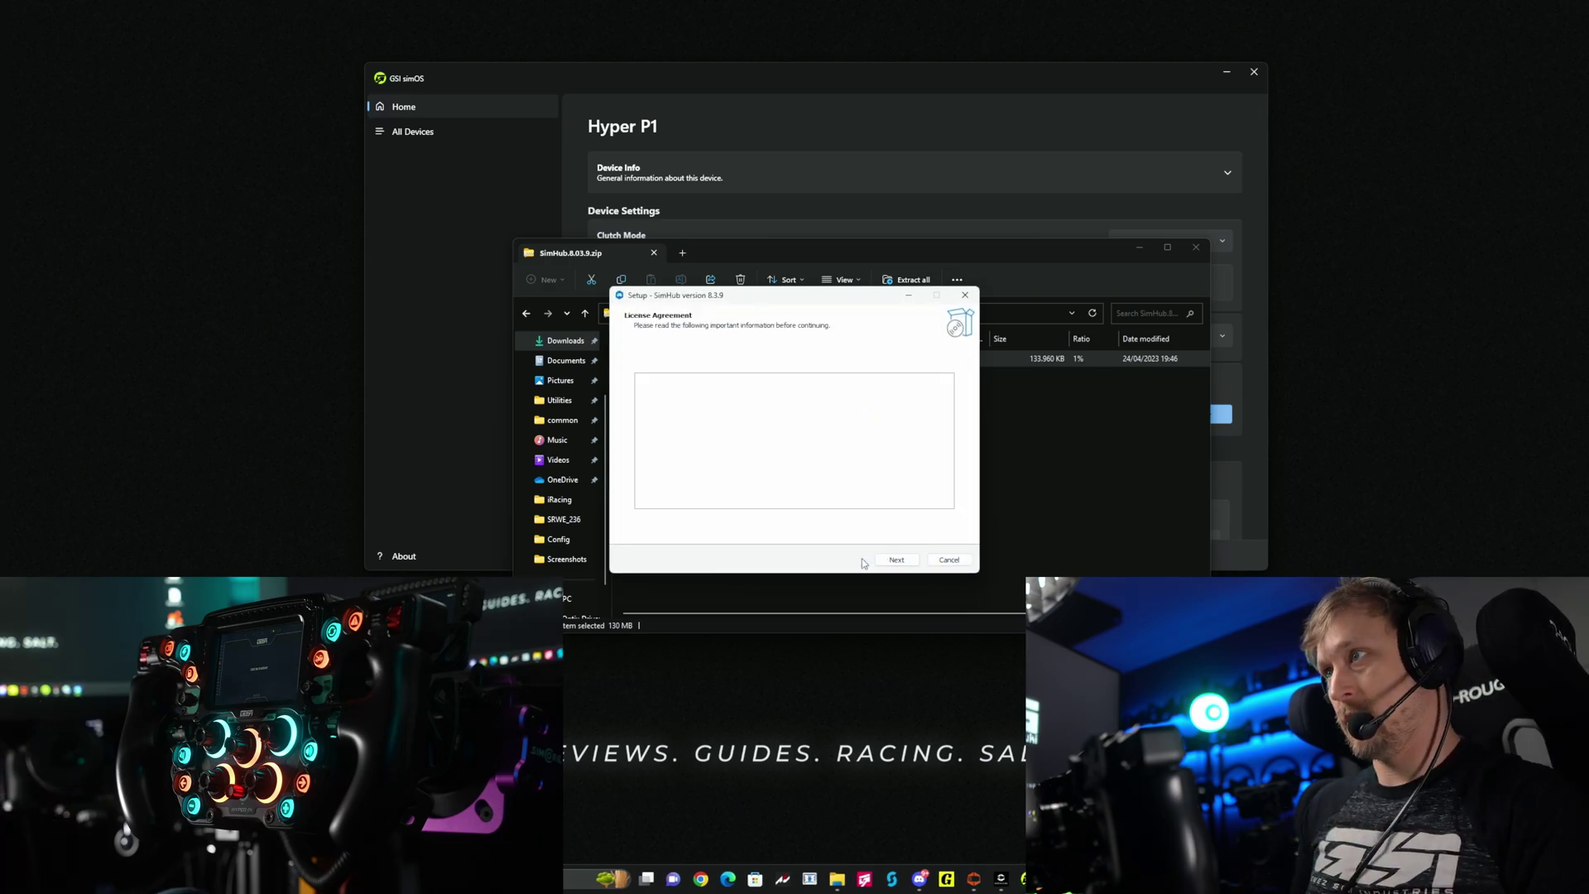
pyautogui.click(909, 564)
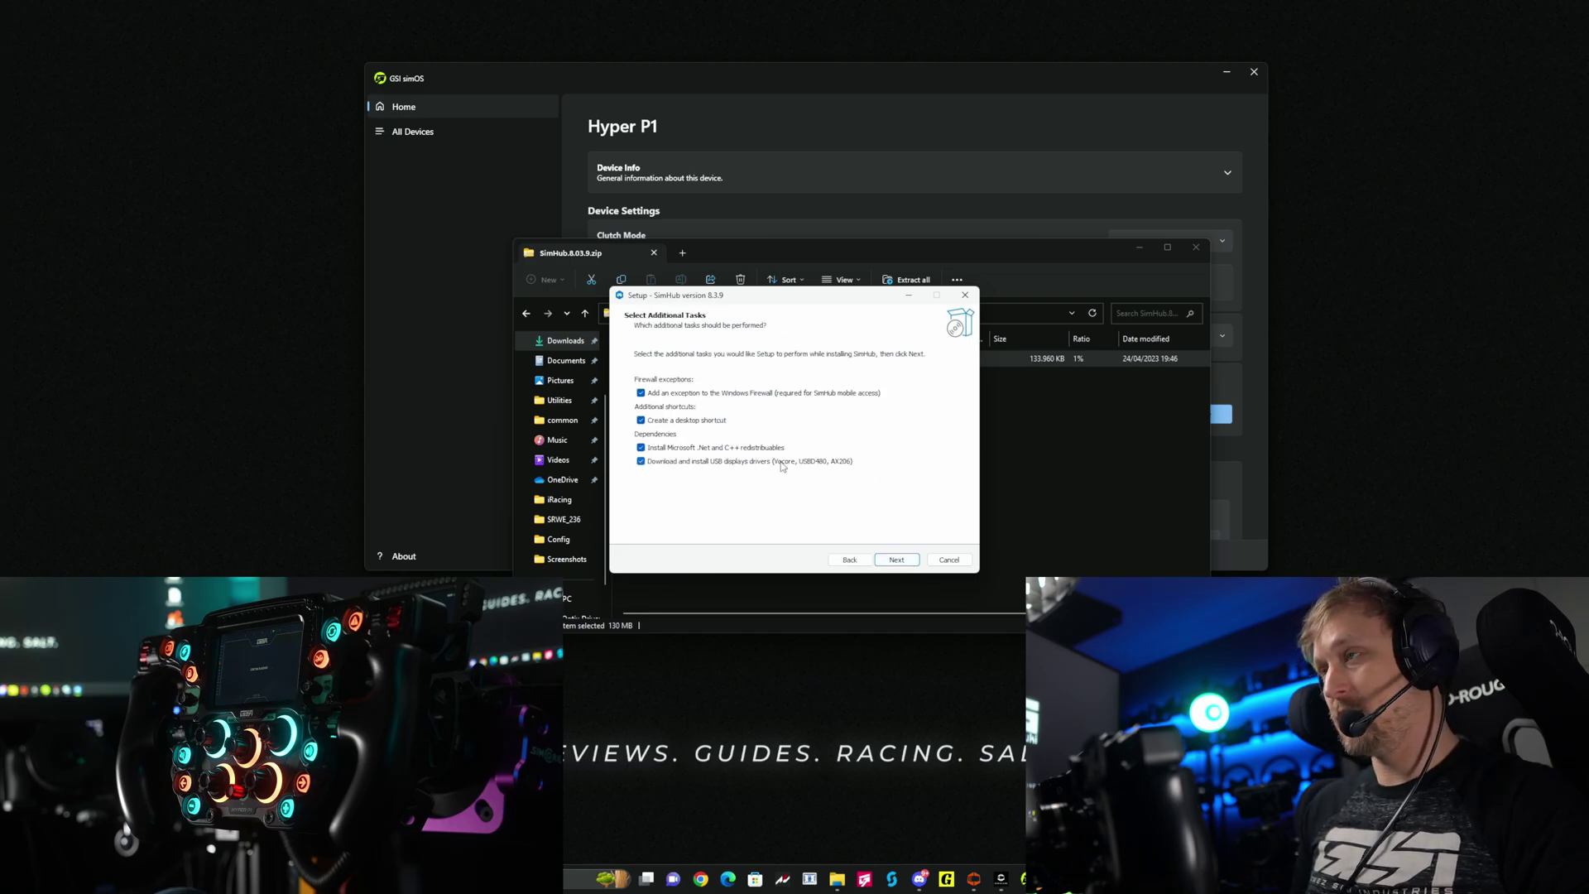
pyautogui.click(905, 563)
pyautogui.click(897, 560)
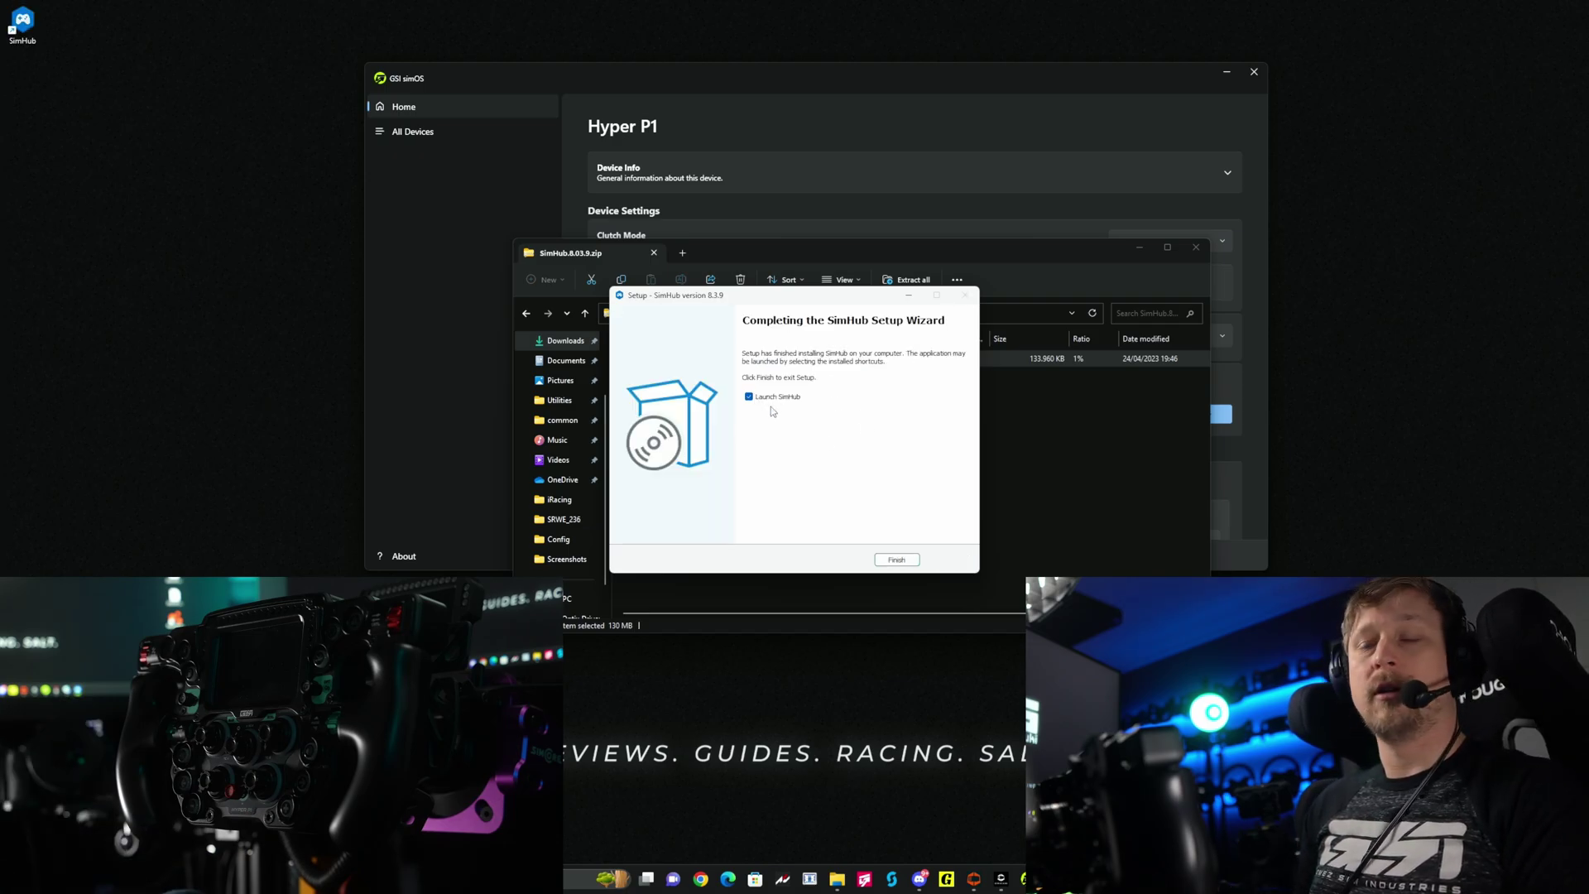
pyautogui.click(896, 560)
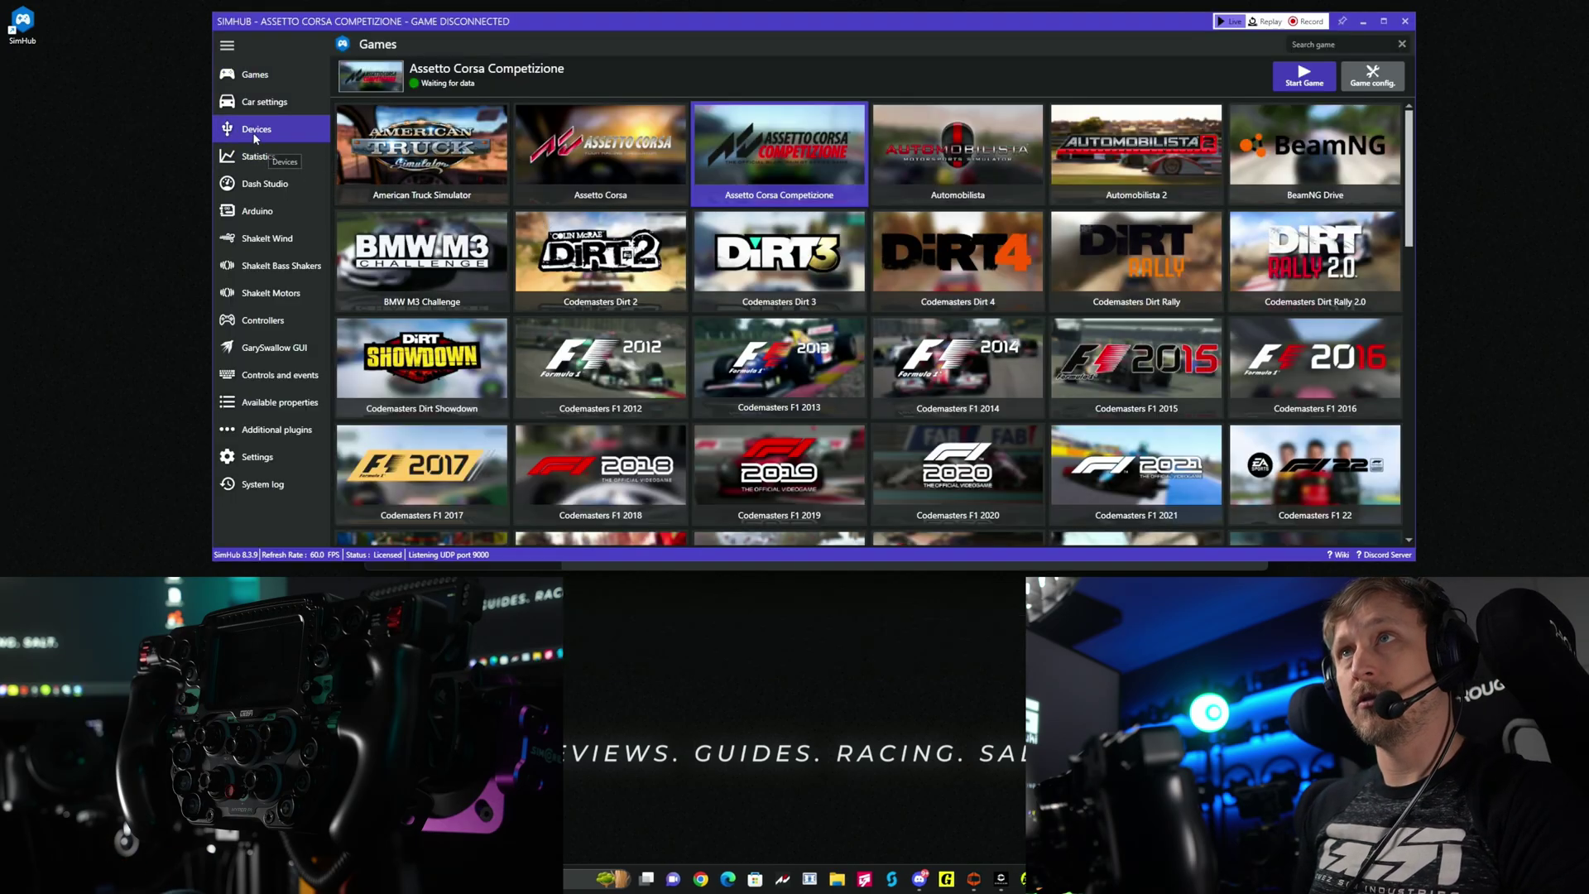
# Step: Add a new device from the Devices page, filtered to Gomez Sim Industries wheels
pyautogui.click(256, 130)
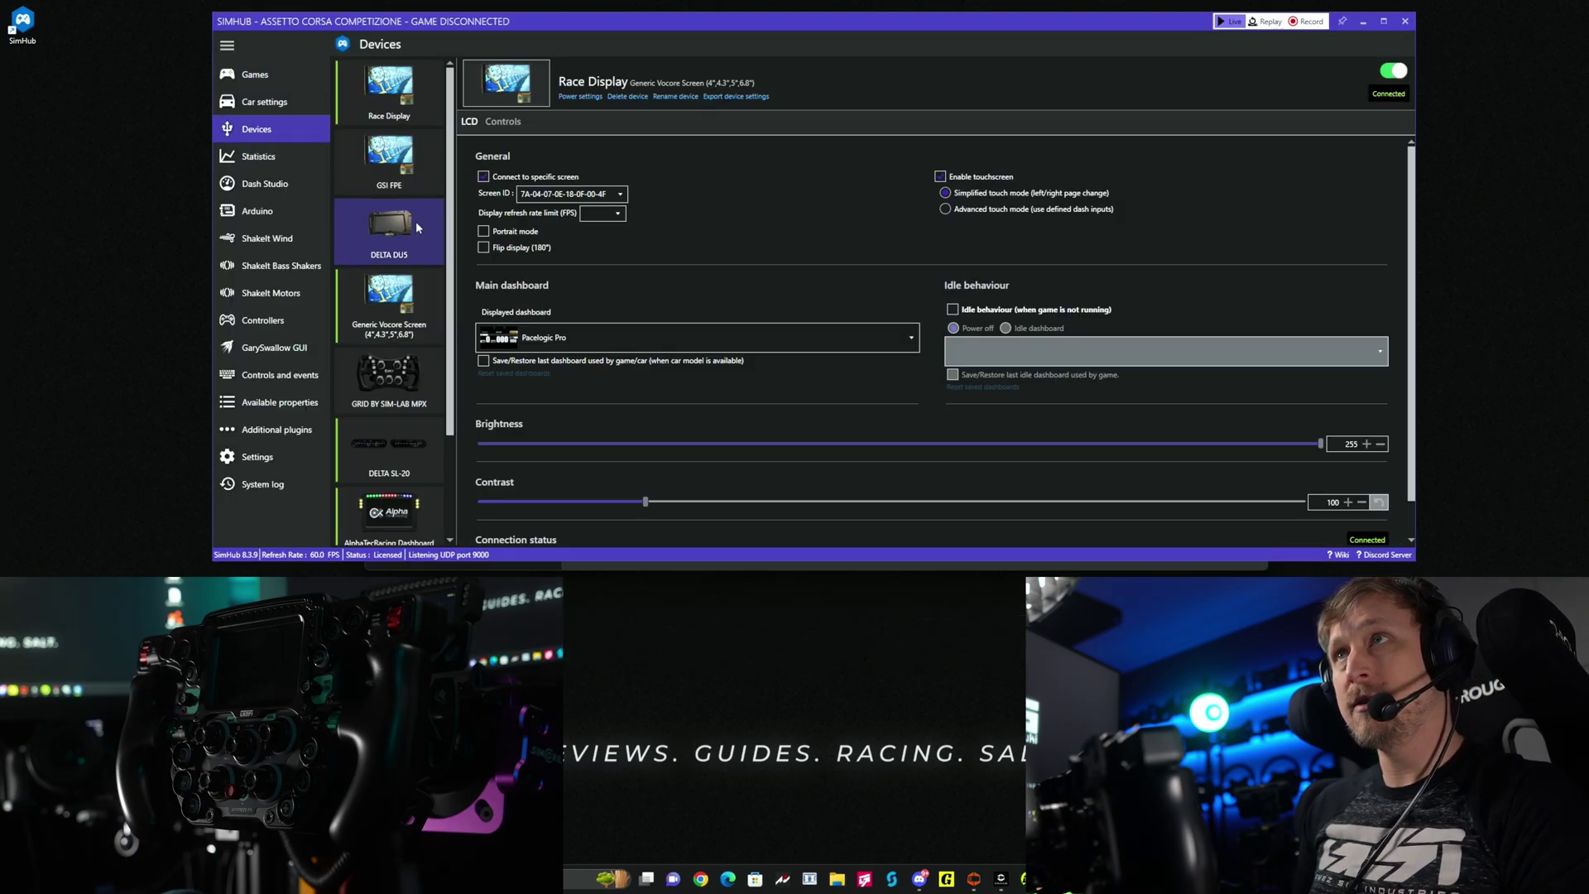
pyautogui.scroll(-1, 394, 299)
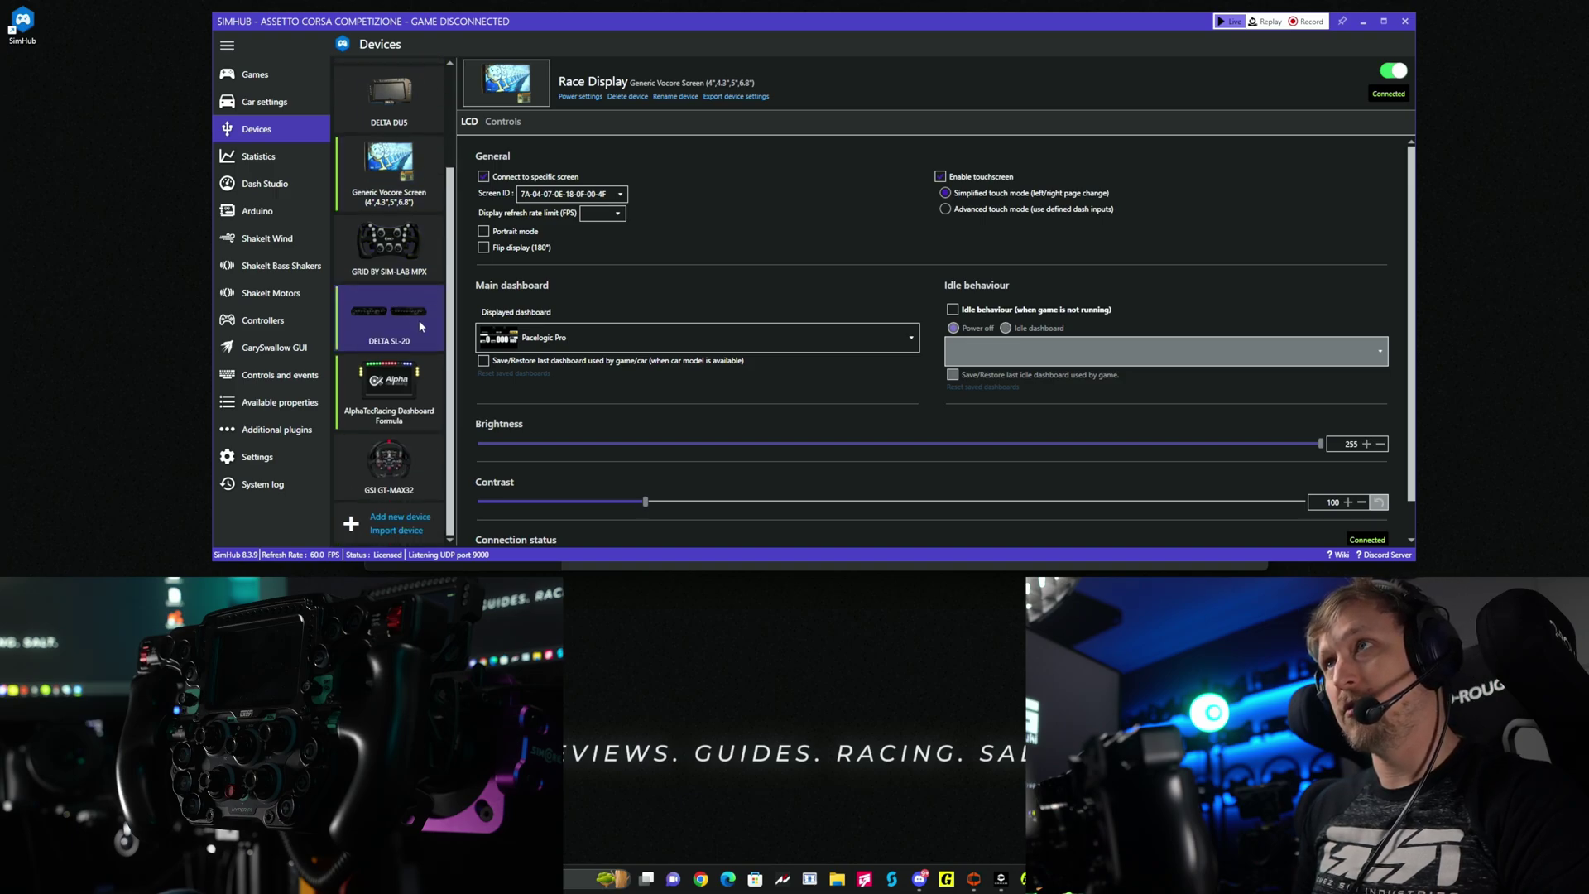
pyautogui.click(404, 518)
pyautogui.click(482, 260)
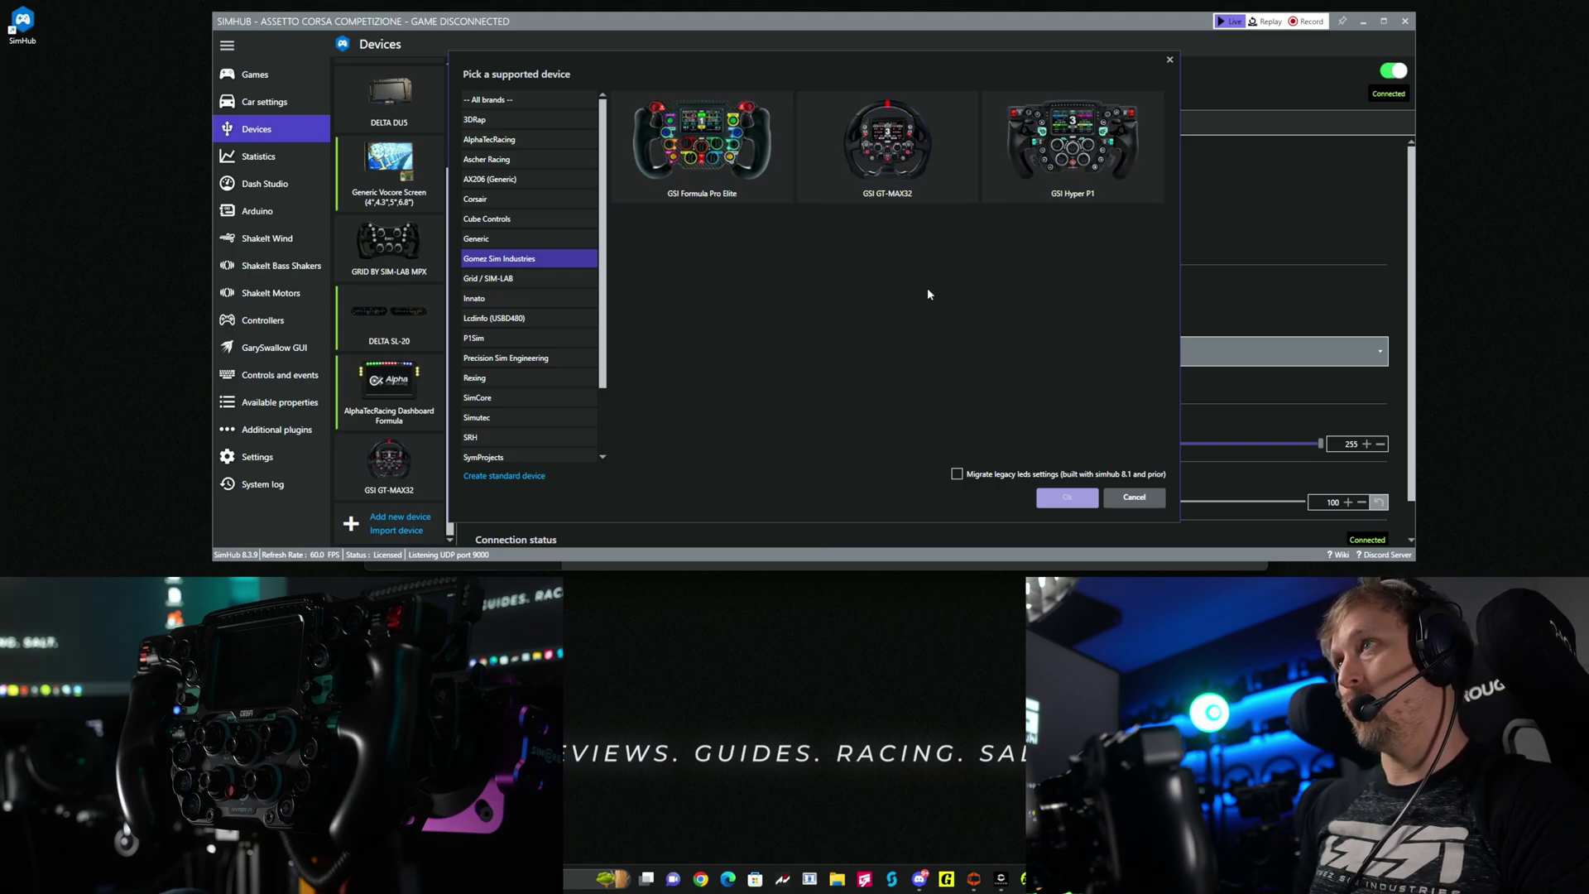
# Step: Add the GSI Hyper P1 wheel using its recommended simplified-control variant
pyautogui.click(1078, 165)
pyautogui.click(1067, 496)
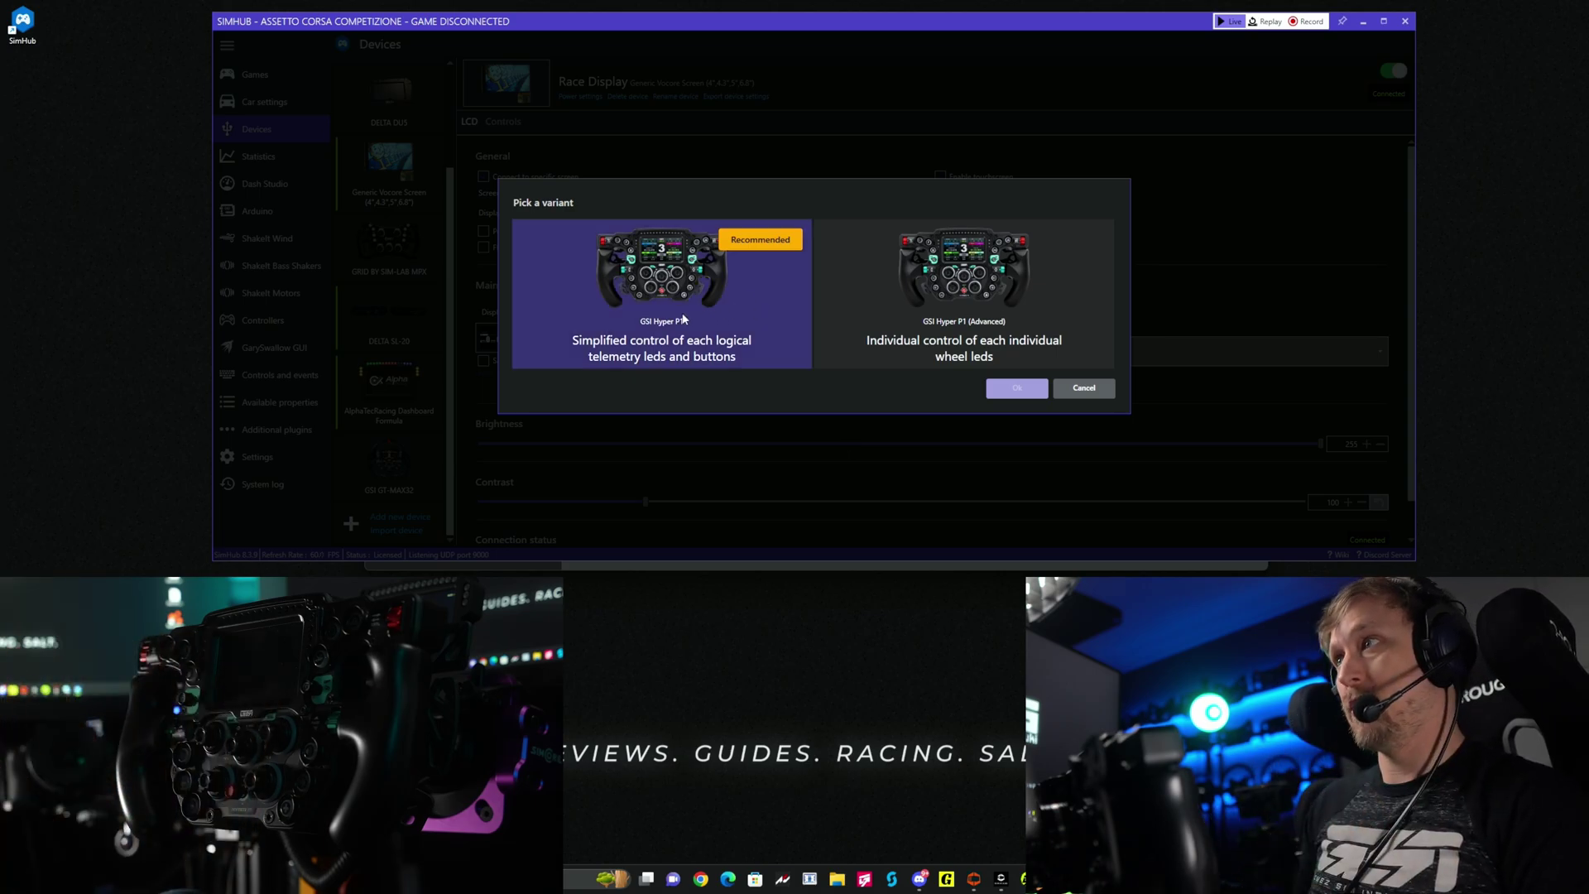
pyautogui.click(653, 301)
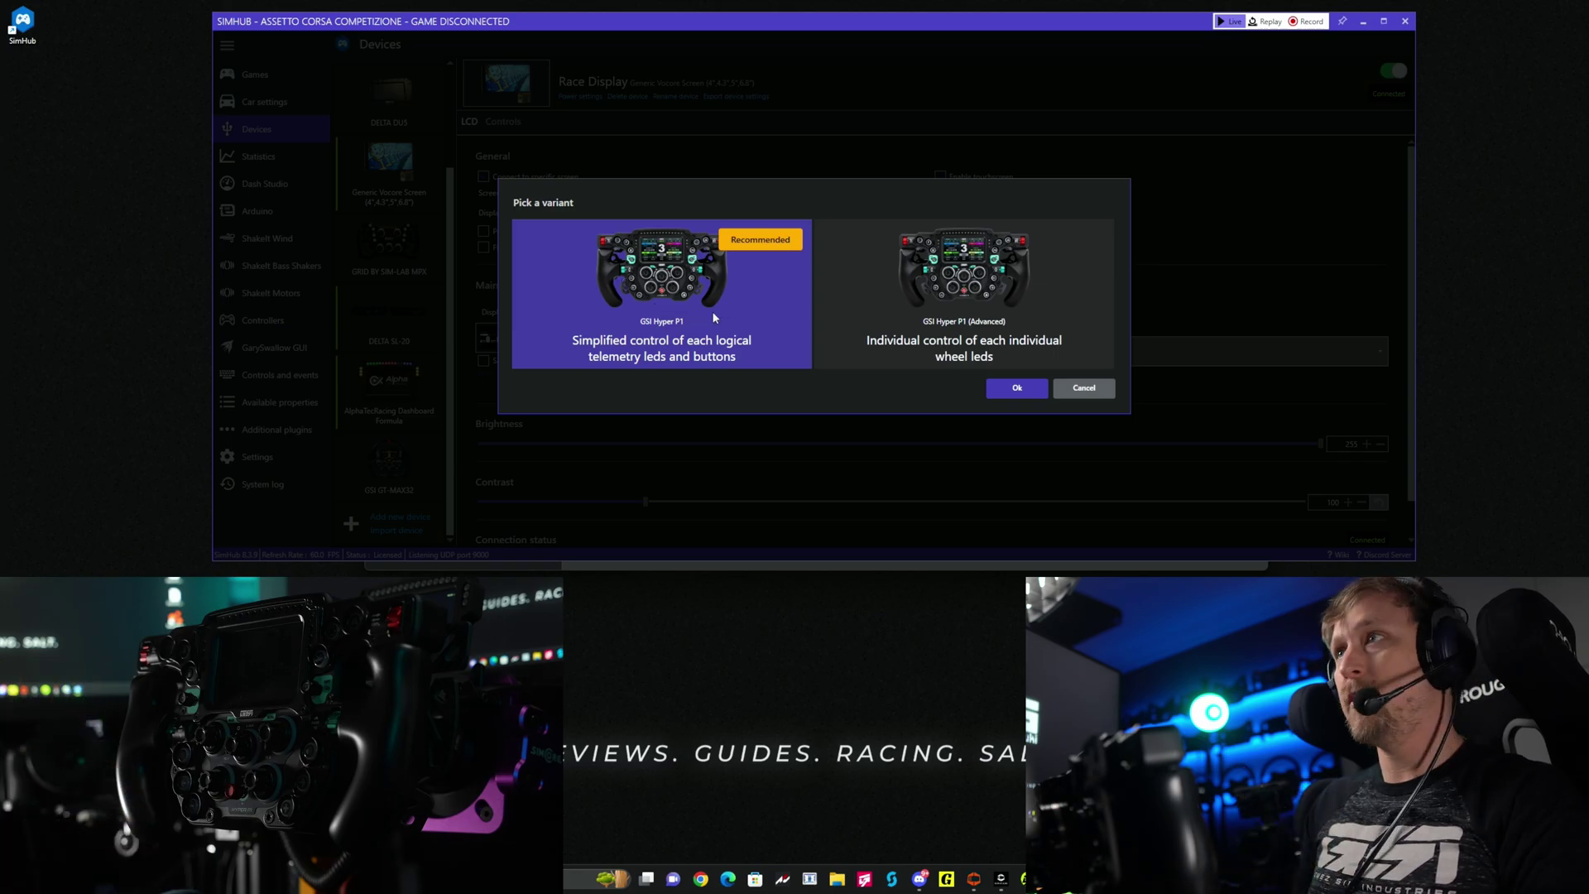
pyautogui.click(1007, 390)
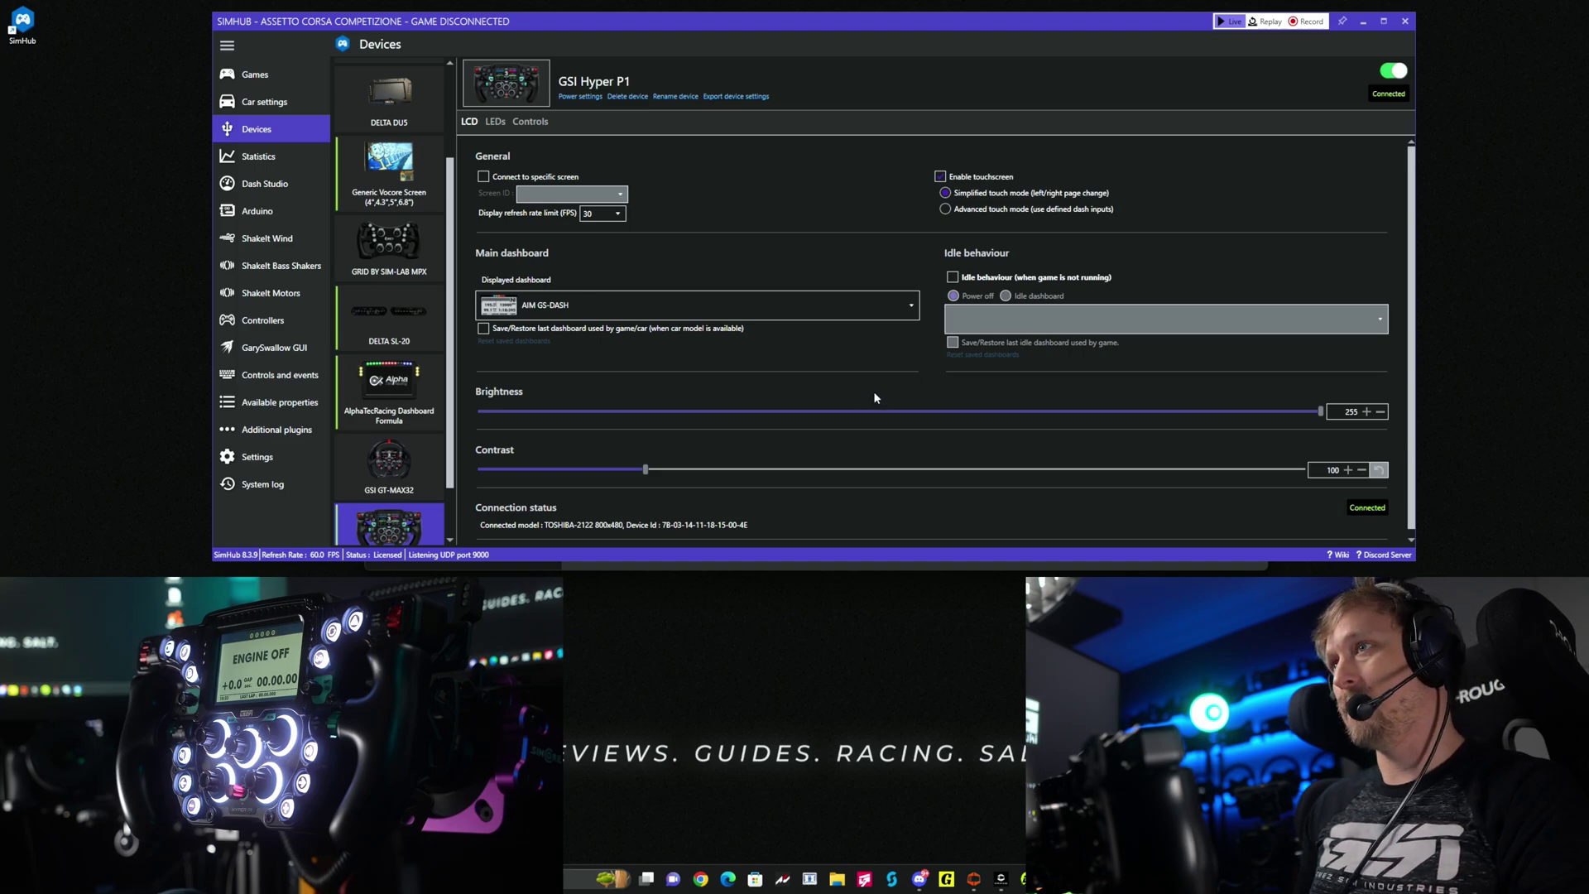
# Step: Enable 'Connect to specific screen' on the LCD tab and list the available screen IDs
pyautogui.click(495, 122)
pyautogui.click(469, 122)
pyautogui.click(494, 123)
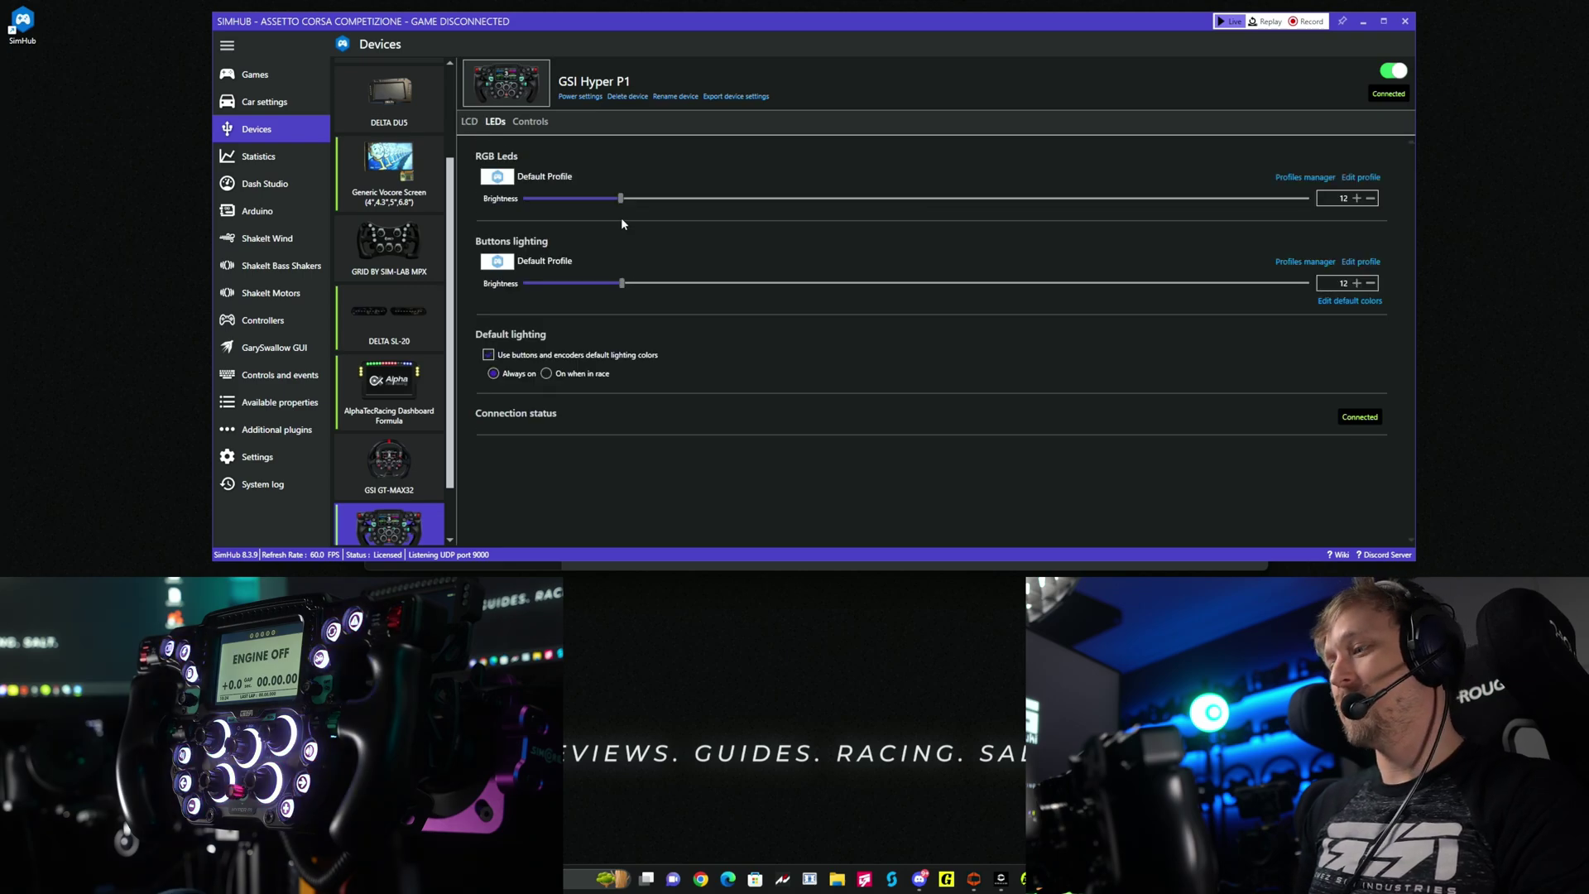
pyautogui.click(469, 122)
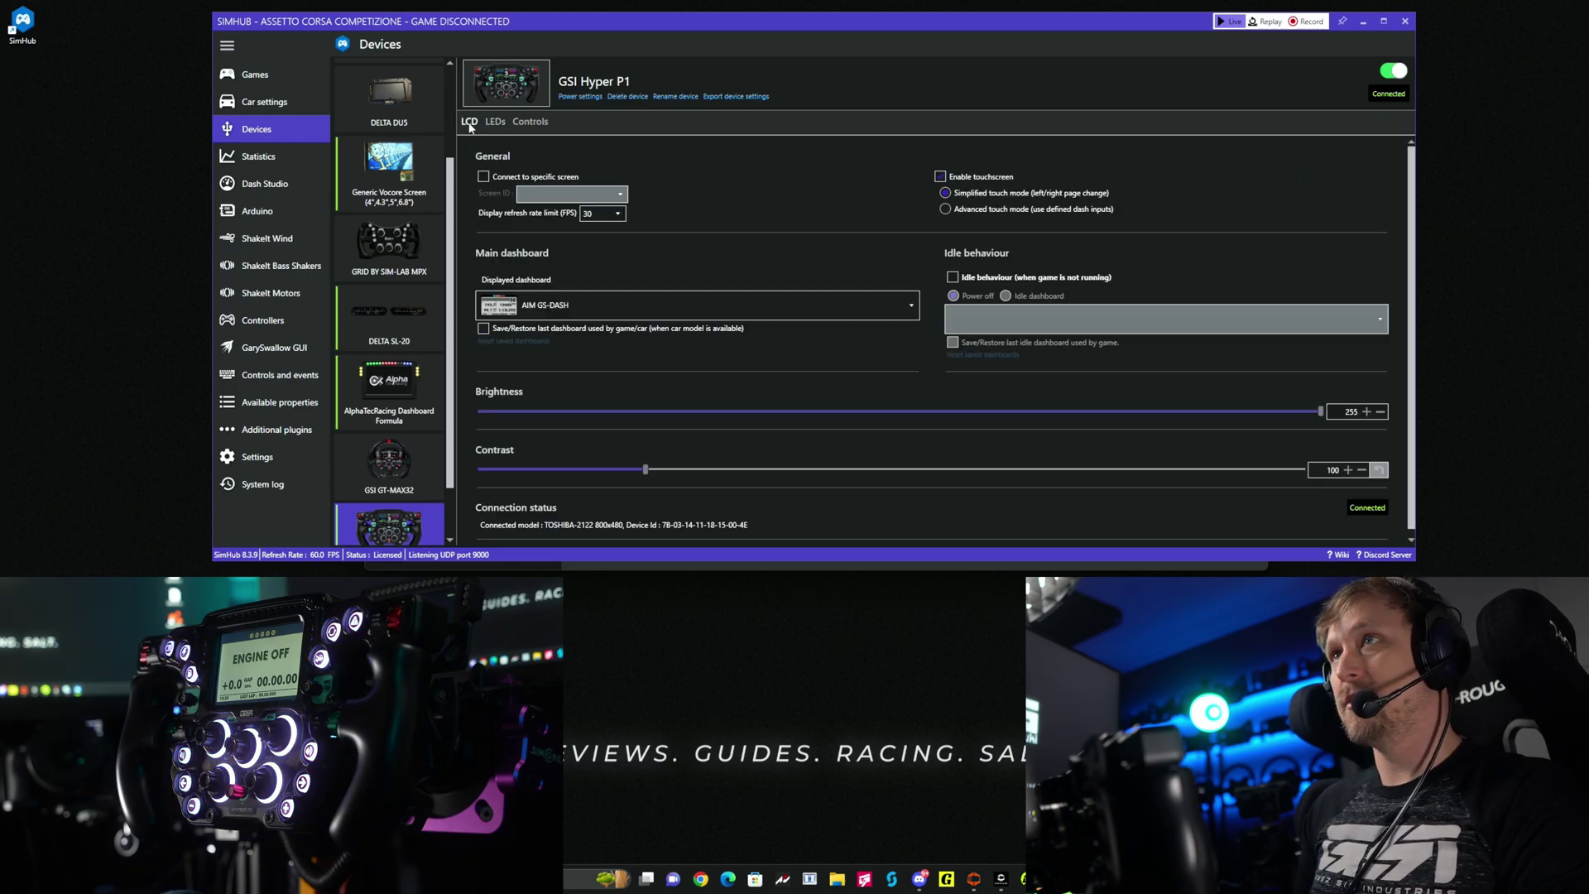
pyautogui.click(483, 176)
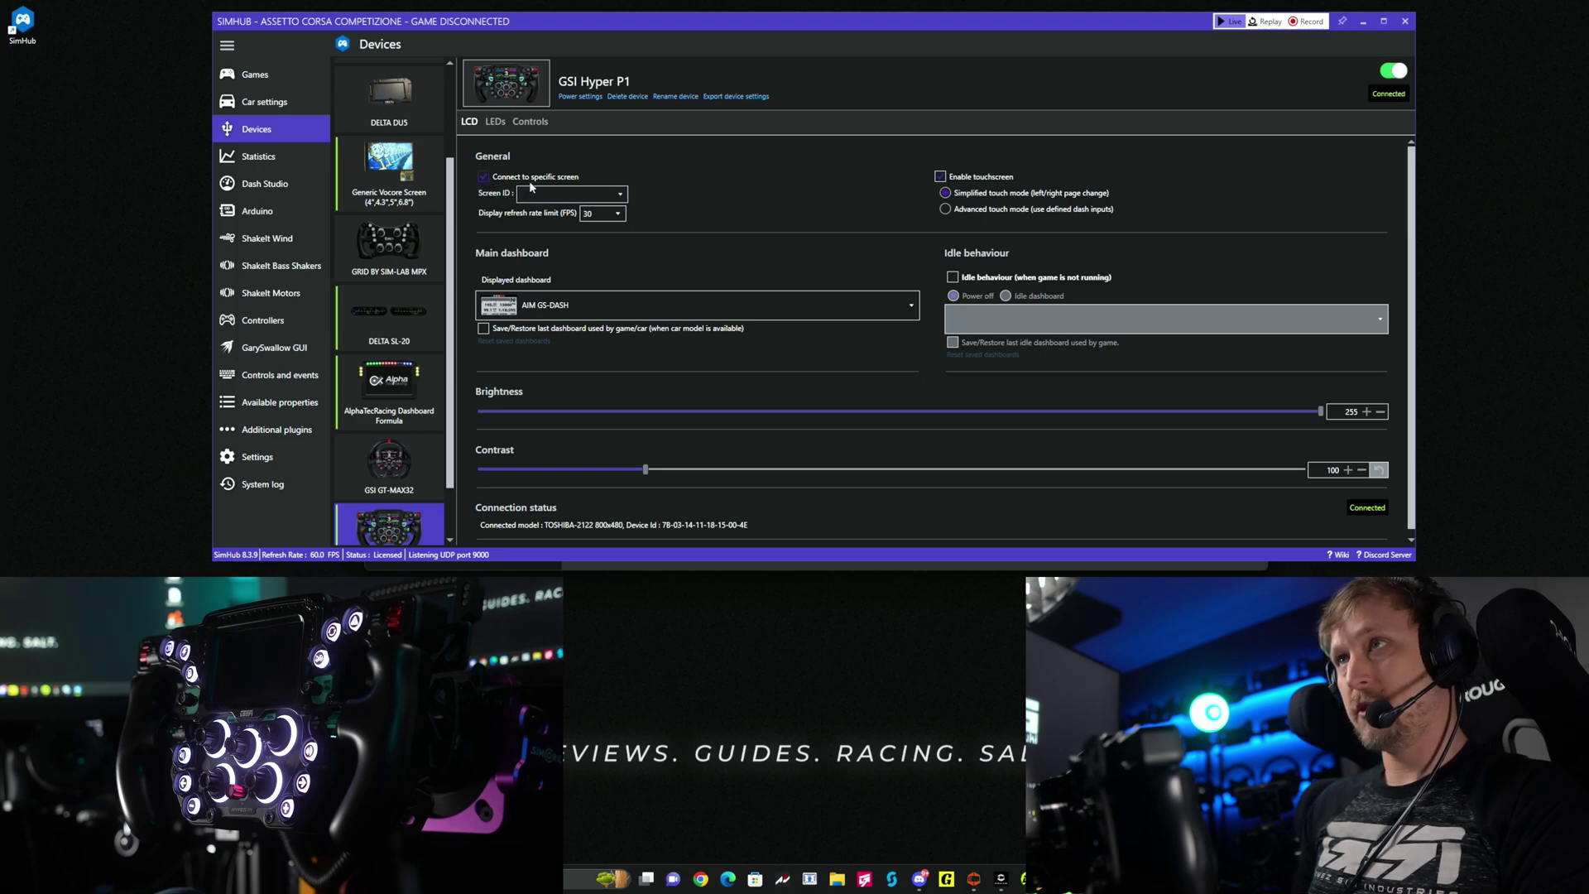
pyautogui.click(579, 193)
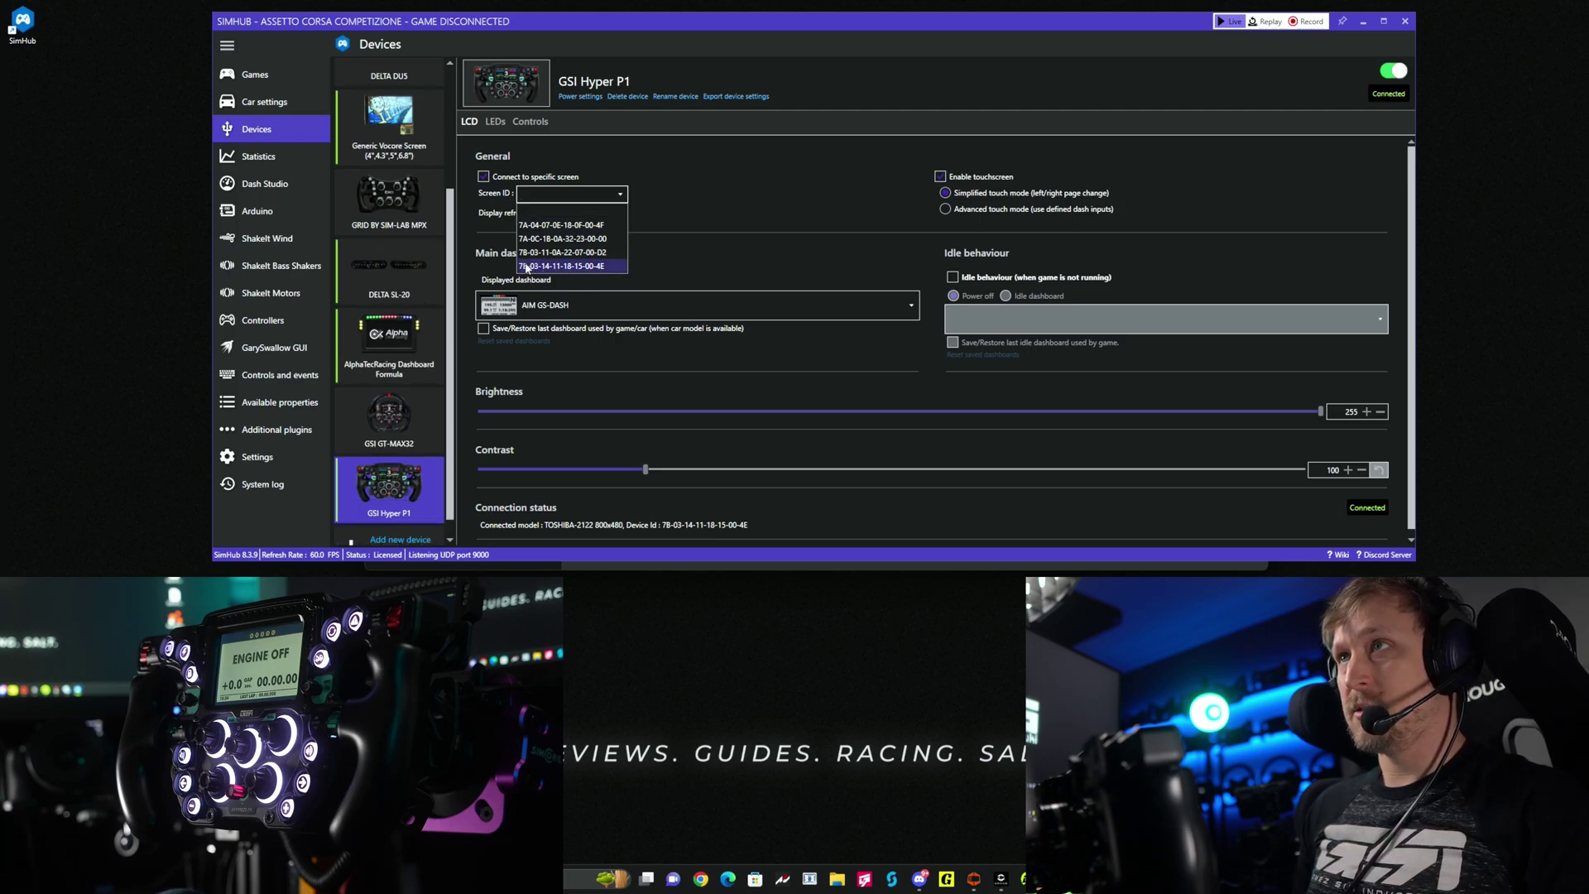
# Step: Select the wheel's screen ID and cap the display refresh rate at 30 FPS
pyautogui.click(546, 266)
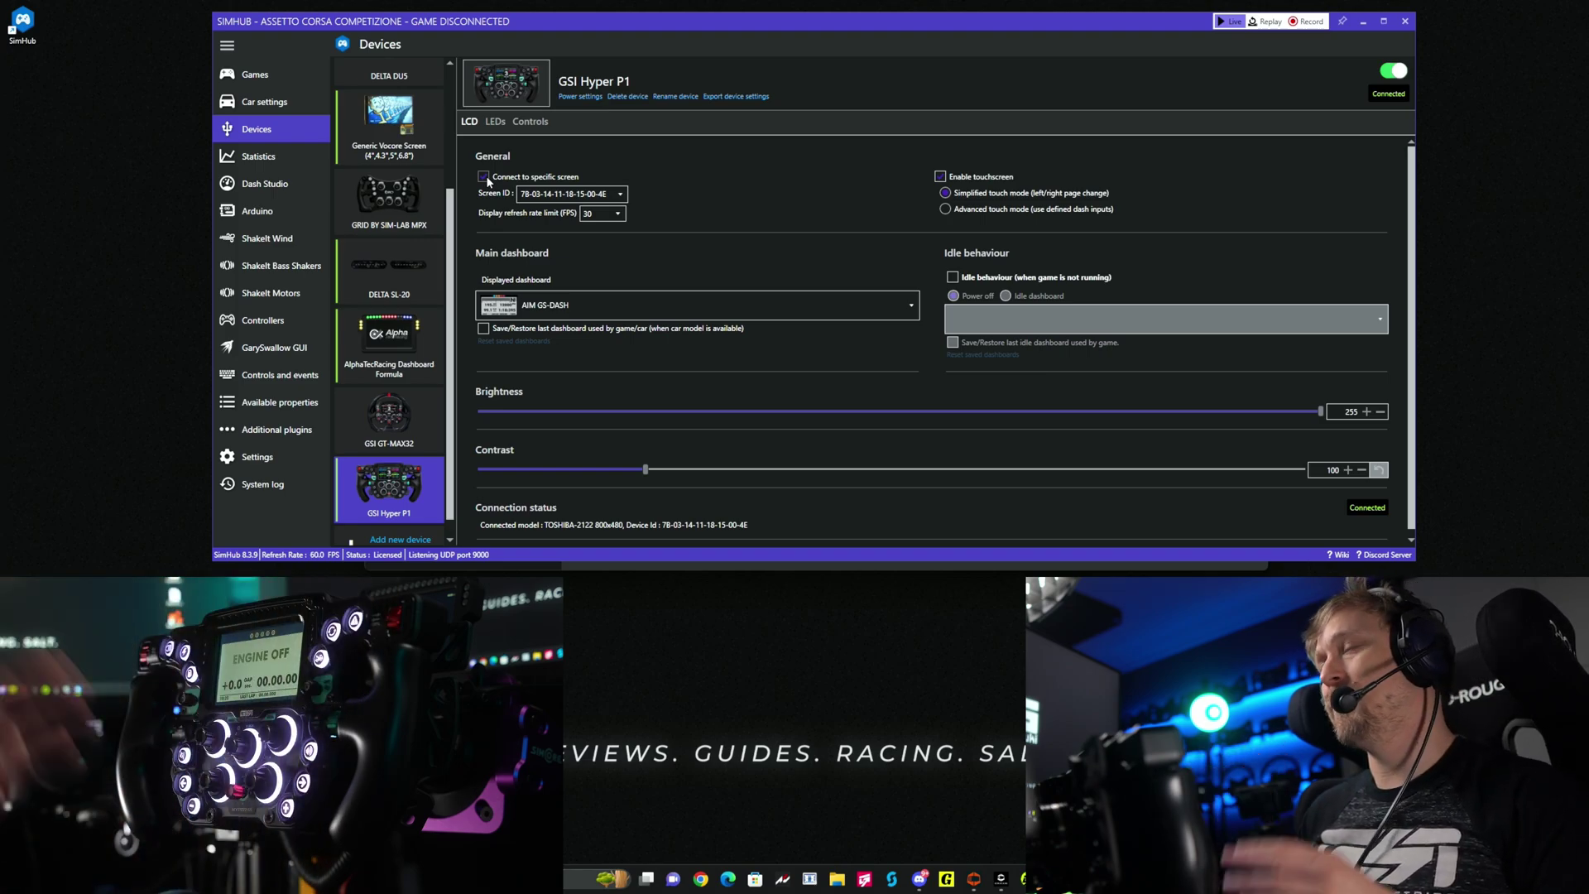
pyautogui.click(617, 214)
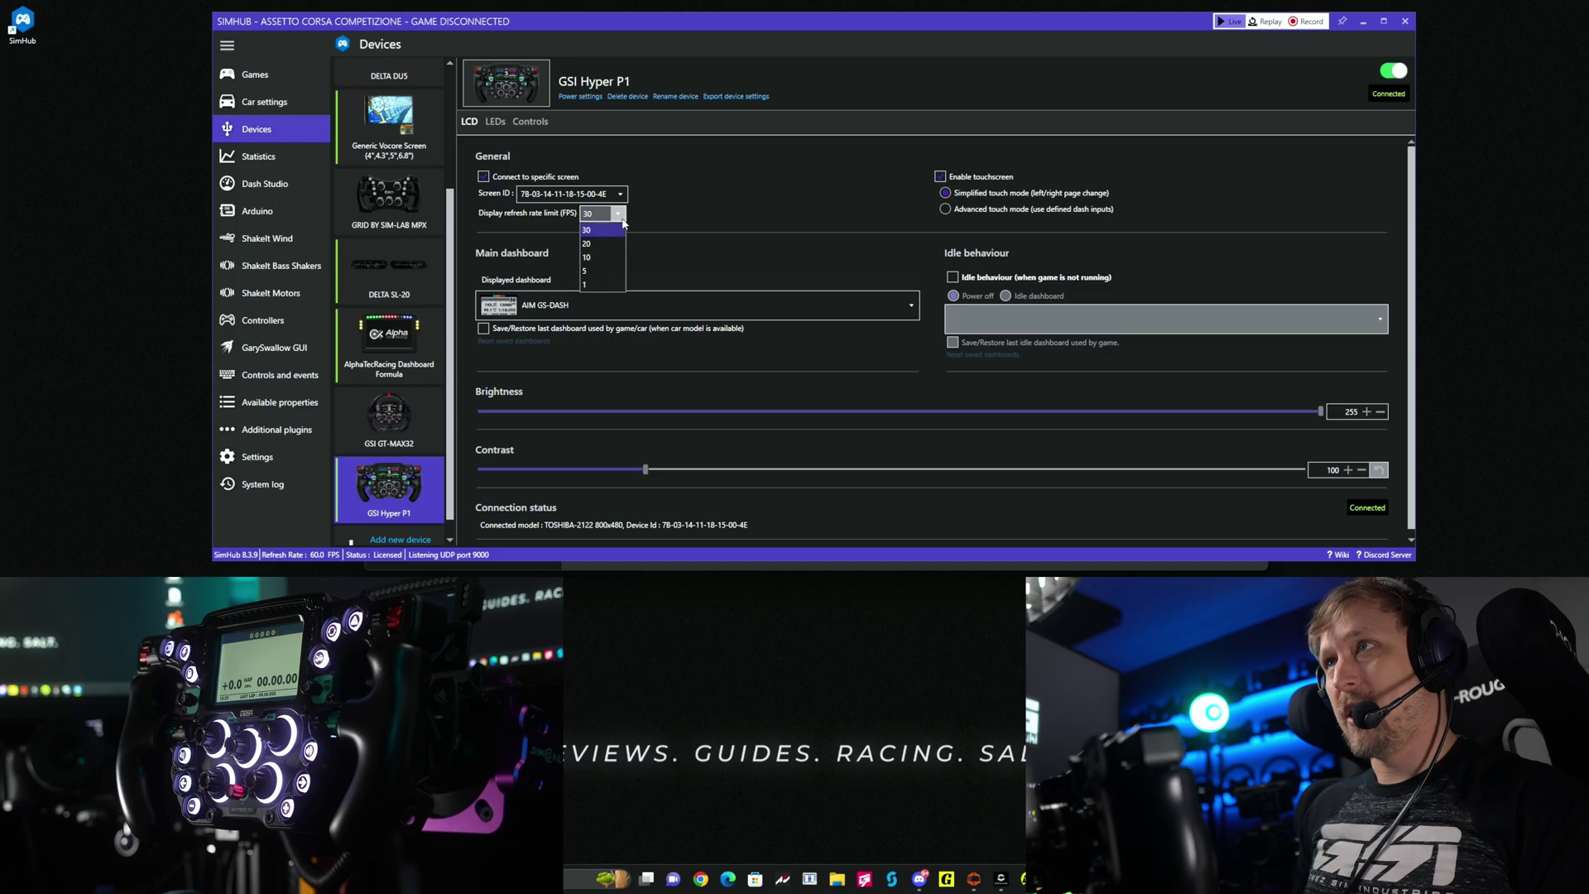
pyautogui.click(601, 258)
pyautogui.click(612, 213)
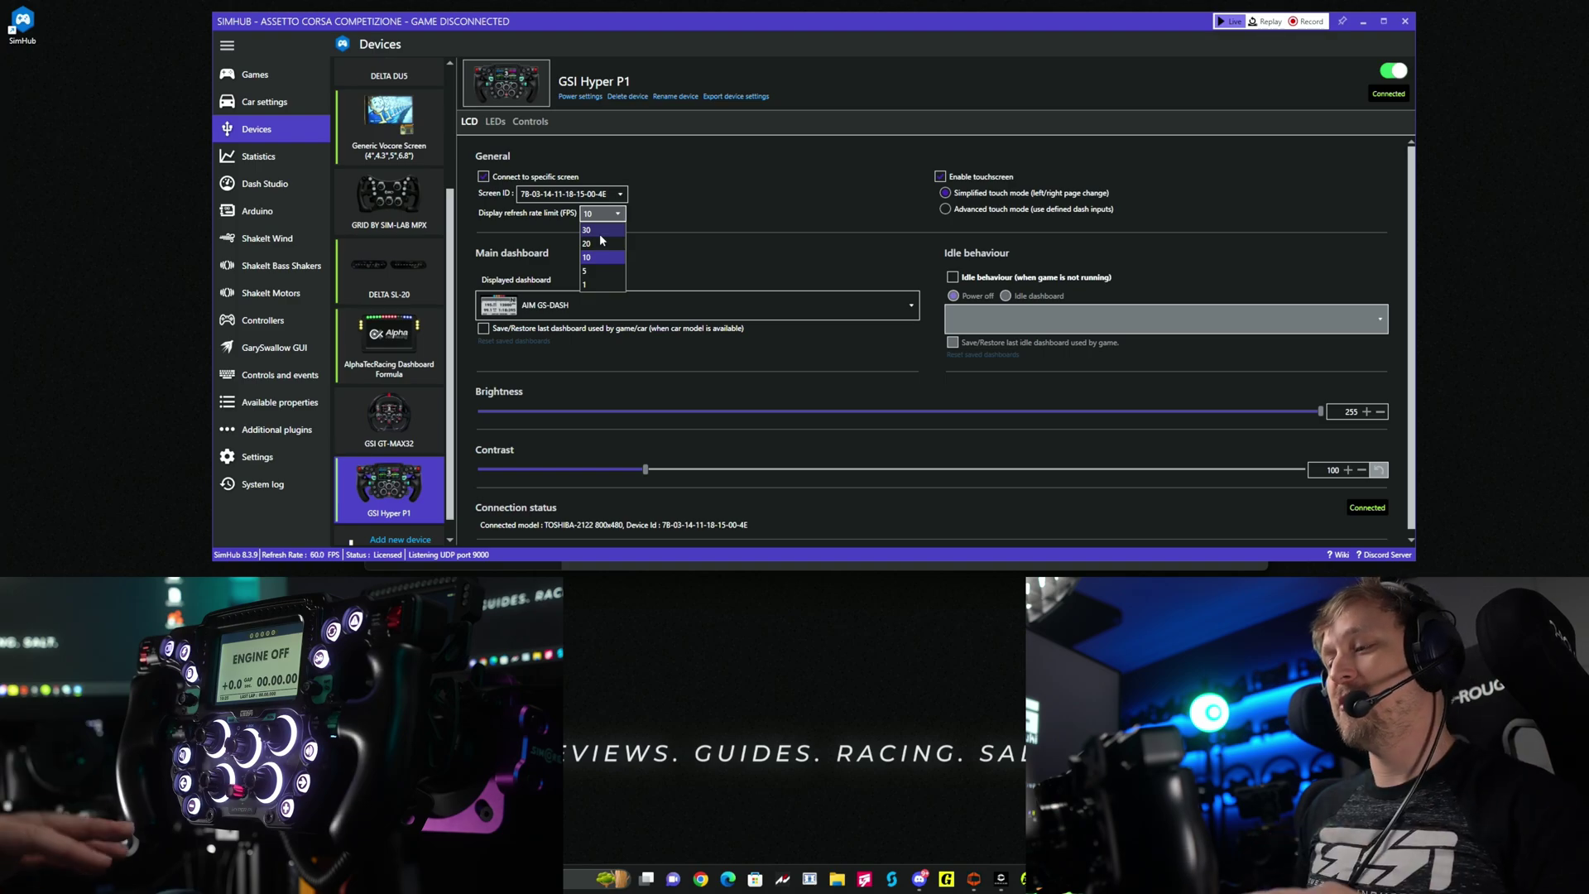
pyautogui.click(603, 231)
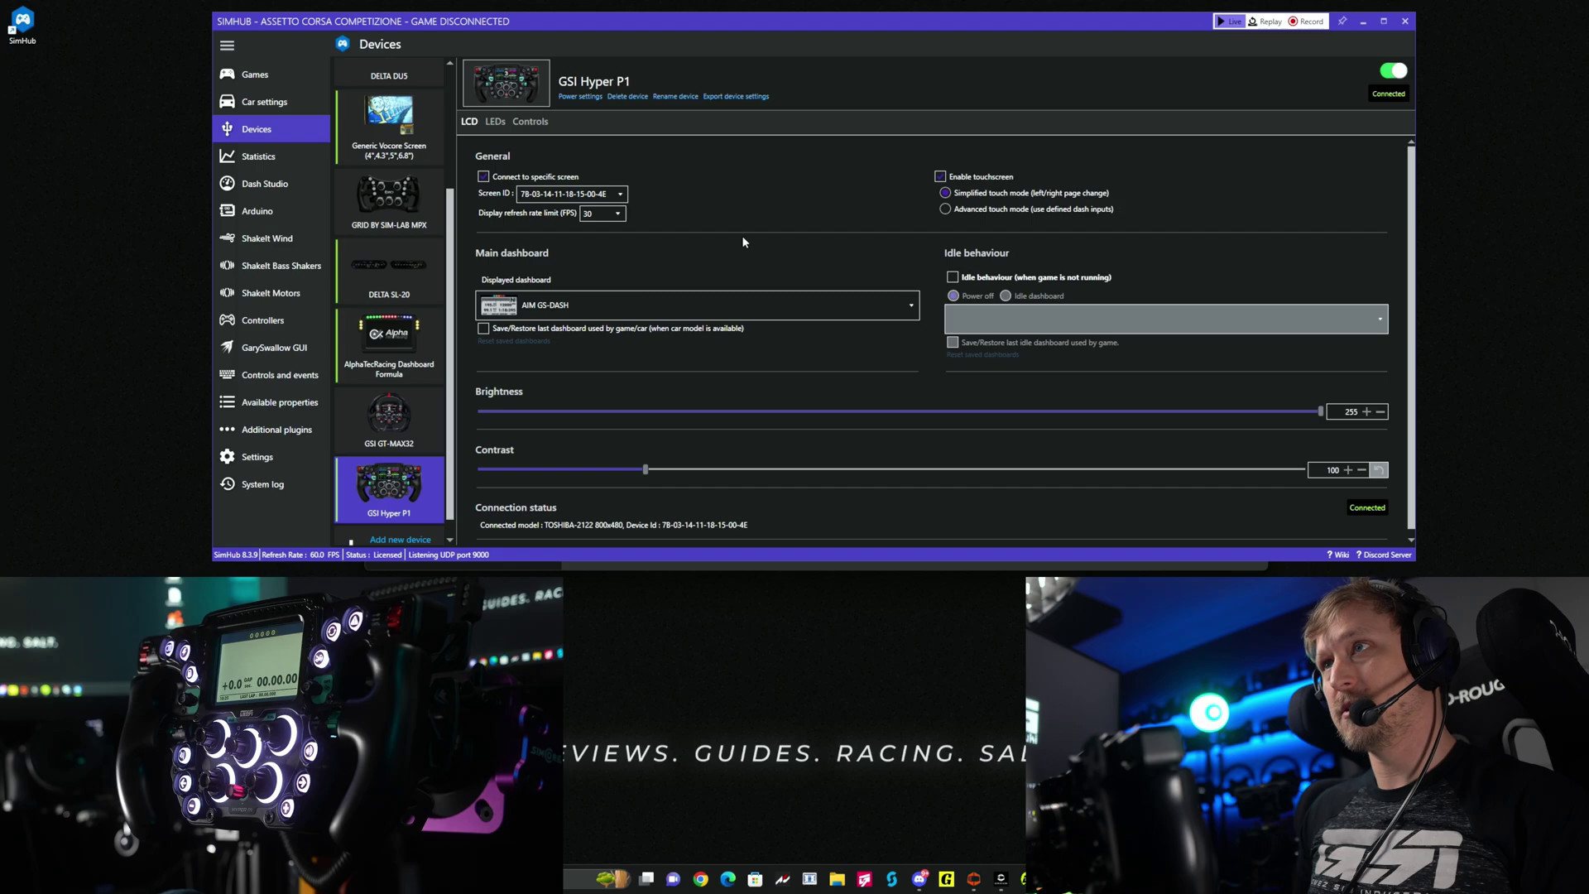
pyautogui.click(621, 305)
# Step: Set the displayed dashboard to the GSI Hyper P1 dashboard, then bring up Discord
pyautogui.click(580, 469)
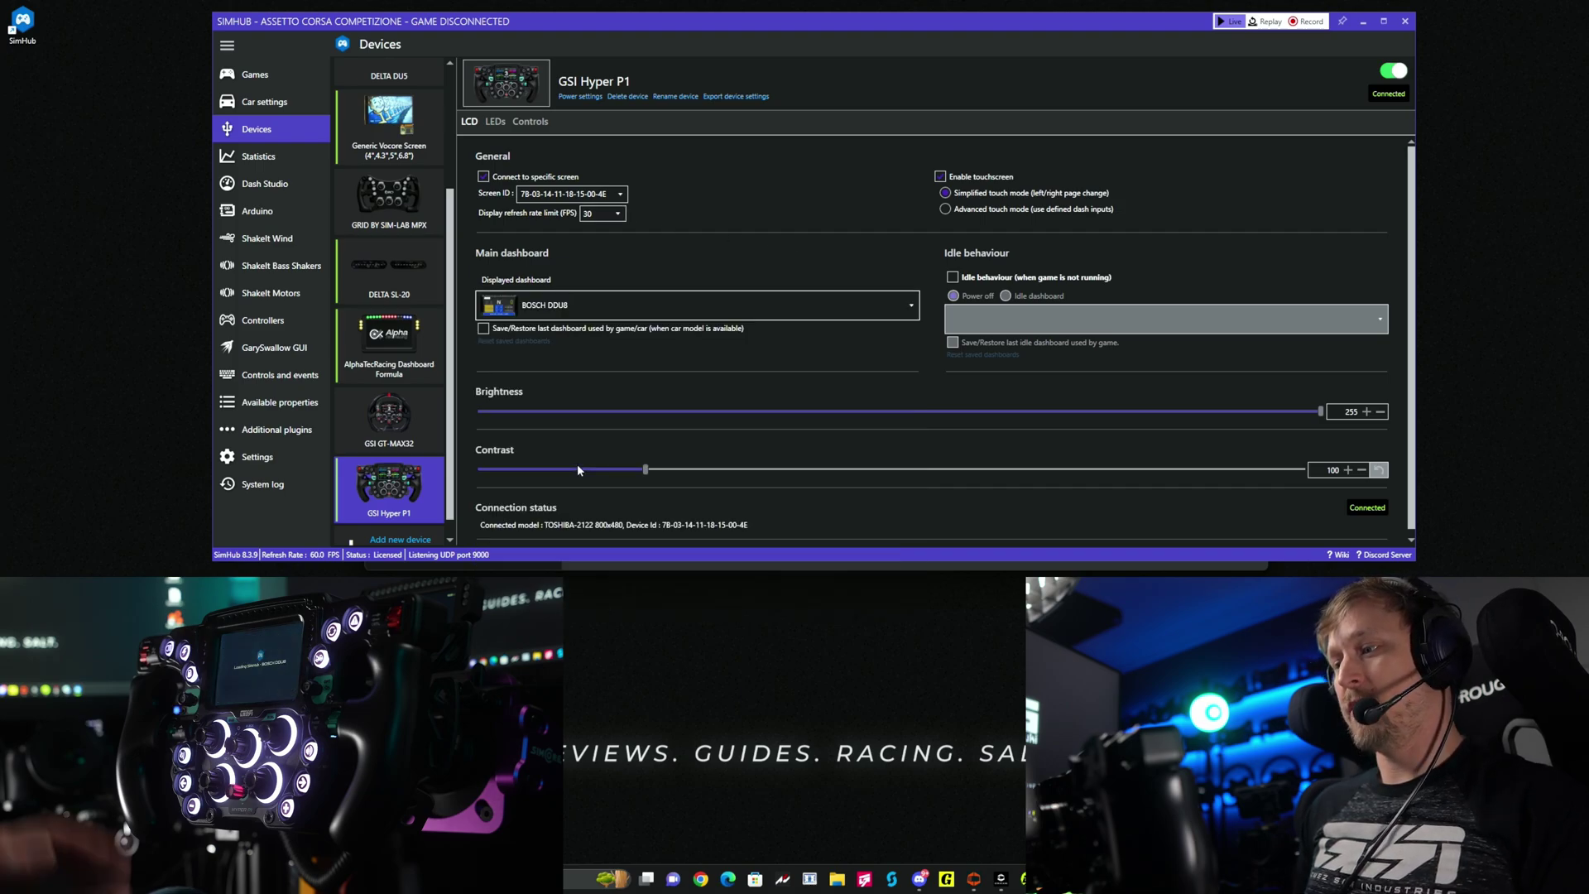
pyautogui.click(614, 307)
pyautogui.scroll(-1, 672, 430)
pyautogui.scroll(-6, 672, 430)
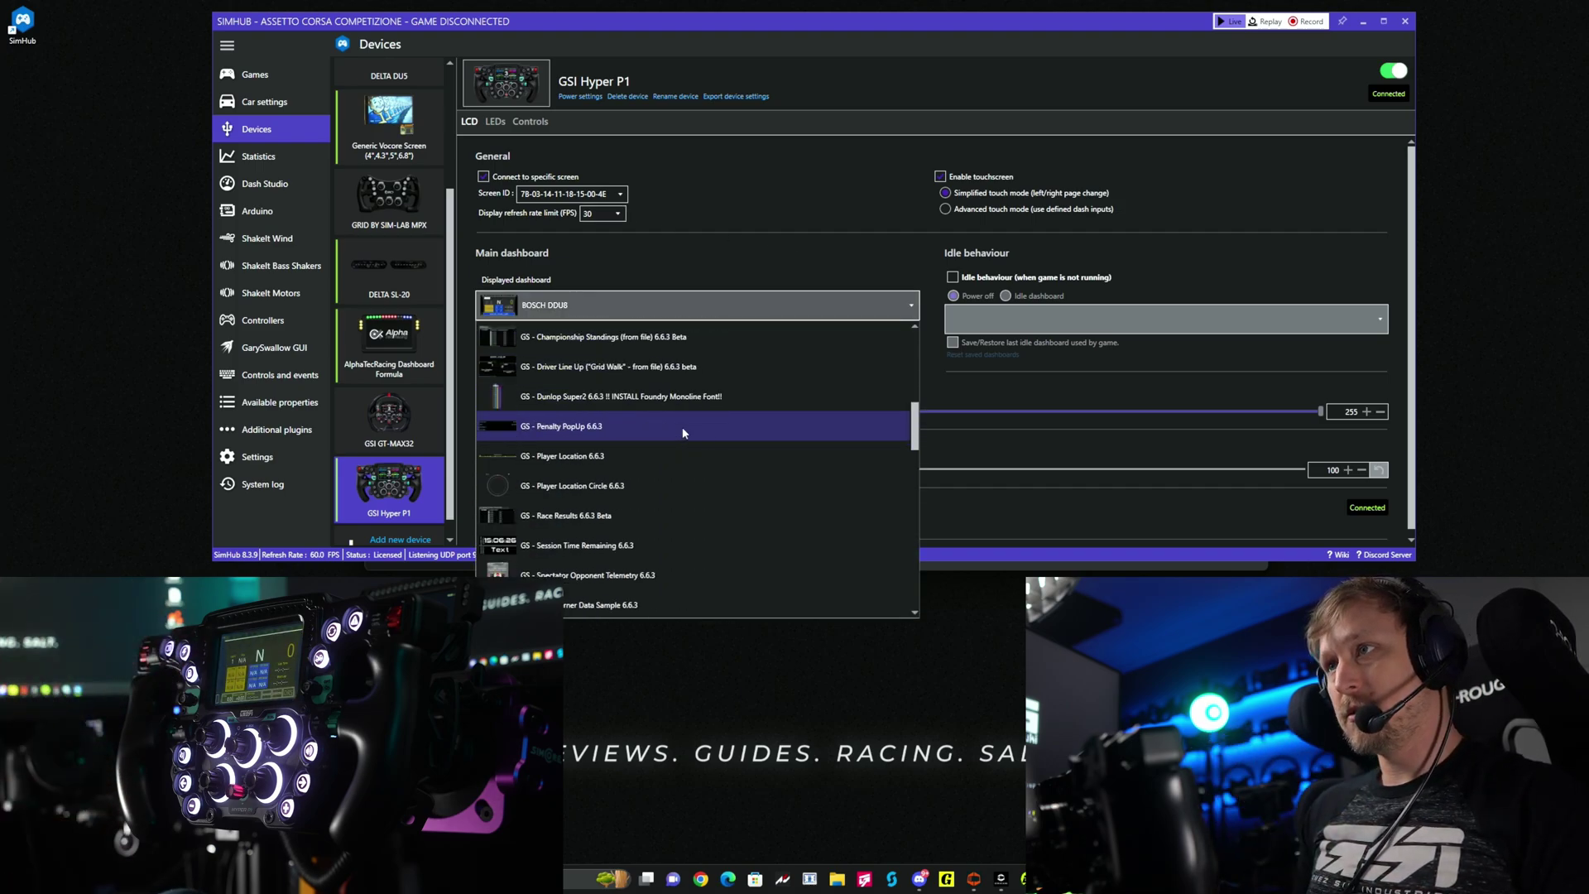
pyautogui.click(574, 538)
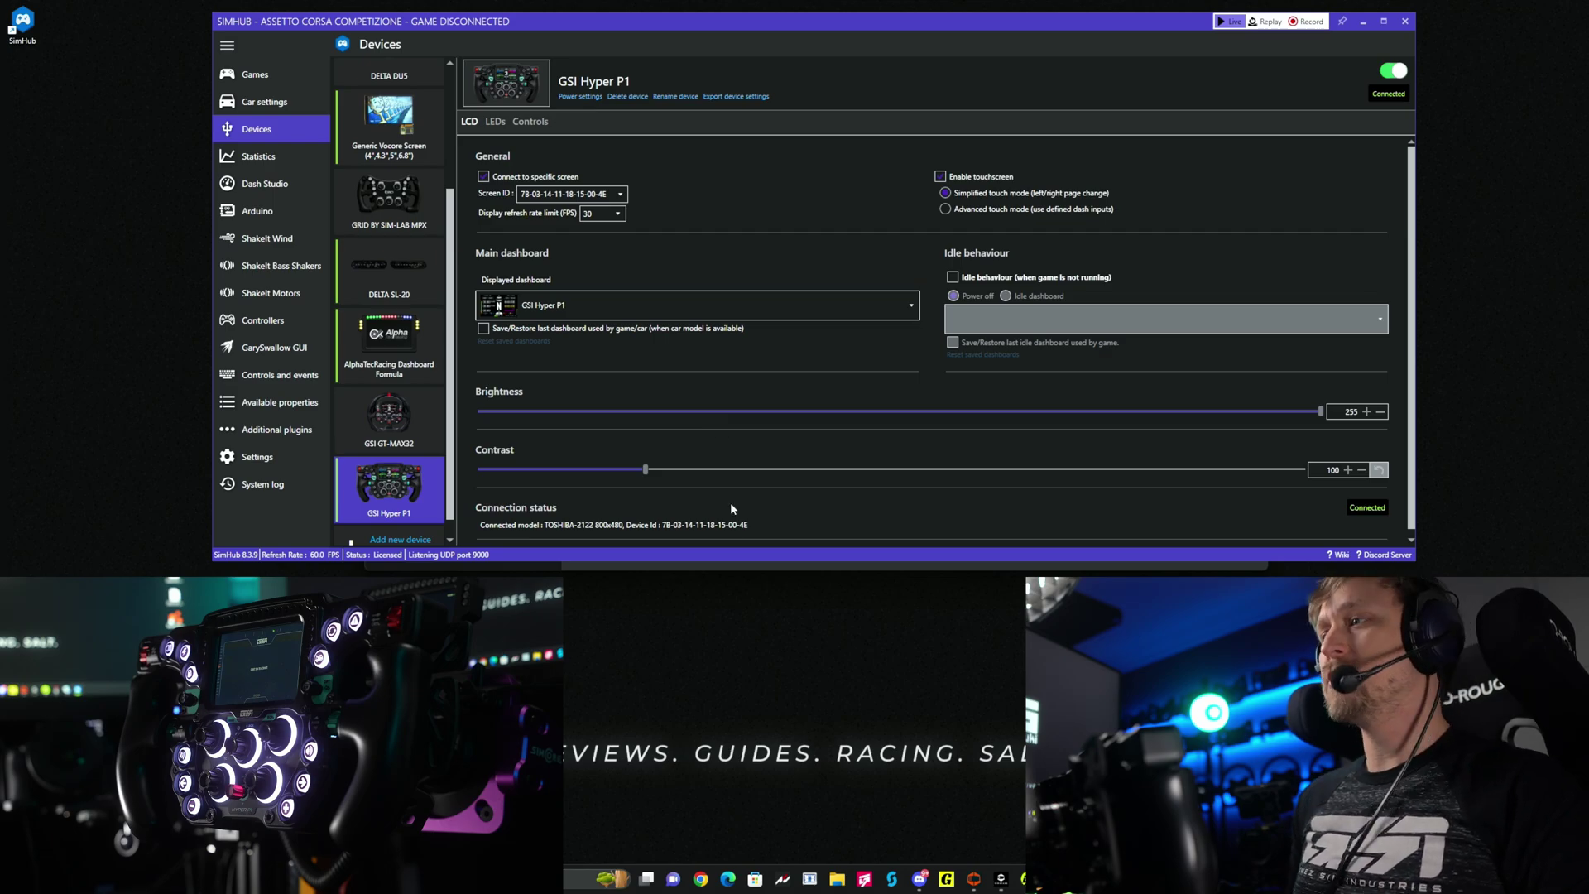
pyautogui.click(918, 878)
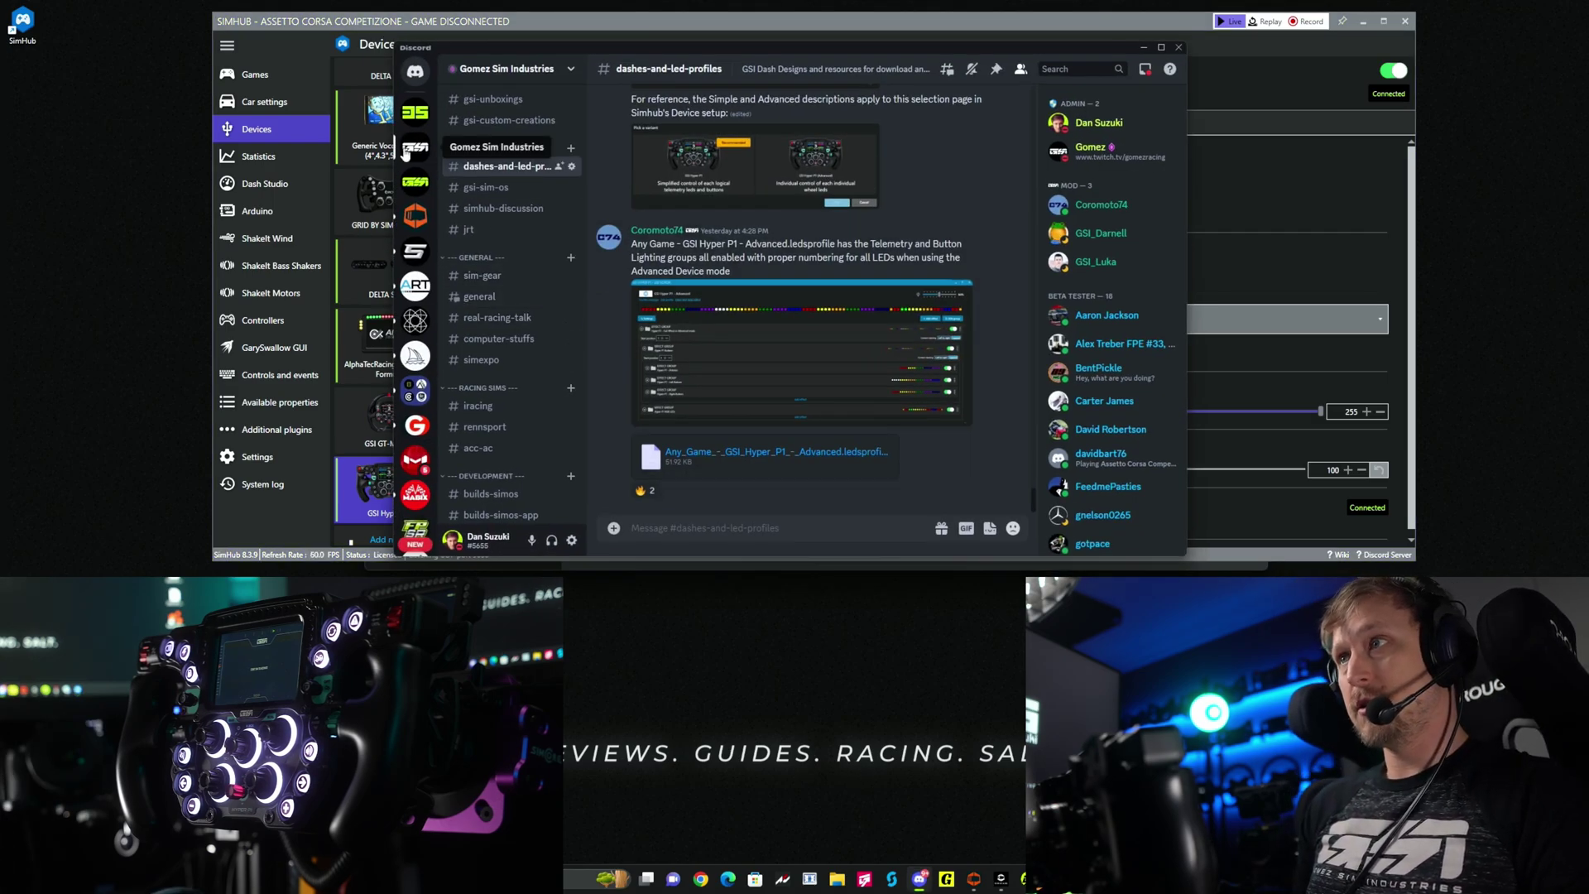
# Step: Browse the shared dash posts in dashes-and-led-profiles, then return to SimHub
pyautogui.scroll(3, 488, 273)
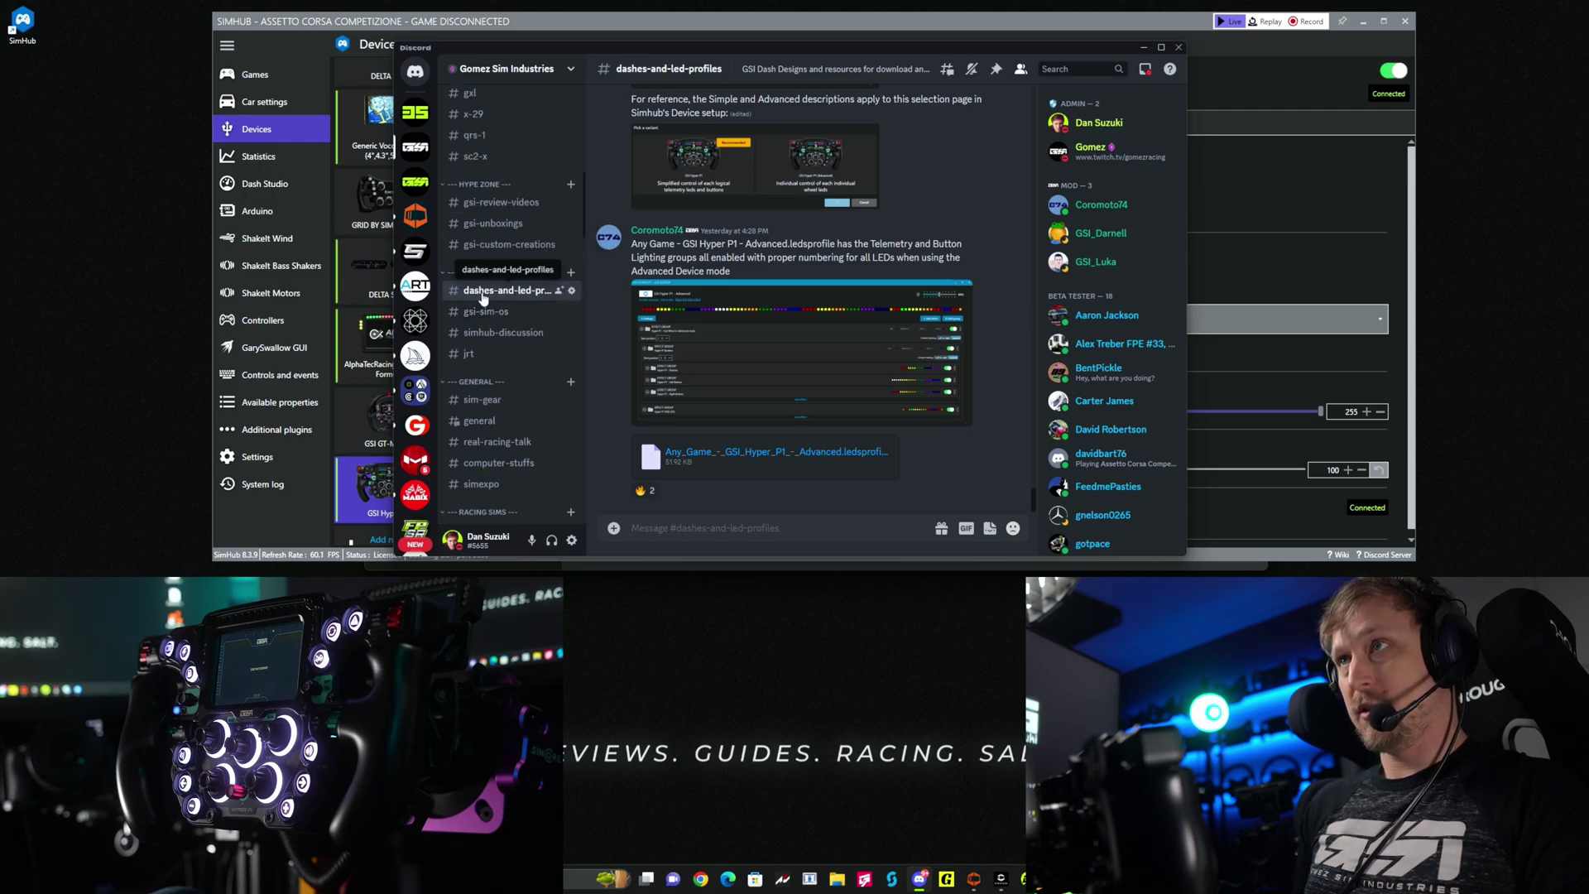
pyautogui.scroll(15, 943, 331)
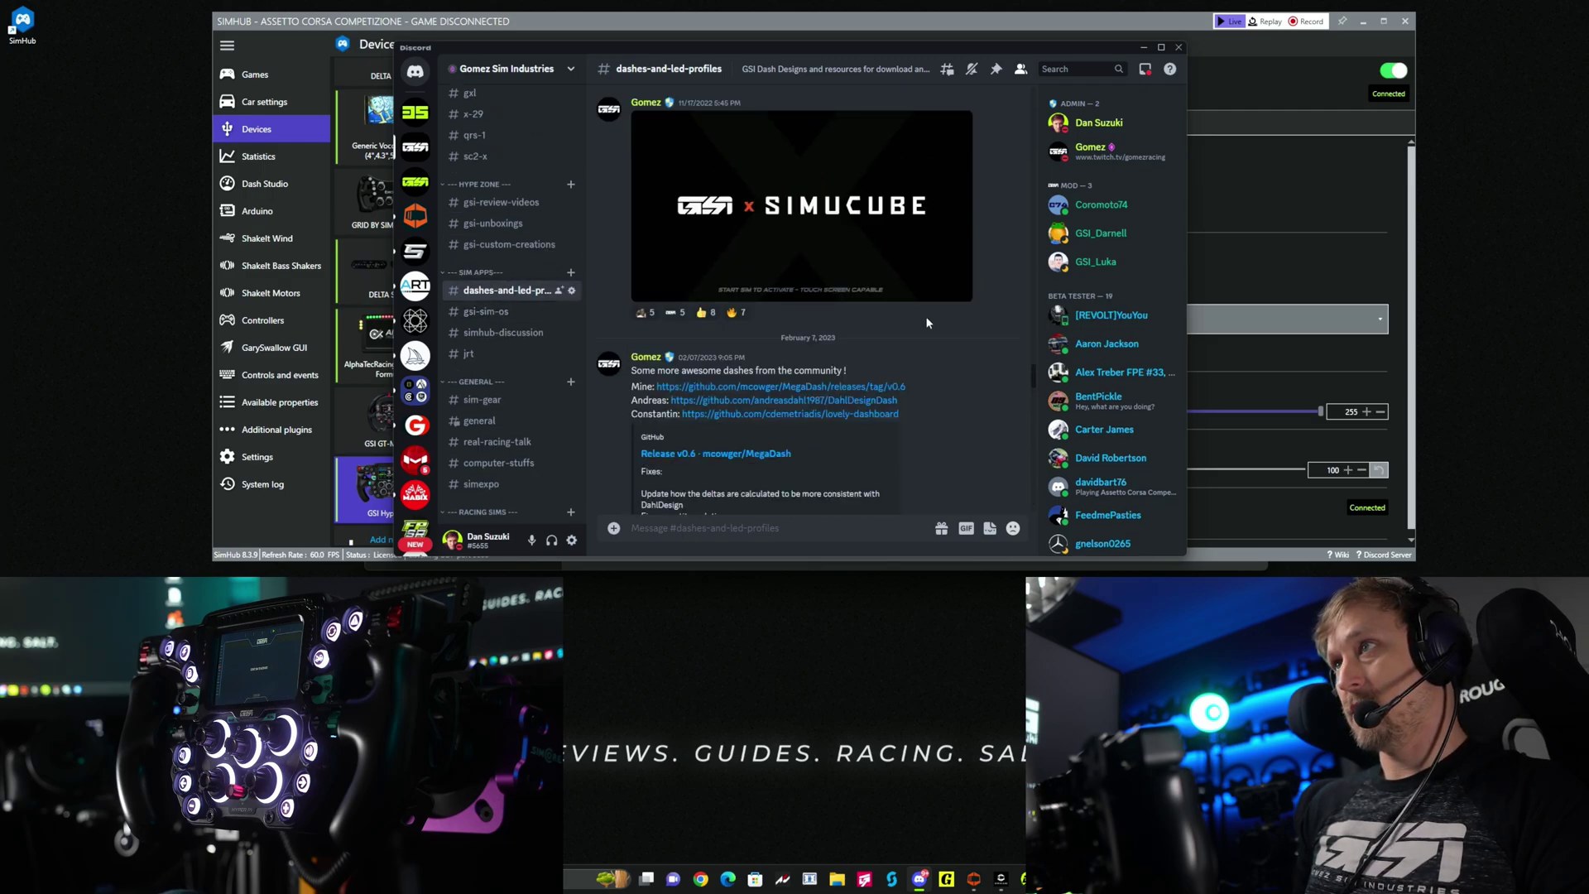
pyautogui.scroll(-5, 935, 304)
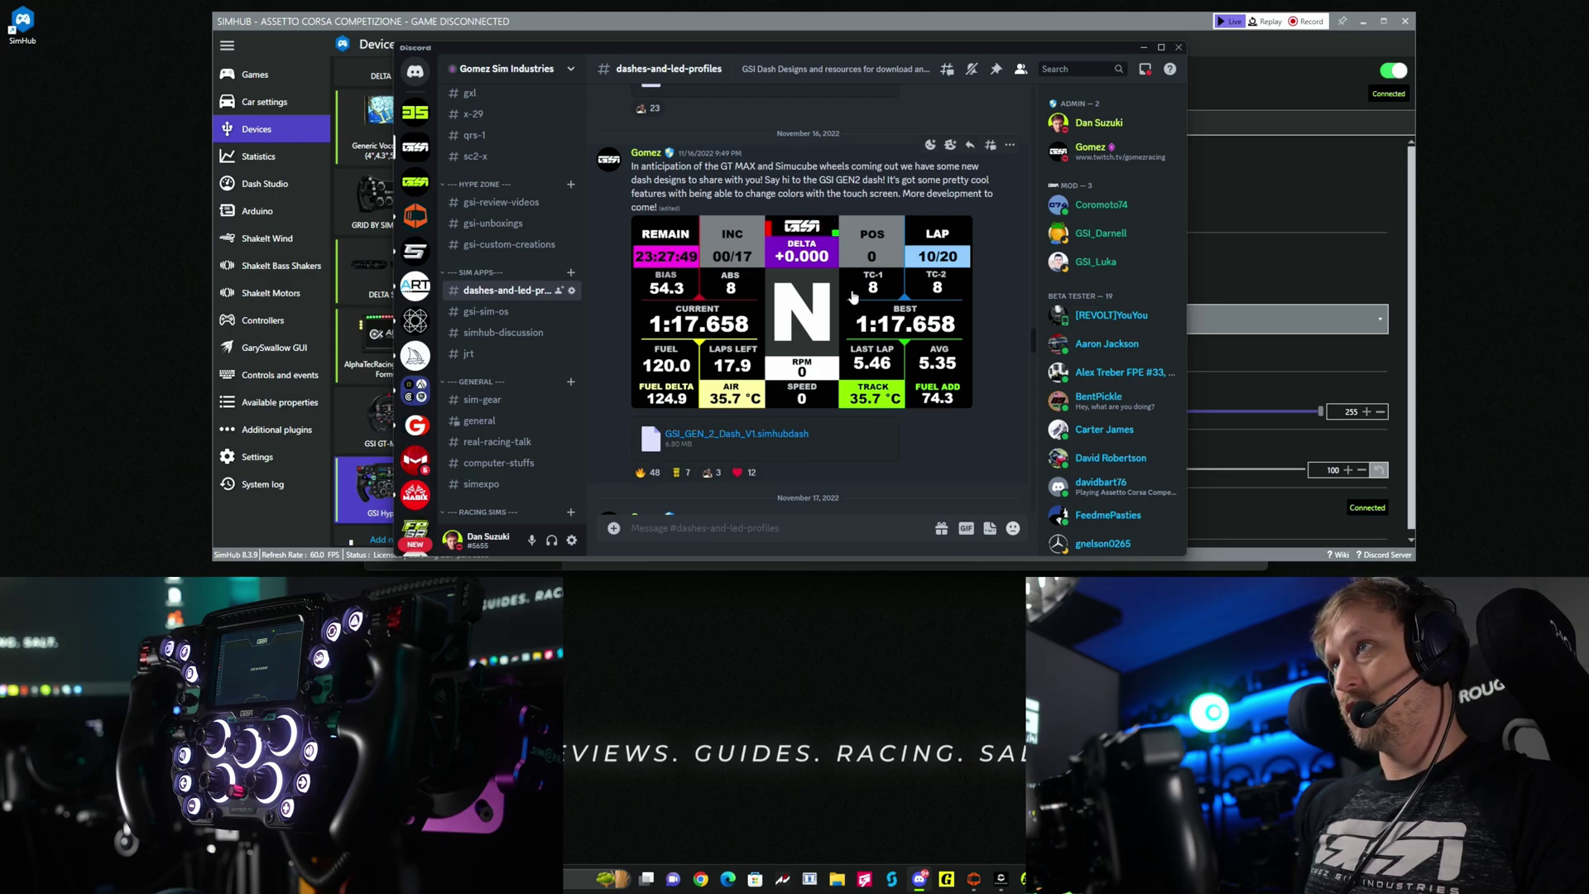
pyautogui.scroll(5, 842, 296)
pyautogui.scroll(-6, 928, 344)
pyautogui.scroll(1, 851, 263)
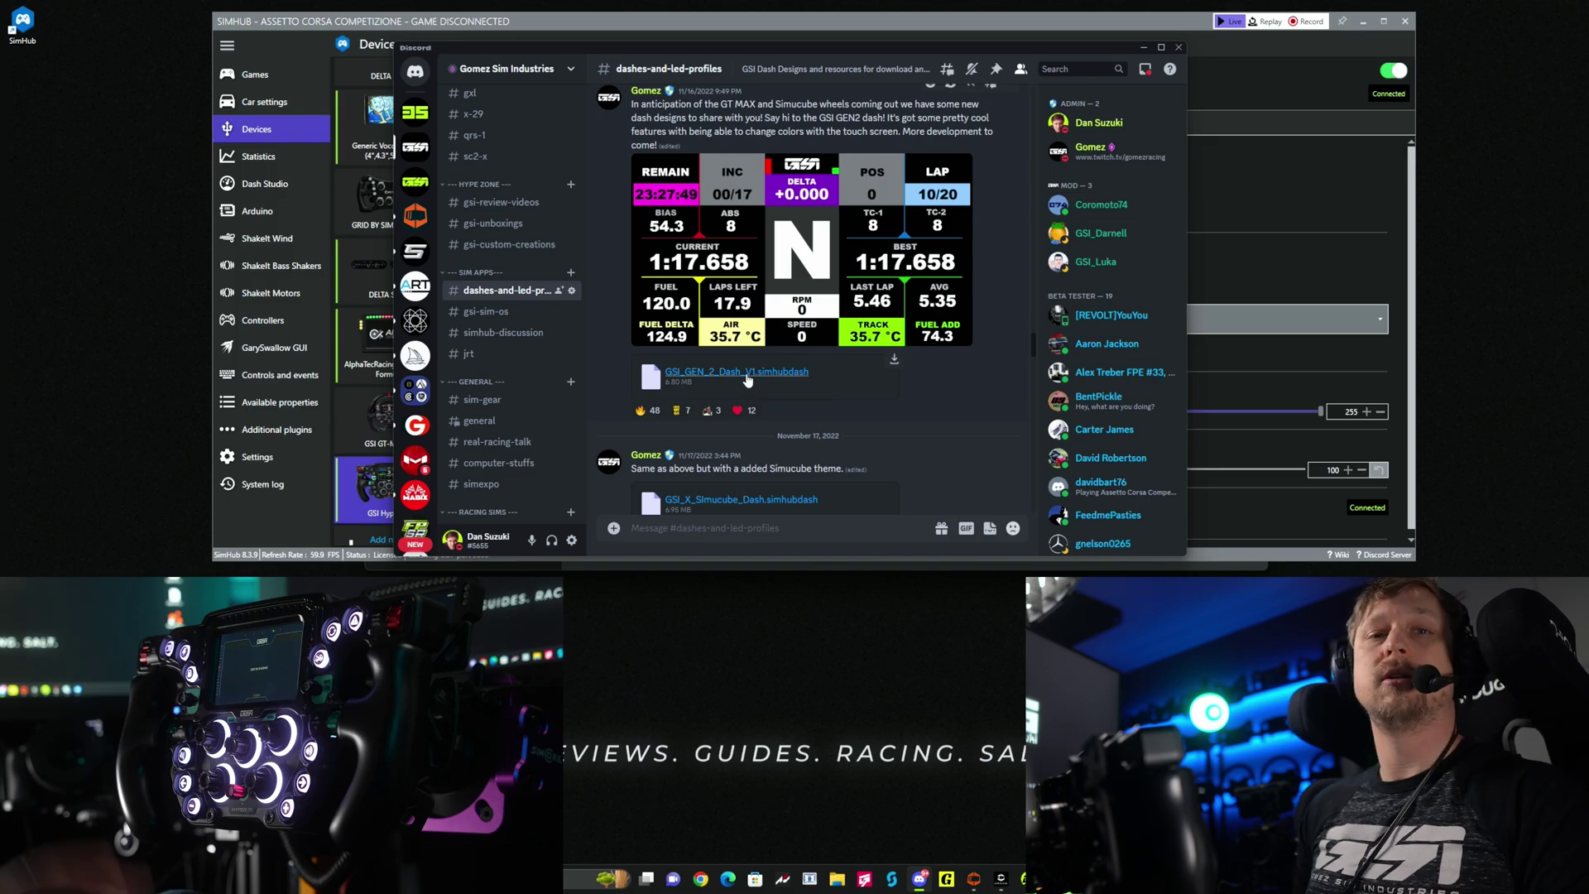
pyautogui.click(883, 32)
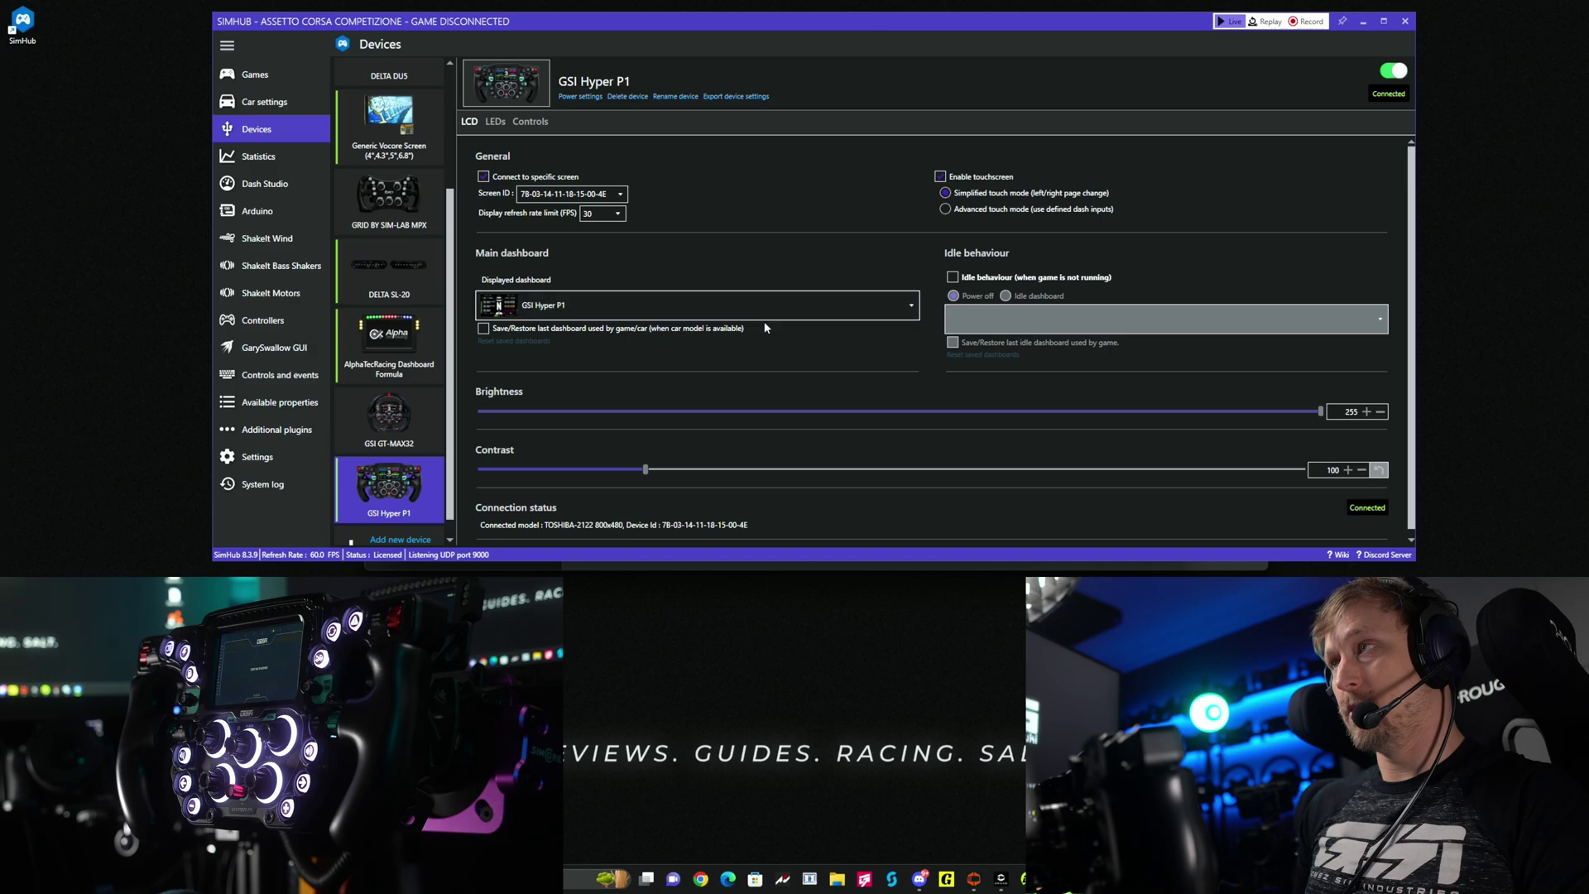
# Step: Leave idle behaviour off and set the LCD brightness to the maximum 255
pyautogui.click(964, 279)
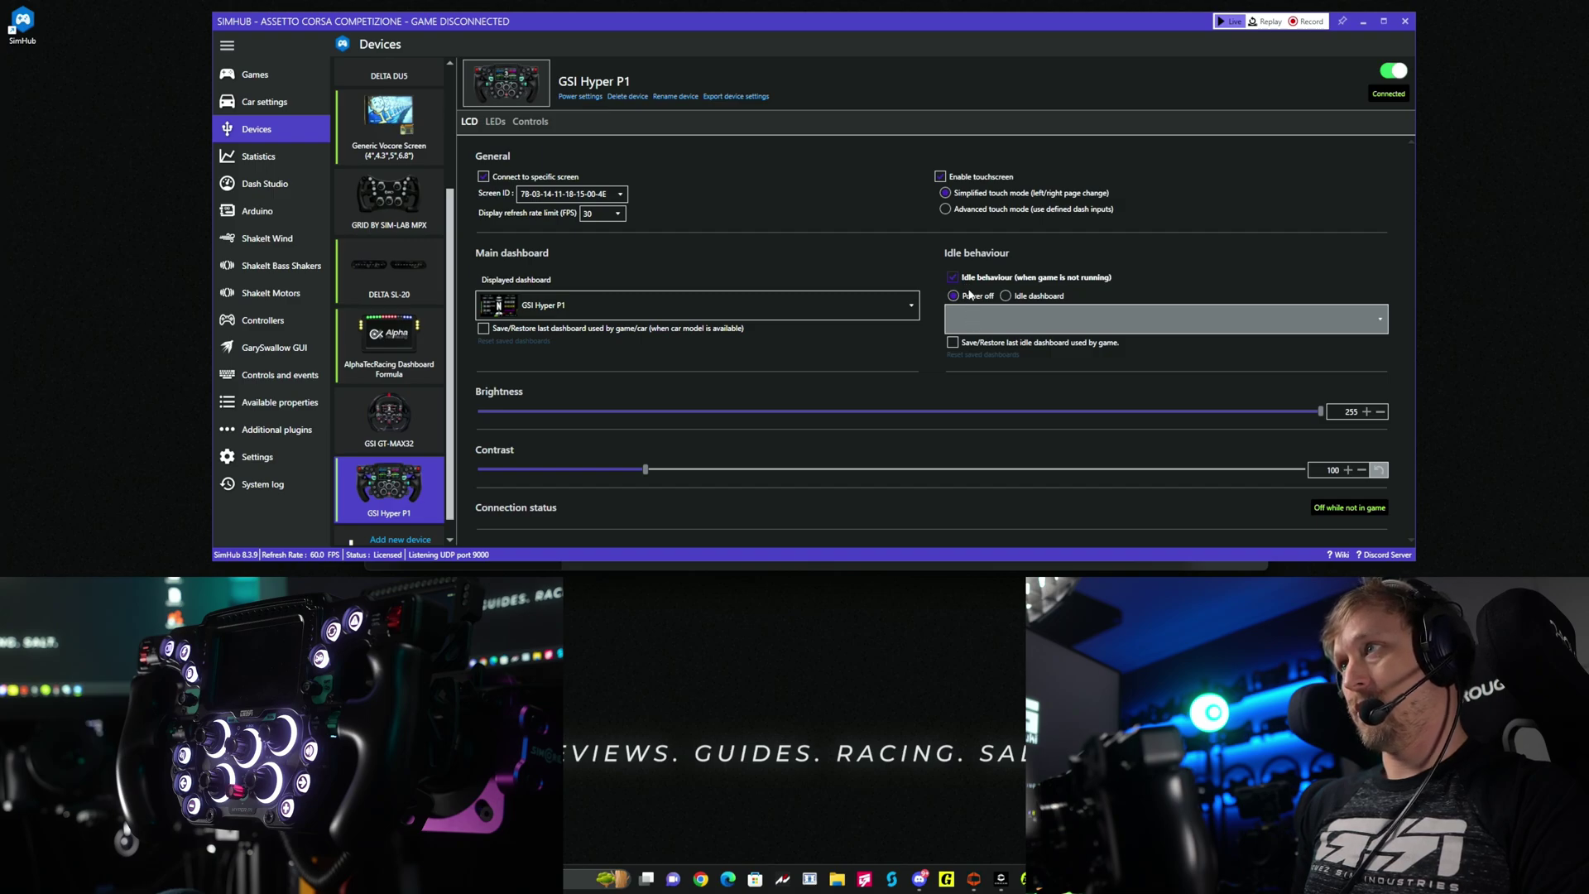
pyautogui.click(963, 278)
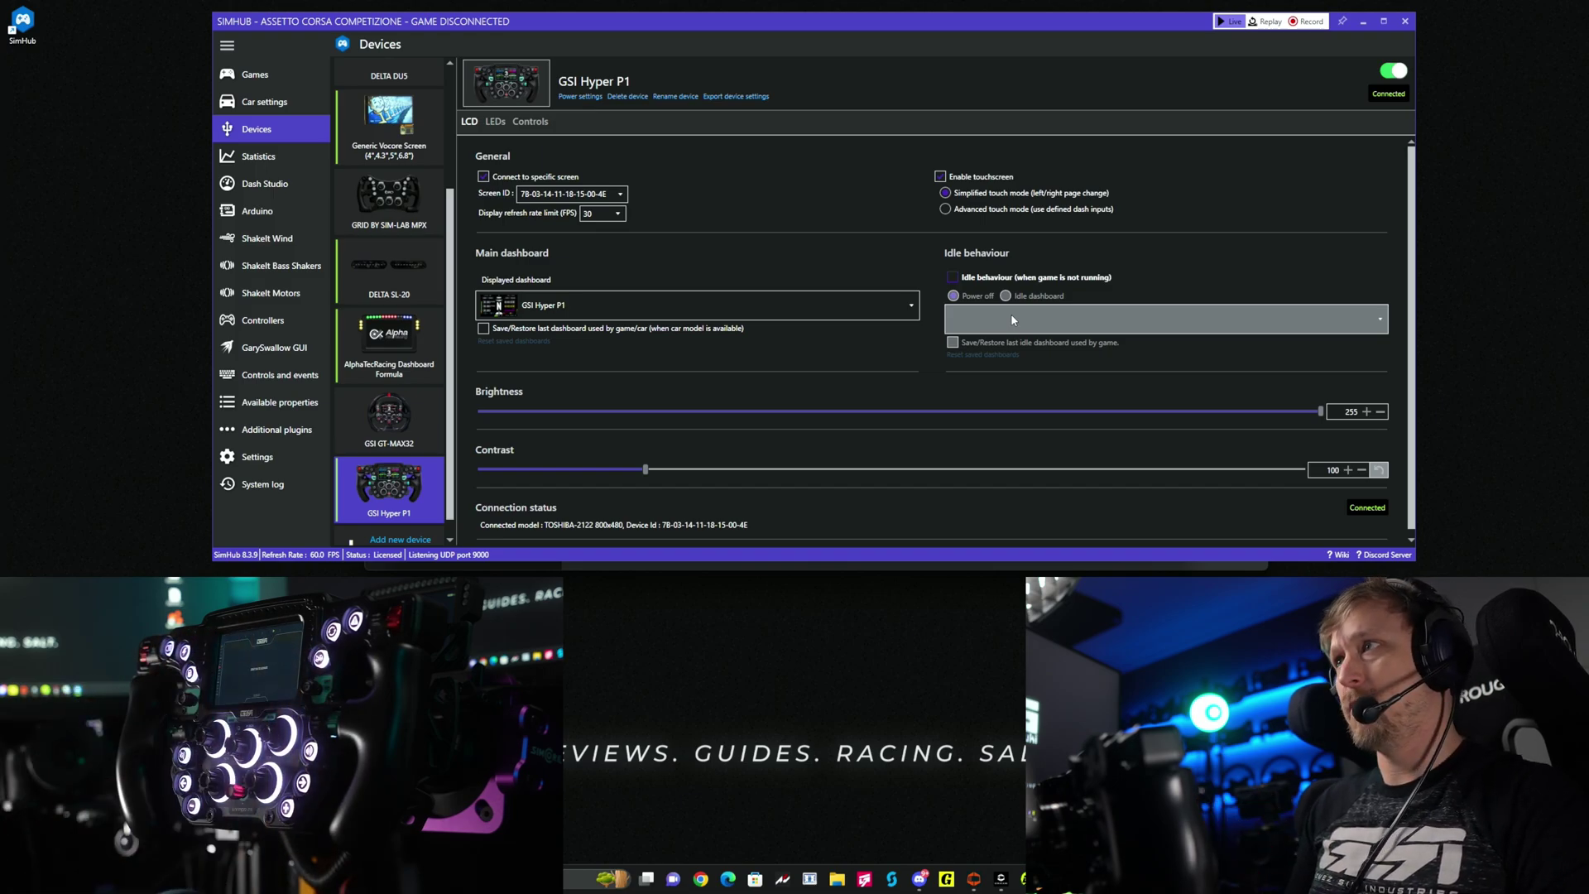
pyautogui.scroll(-1, 1192, 367)
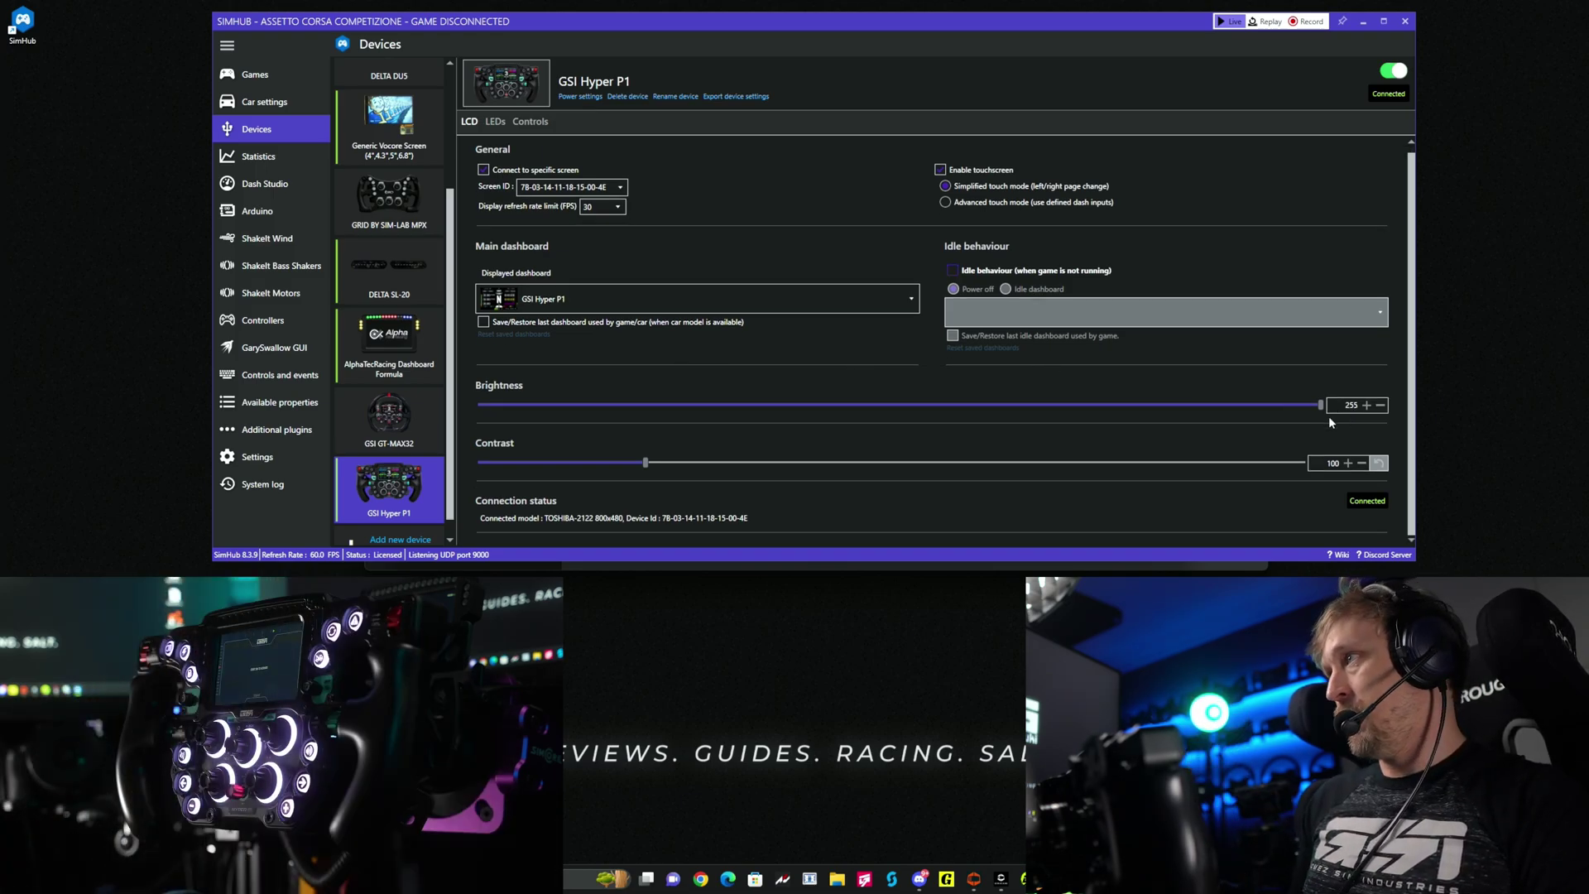
pyautogui.moveTo(1319, 410); pyautogui.dragTo(1322, 409)
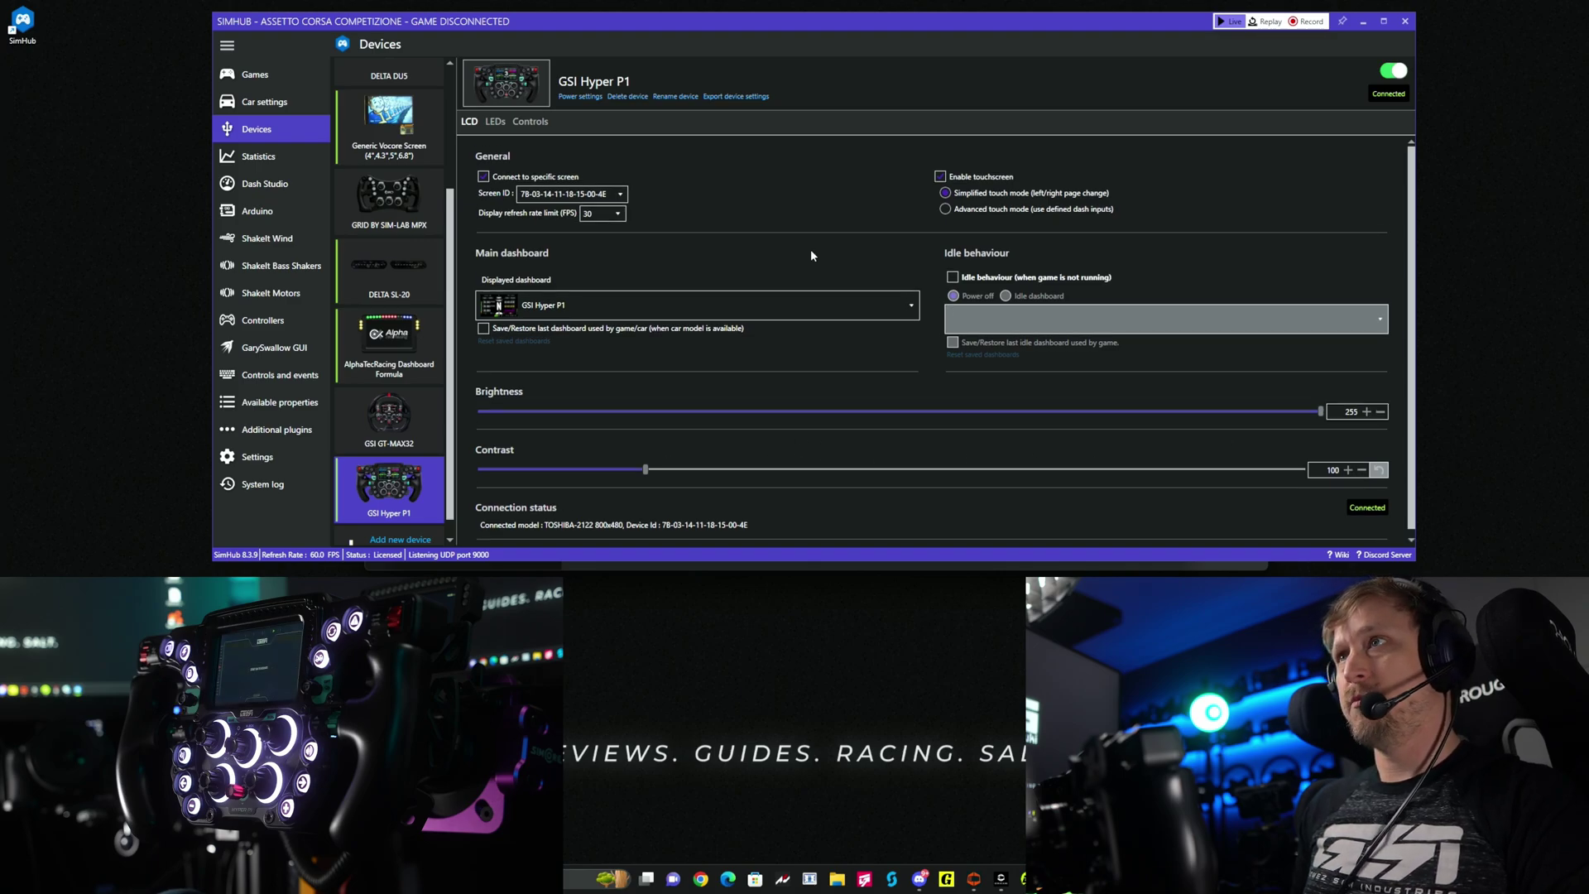
pyautogui.click(495, 122)
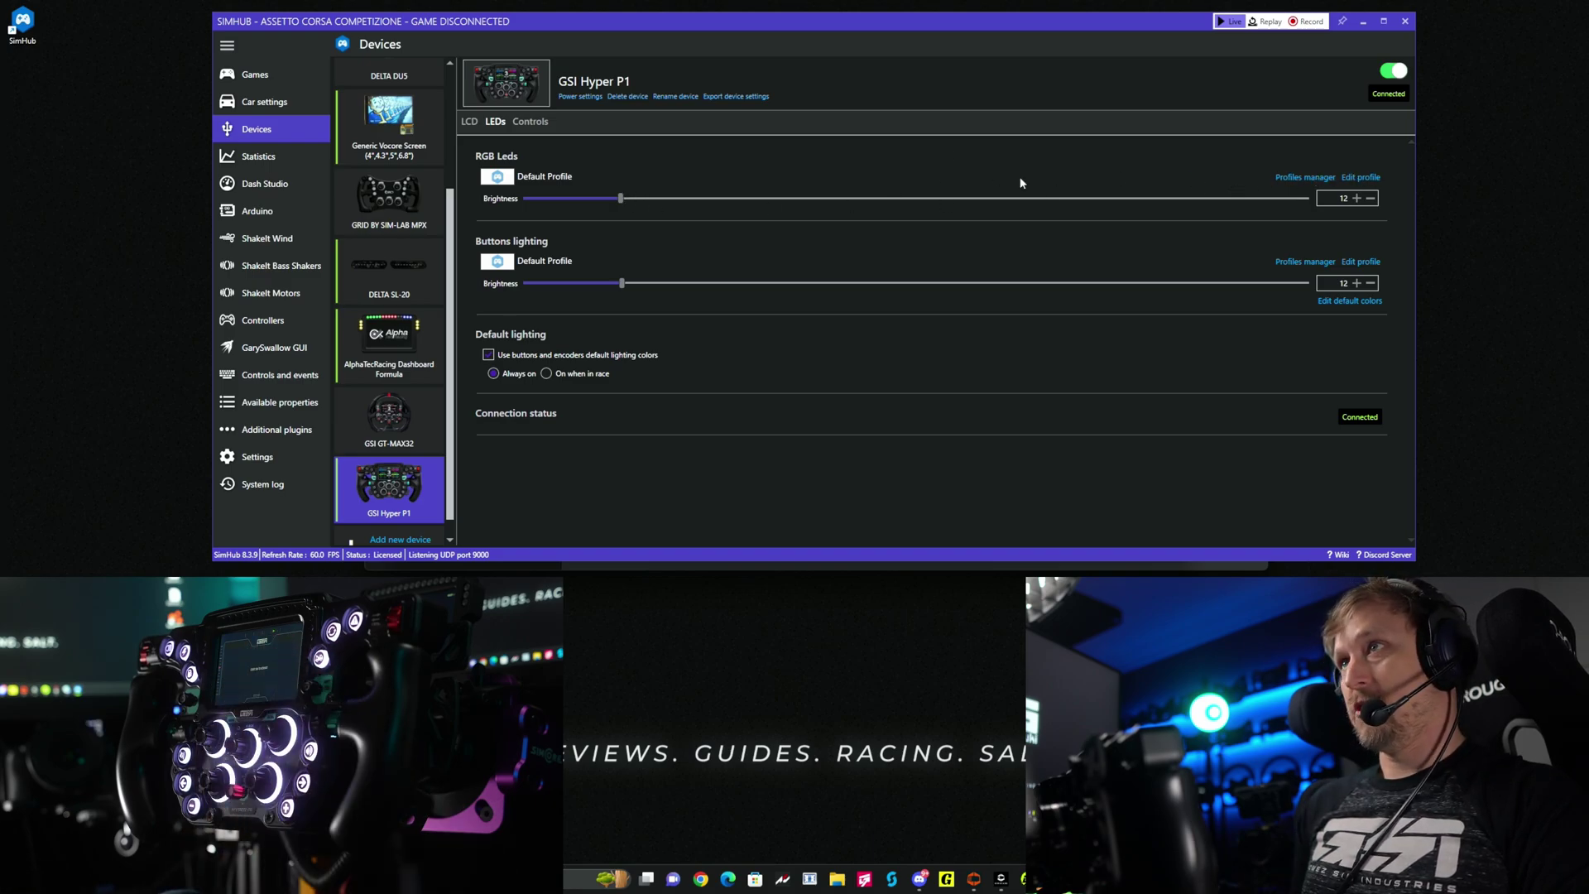
pyautogui.click(1364, 179)
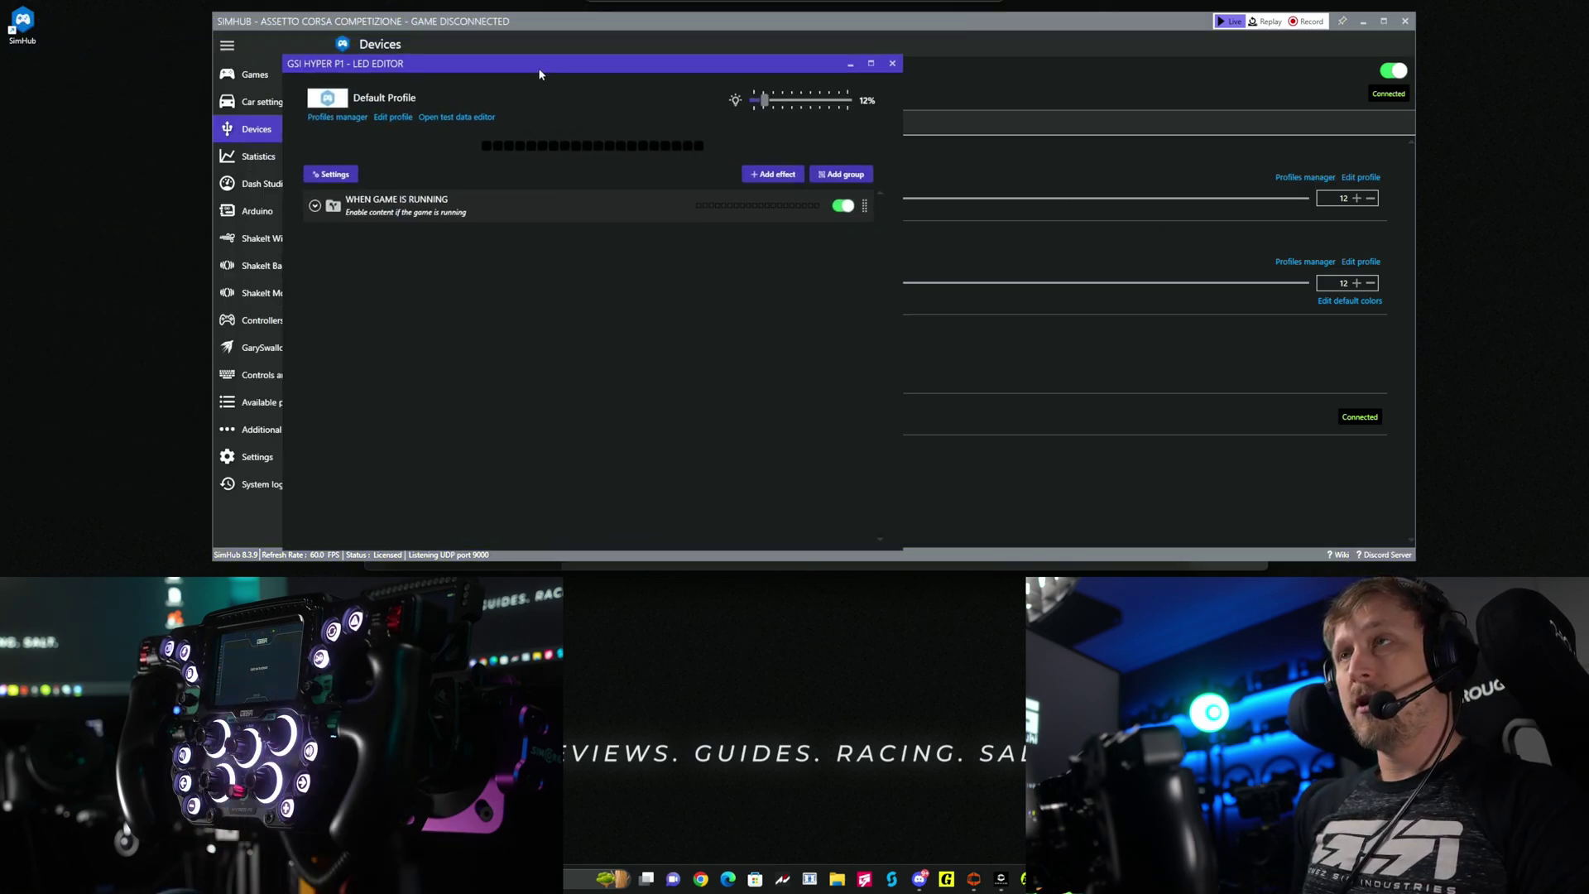
pyautogui.click(400, 233)
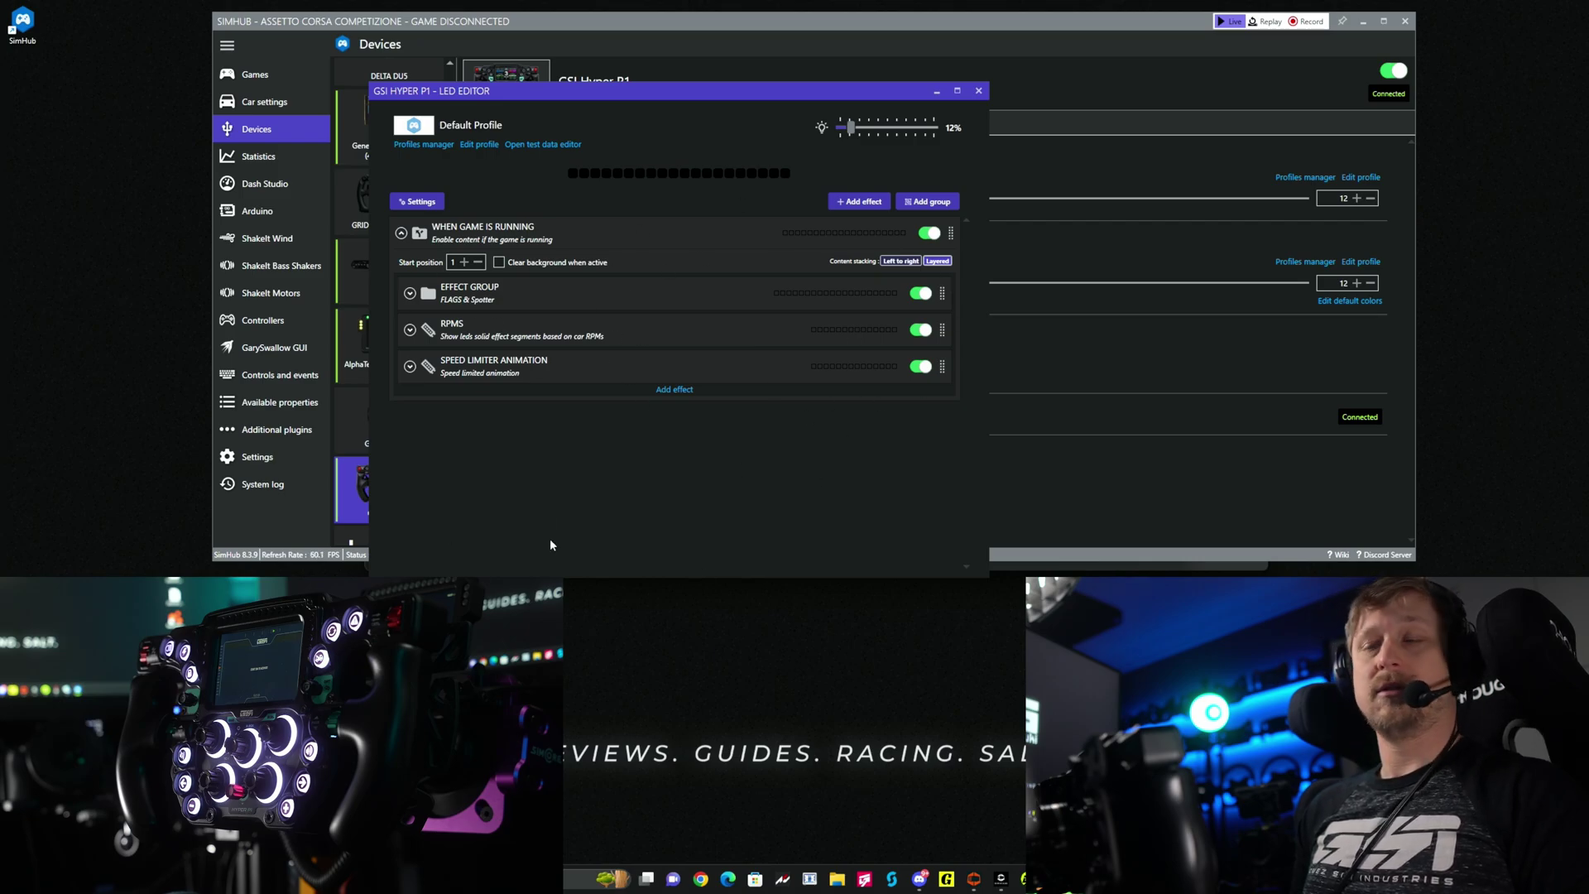
pyautogui.click(978, 91)
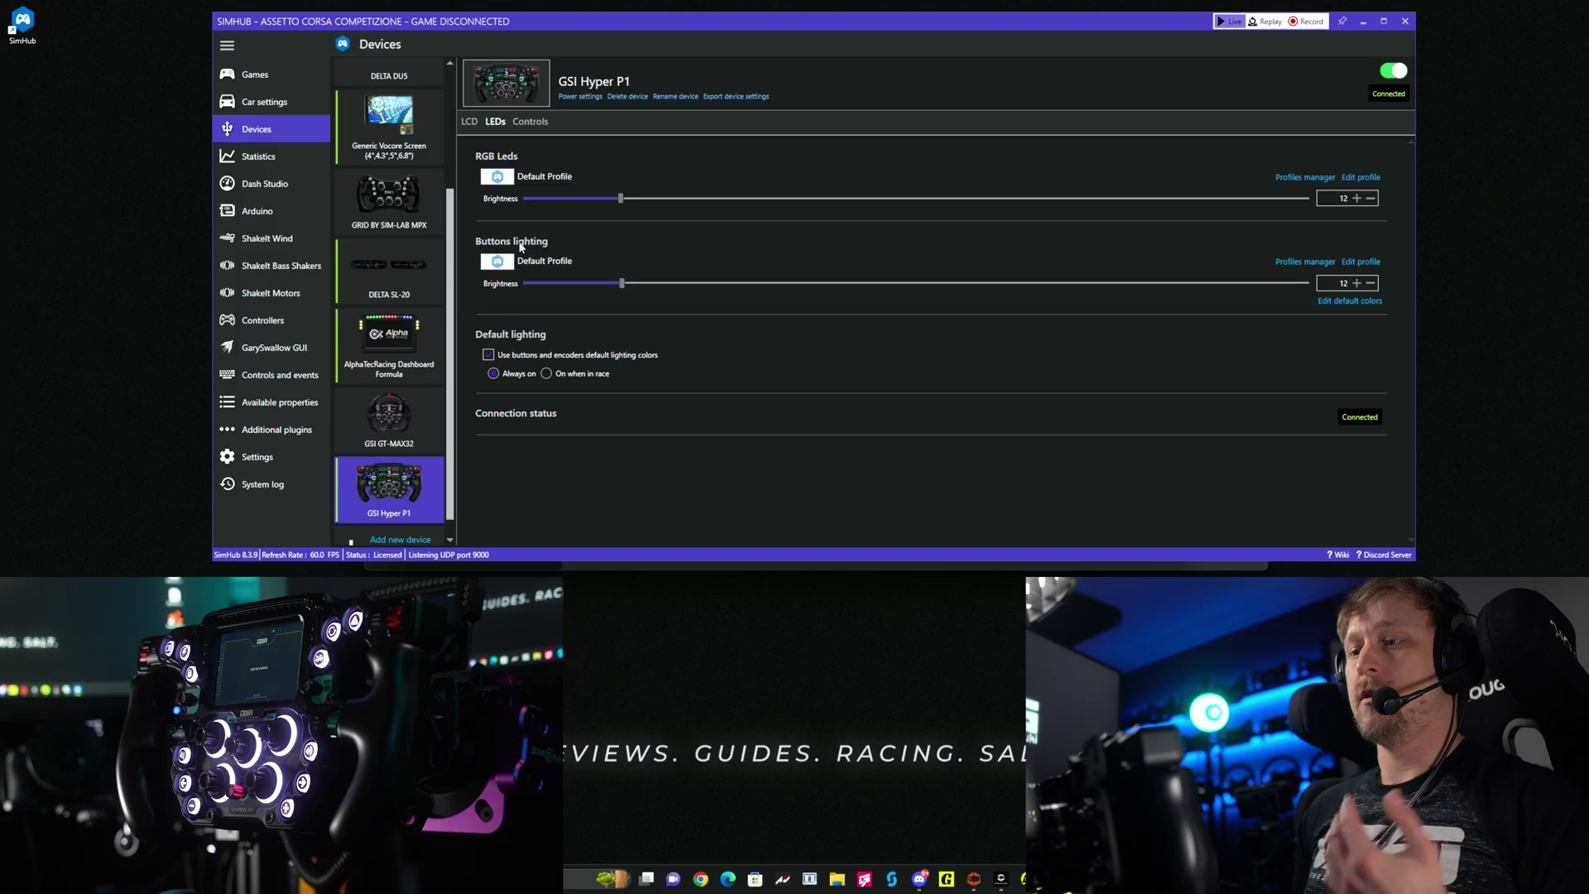
# Step: Set wheel buttons 8 and 14 to purple in the default button colours and save
pyautogui.click(1347, 303)
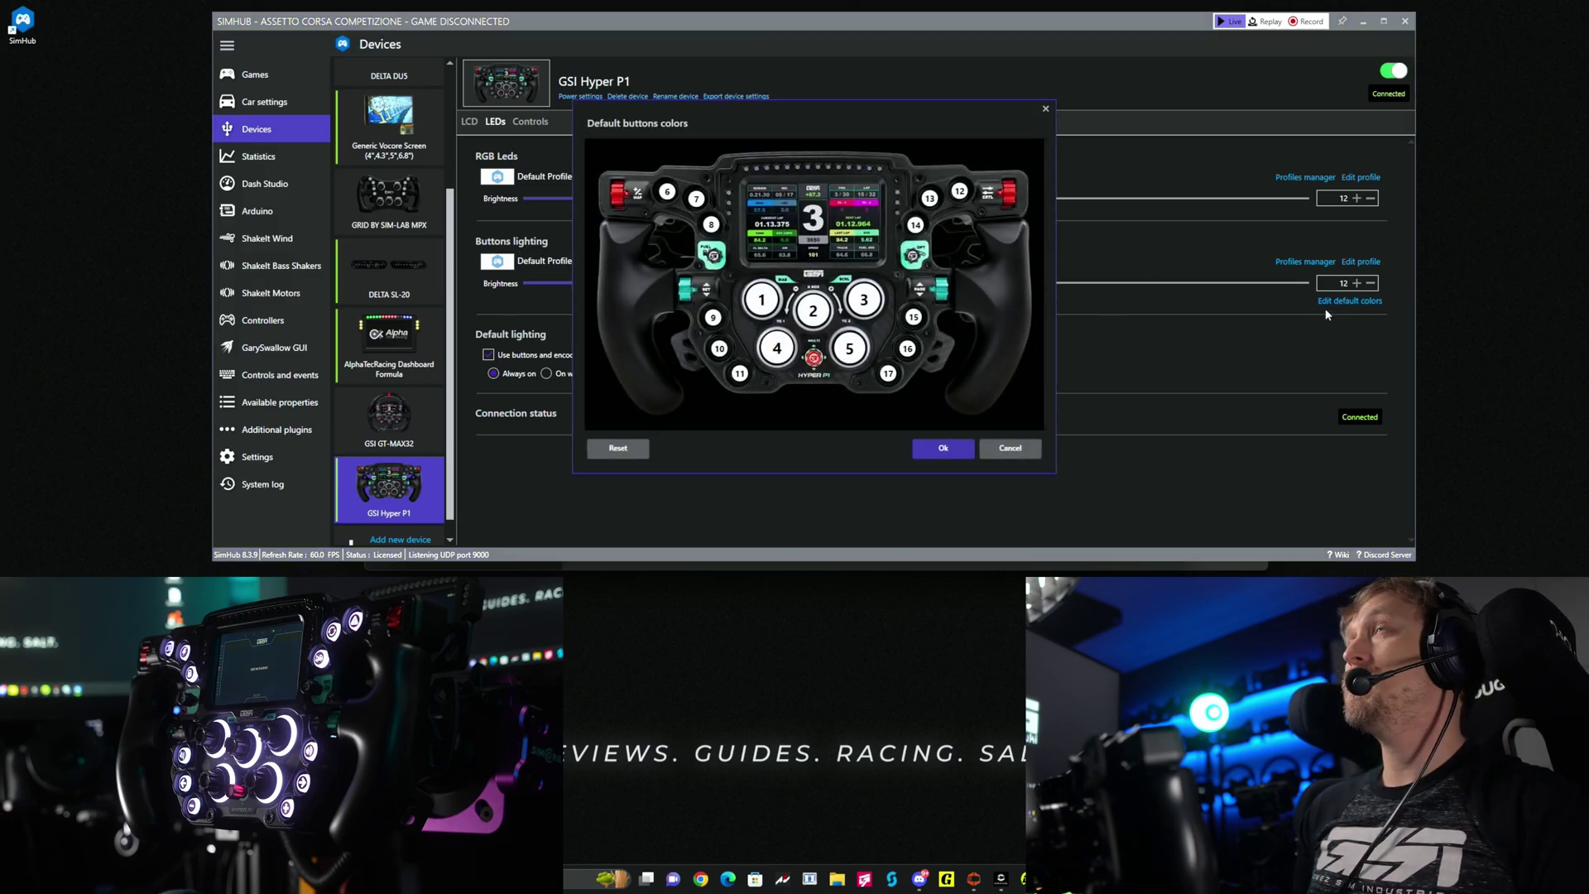
pyautogui.click(716, 229)
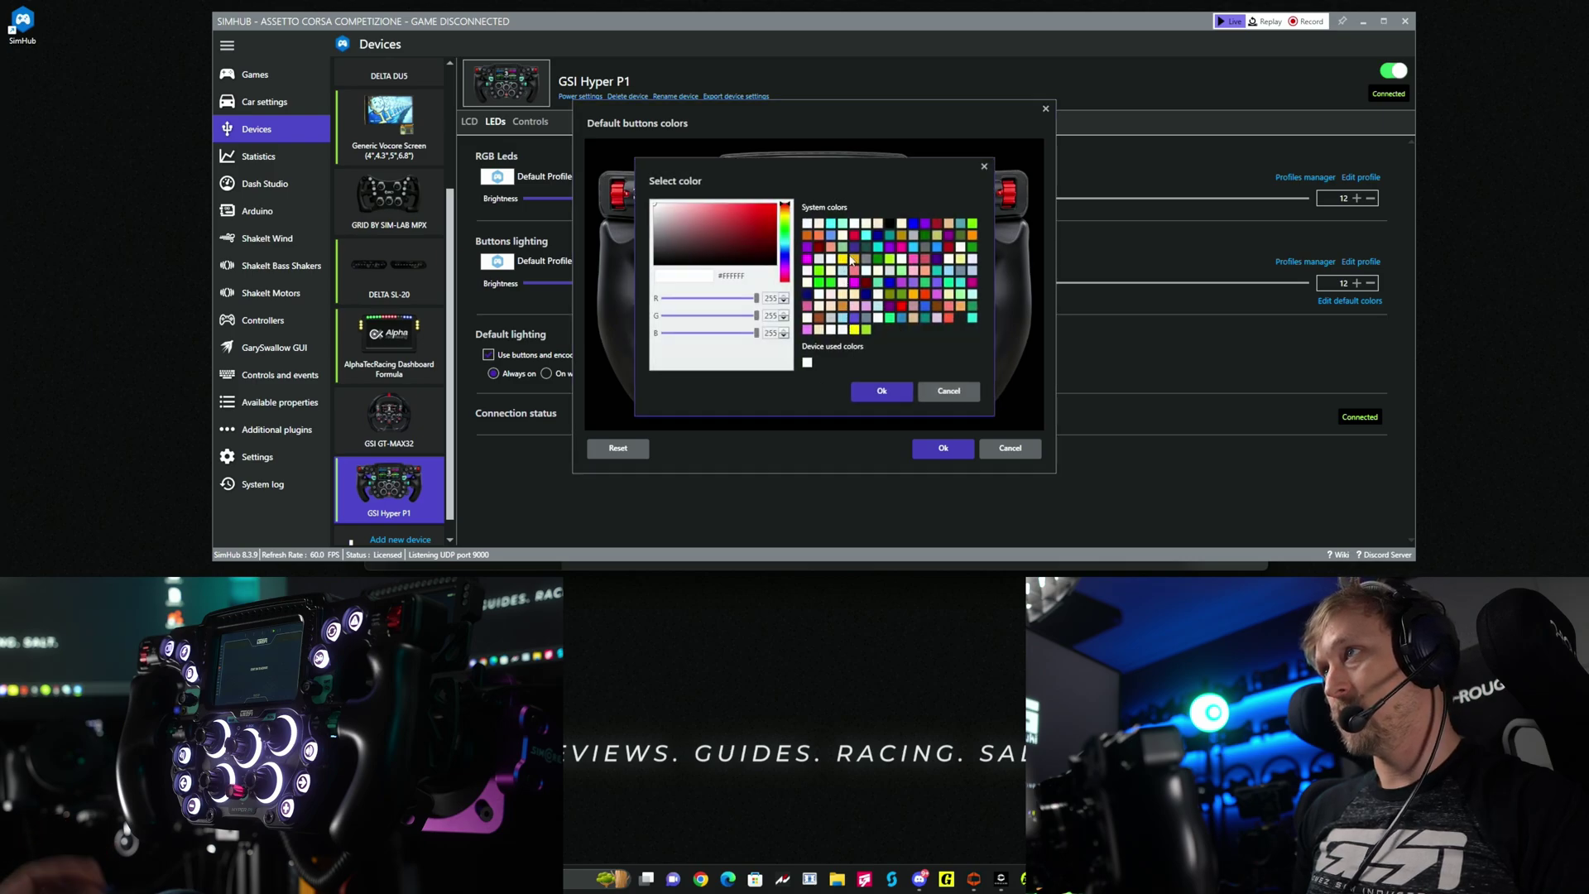
pyautogui.click(932, 236)
pyautogui.click(881, 391)
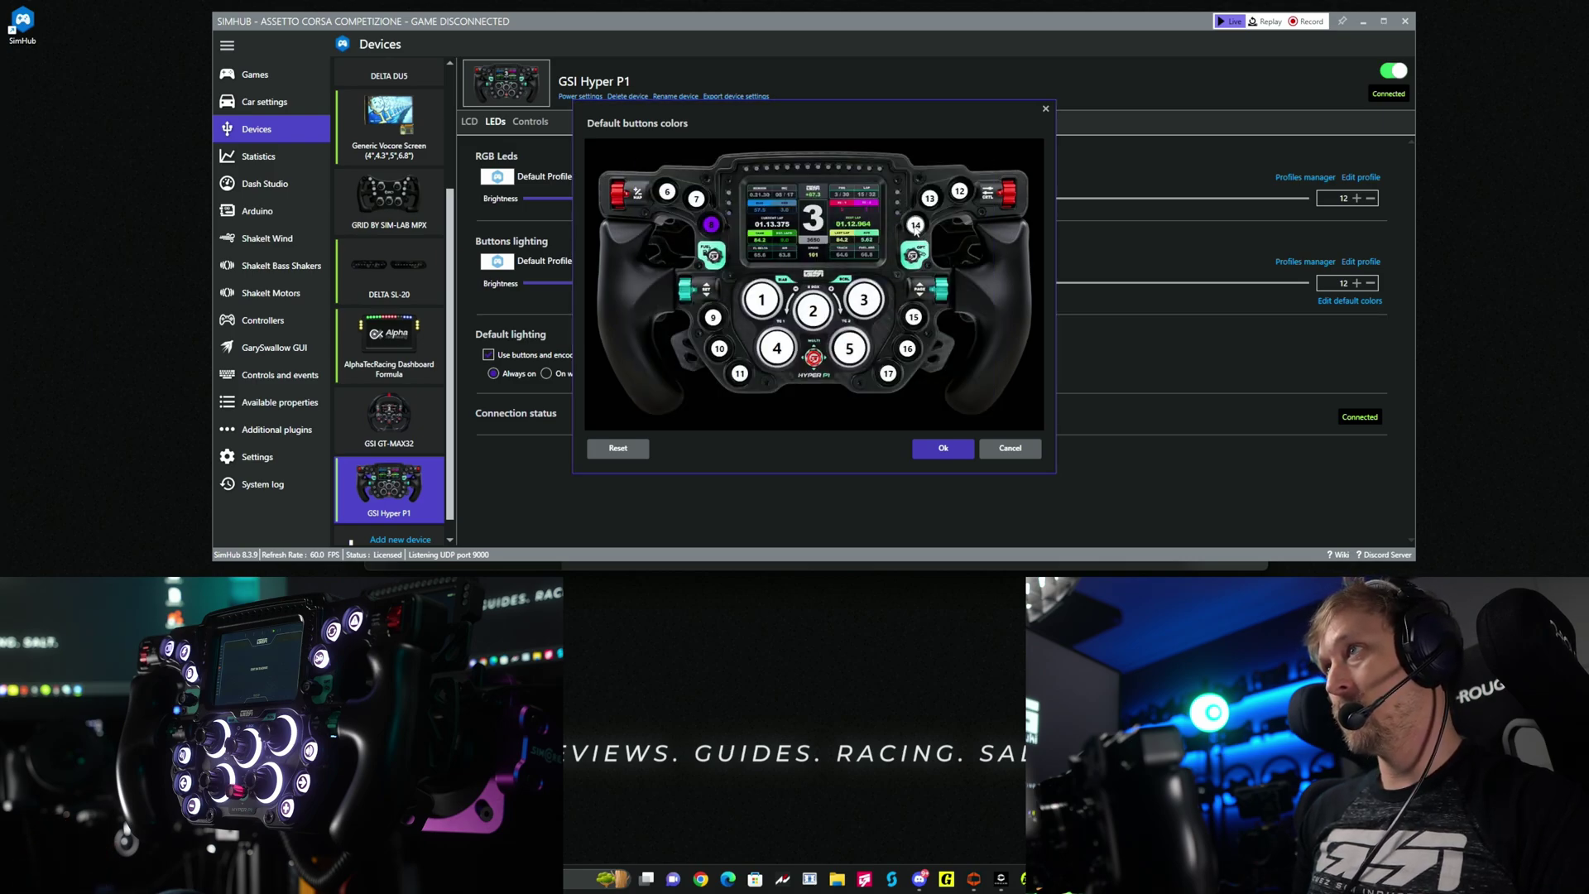
pyautogui.click(921, 235)
pyautogui.click(924, 225)
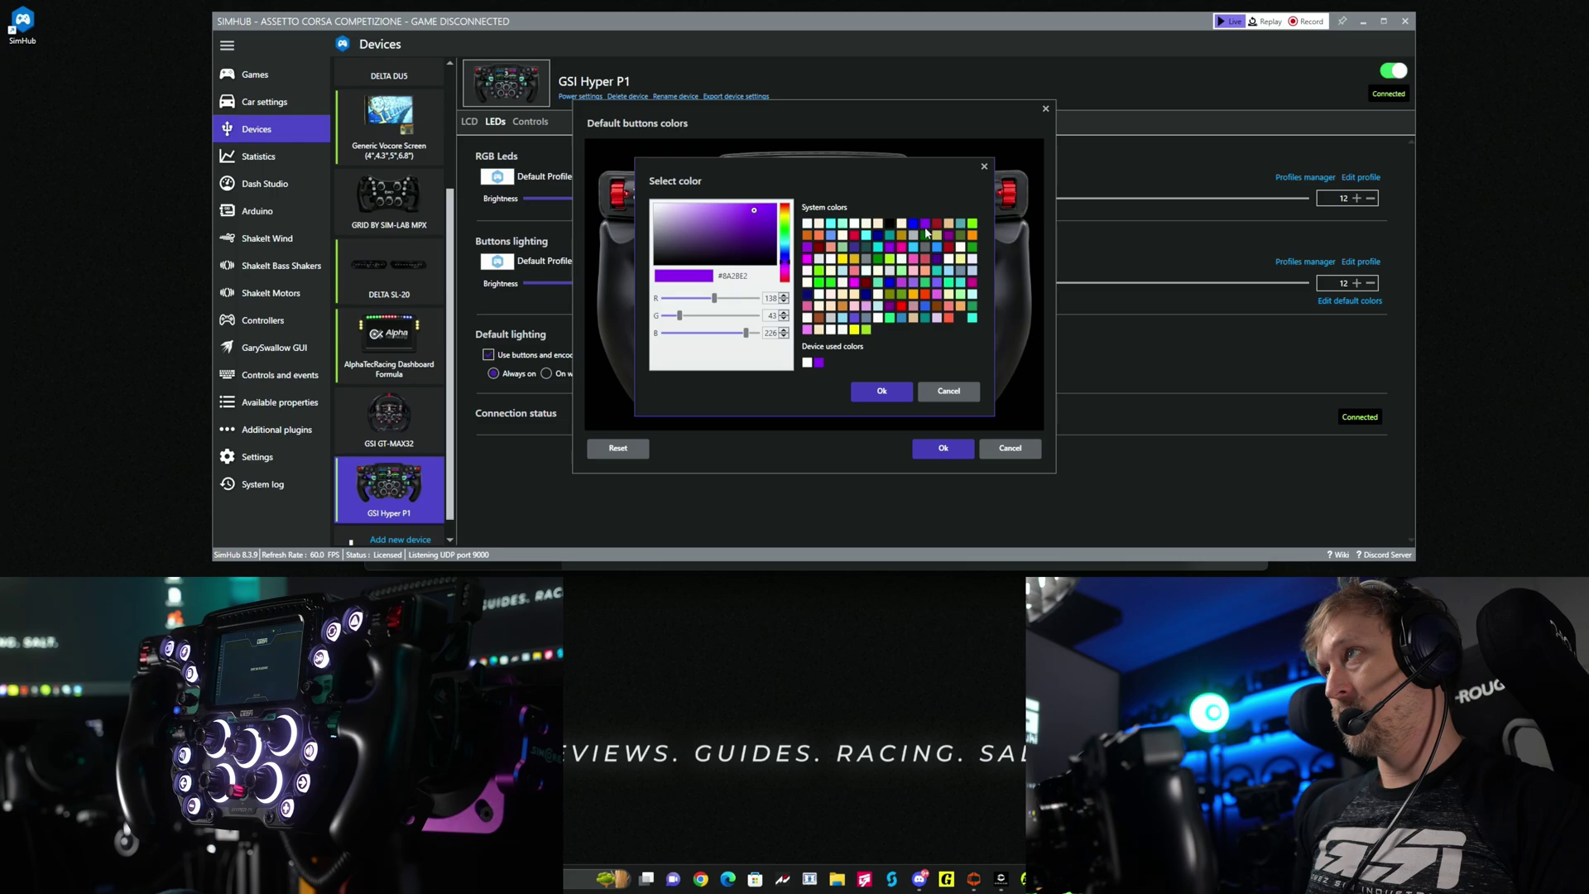
pyautogui.click(902, 390)
pyautogui.click(940, 449)
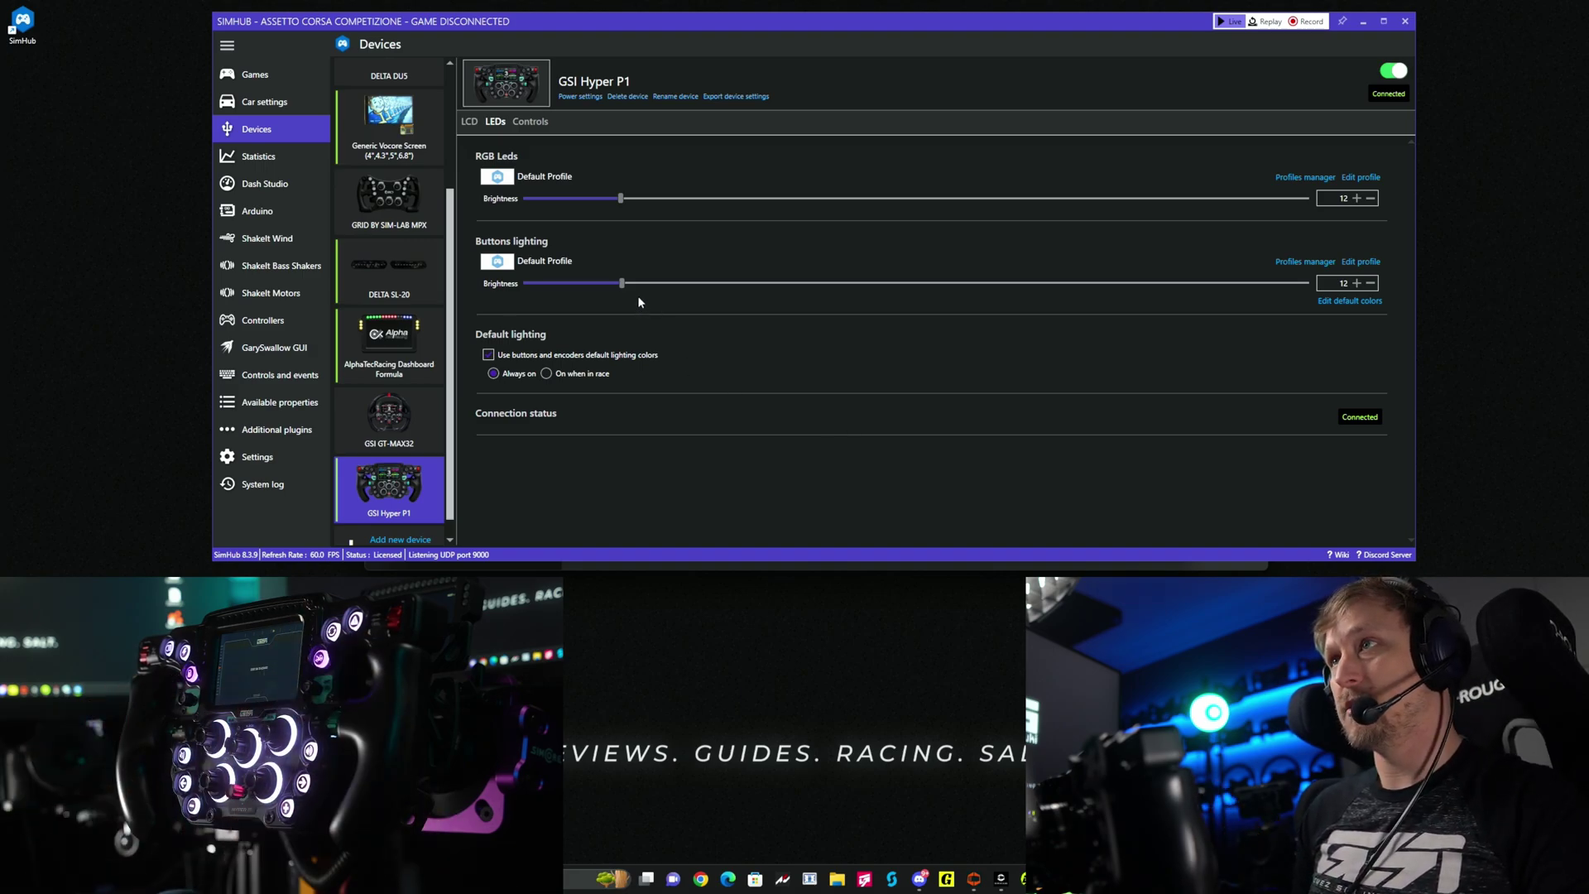
# Step: Dim button lighting brightness to 6 and give another wheel button a new default colour
pyautogui.moveTo(623, 285); pyautogui.dragTo(575, 283)
pyautogui.click(1350, 300)
pyautogui.click(868, 334)
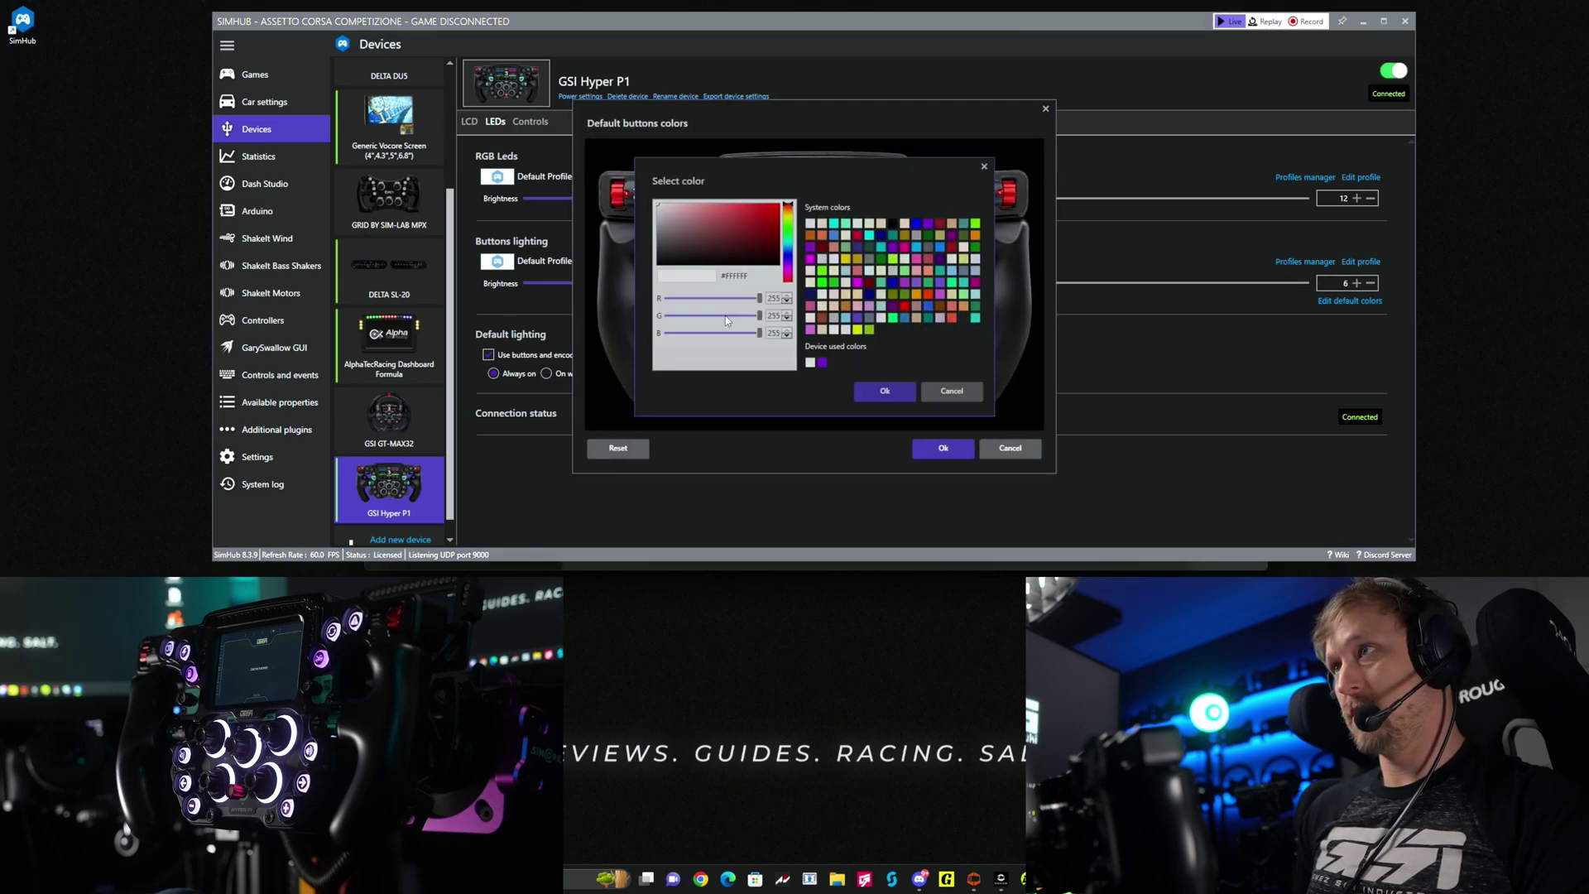
pyautogui.click(899, 305)
pyautogui.click(882, 391)
pyautogui.click(942, 447)
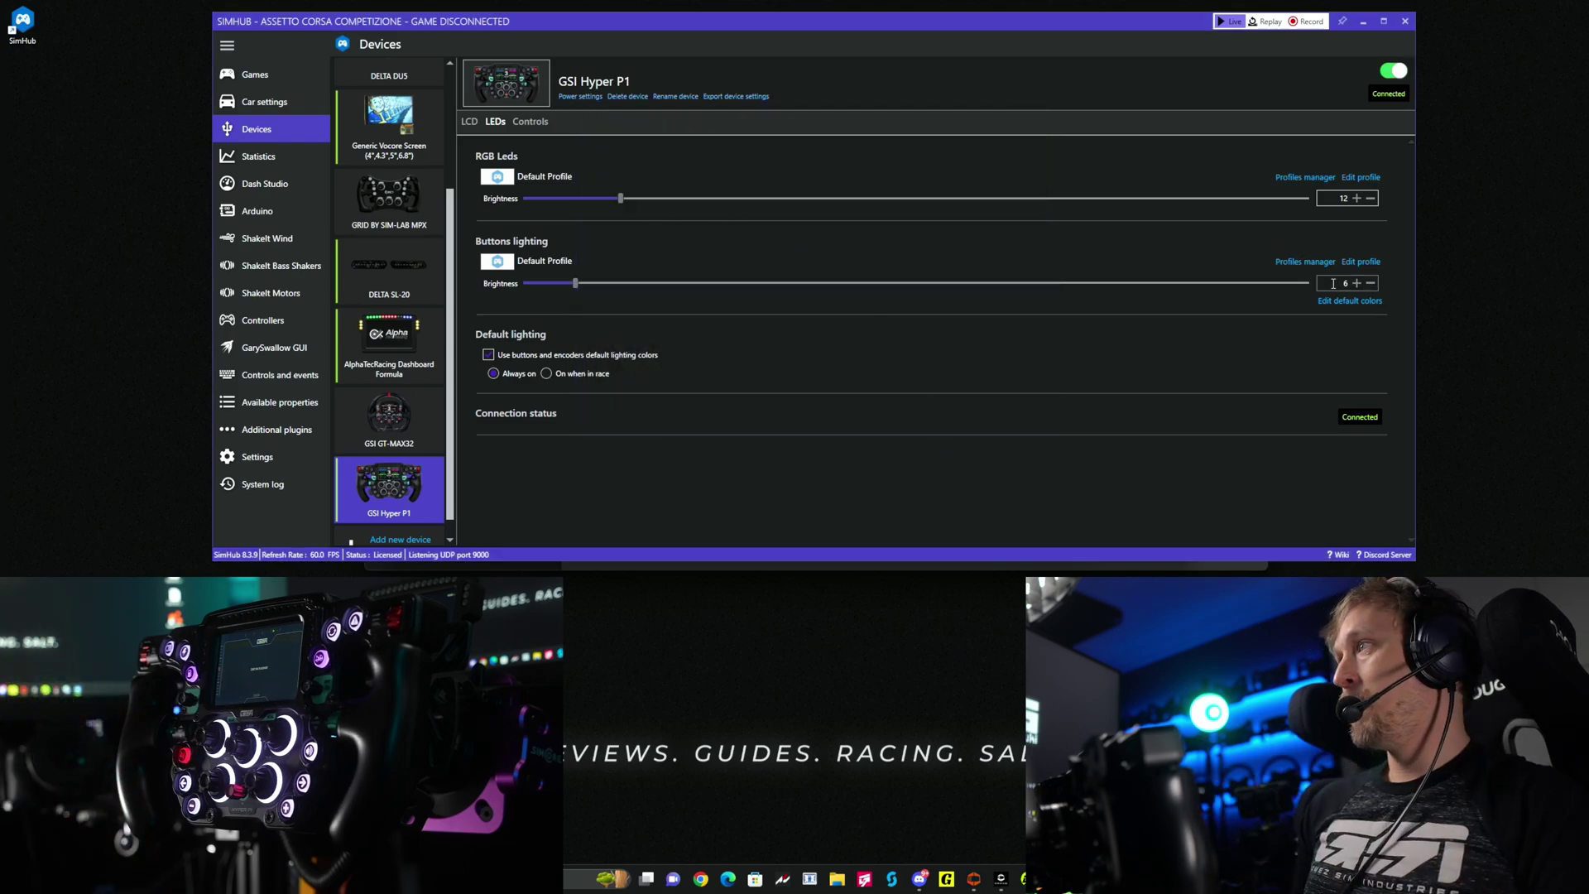
# Step: Confirm the default button colours and open the button-lighting Default Profile LED editor
pyautogui.click(1342, 301)
pyautogui.click(941, 448)
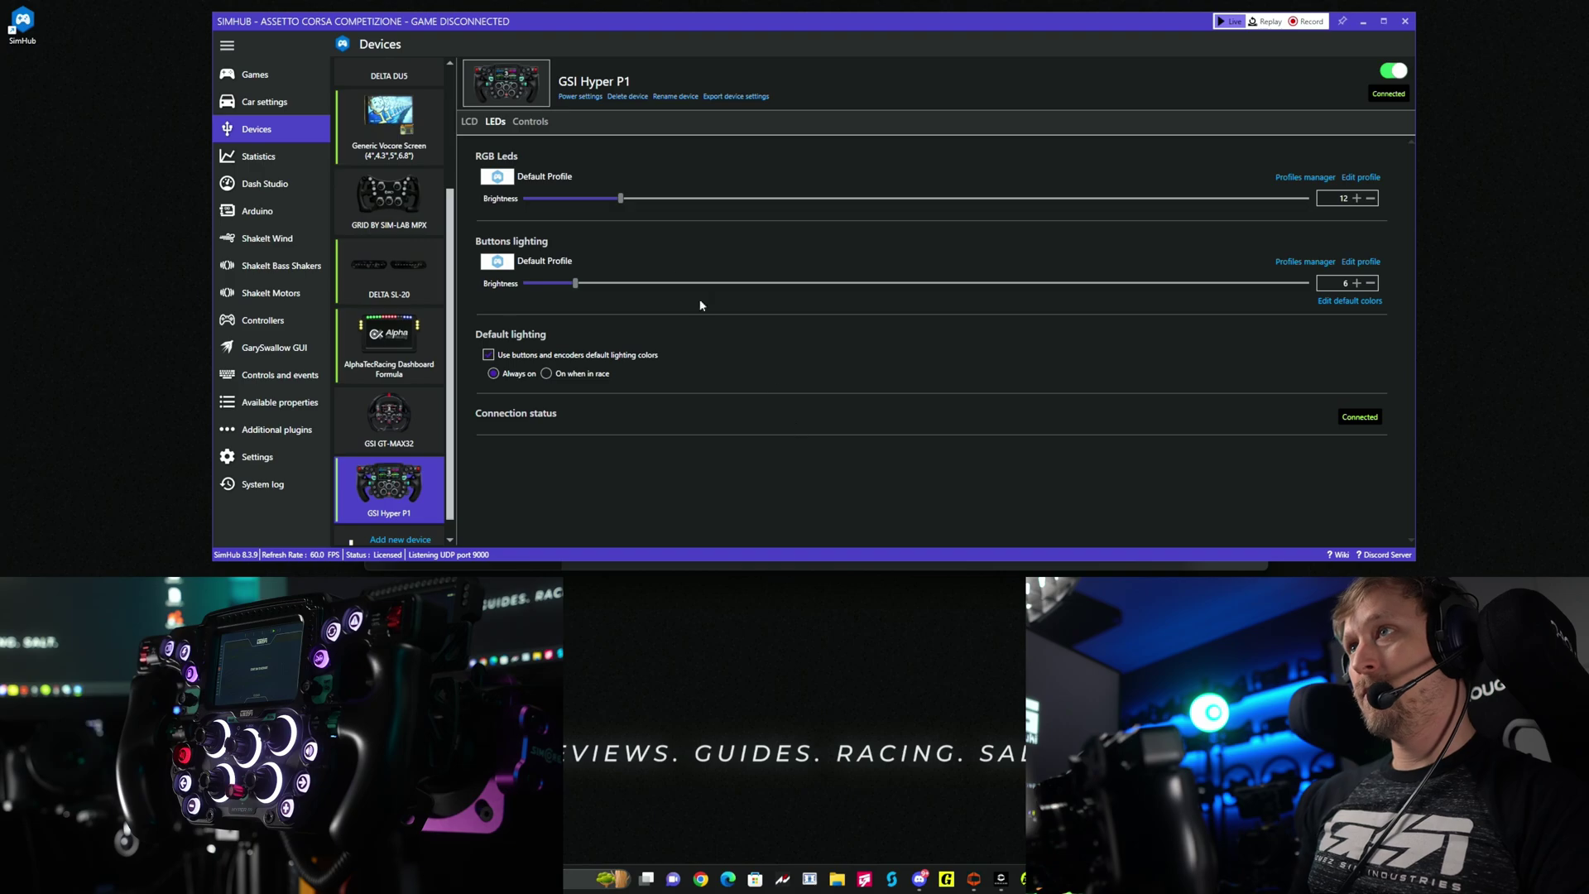
pyautogui.click(1364, 263)
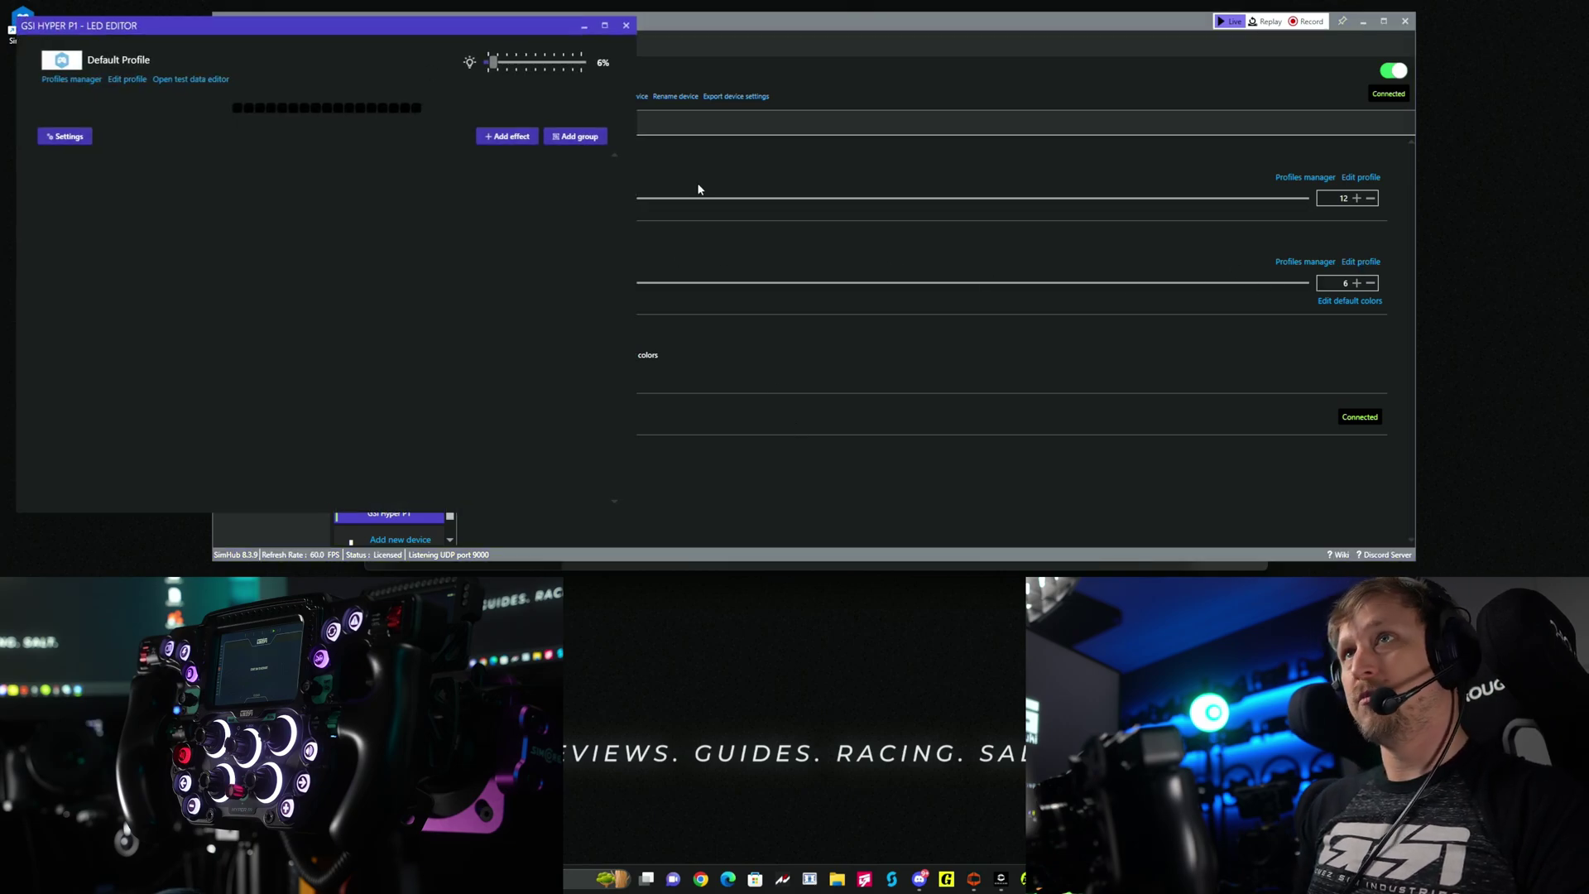
# Step: Add the Speed limiter ON effect from Status leds and expand its settings
pyautogui.moveTo(326, 32); pyautogui.dragTo(845, 107)
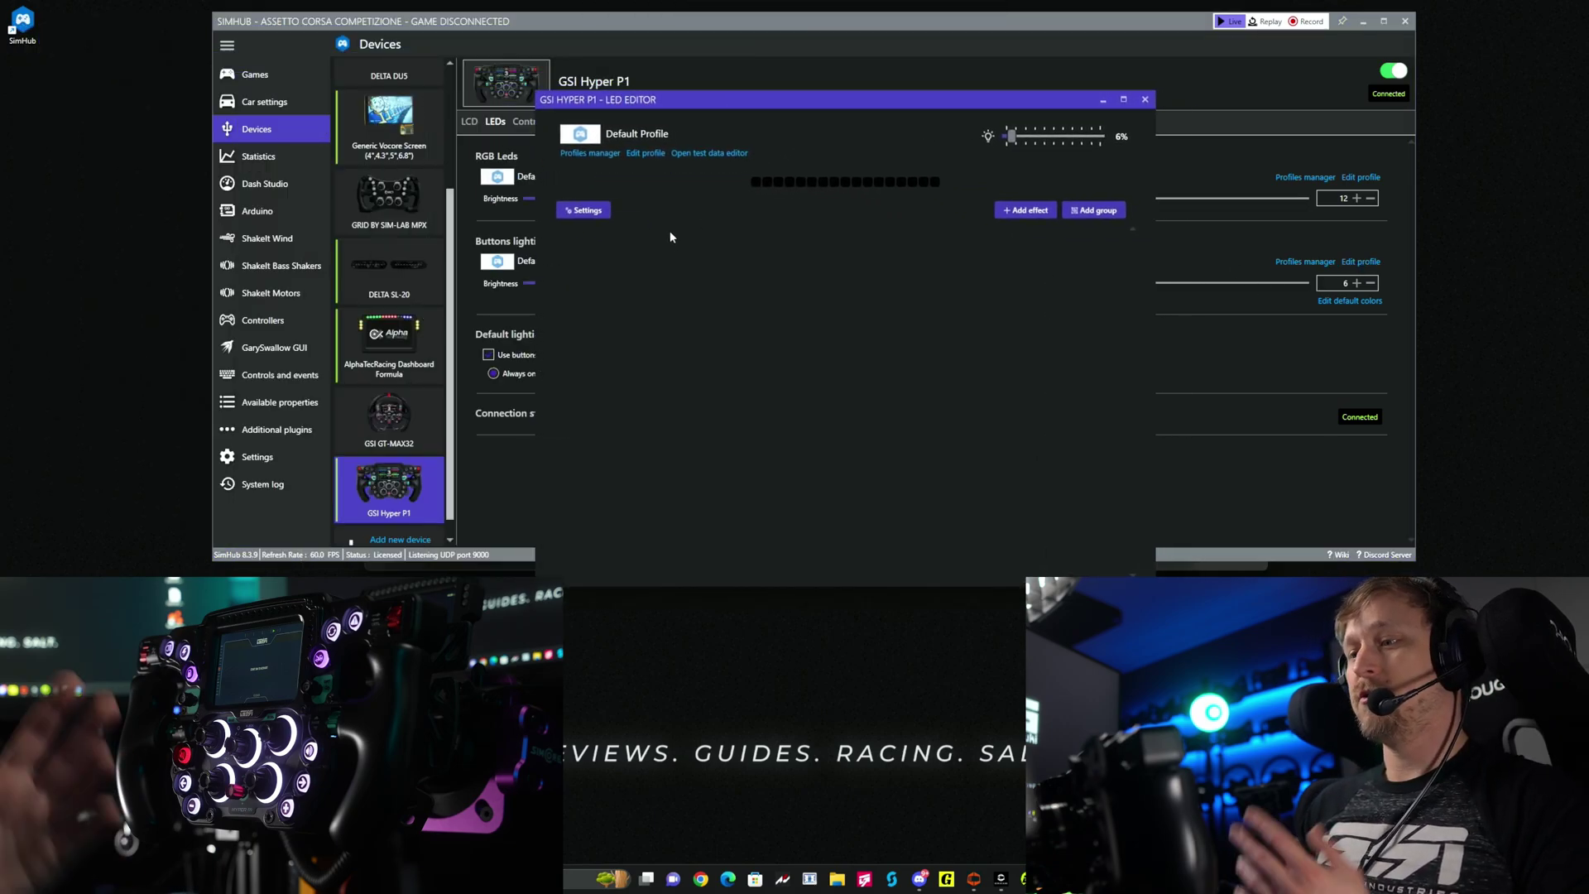
pyautogui.click(1035, 213)
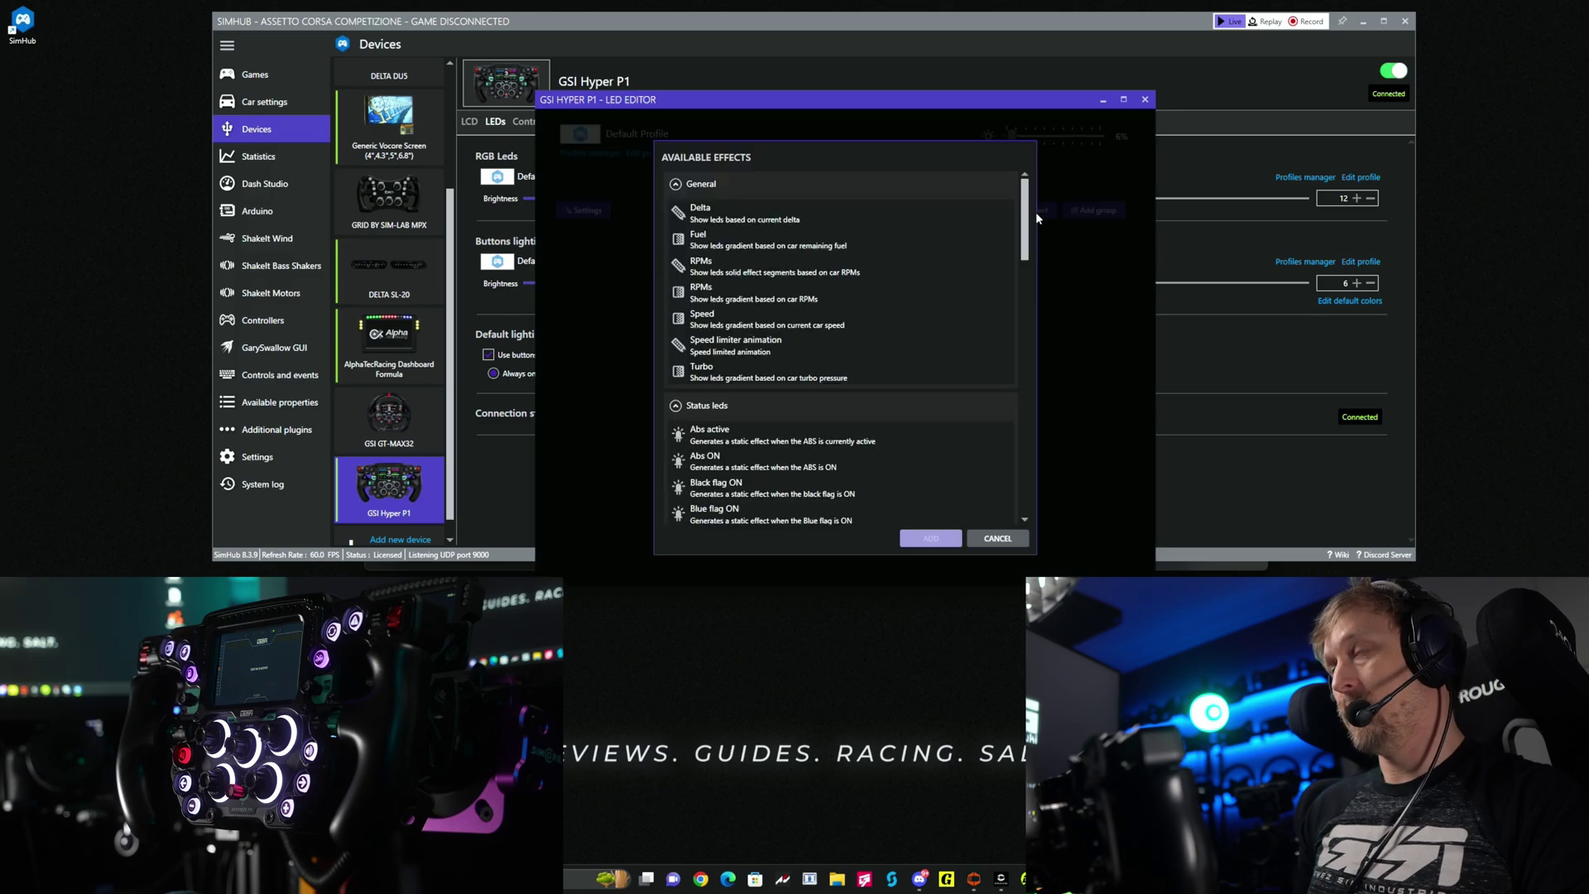
pyautogui.moveTo(1025, 217)
pyautogui.mouseDown()
pyautogui.moveTo(1025, 239)
pyautogui.moveTo(1024, 192)
pyautogui.mouseUp()
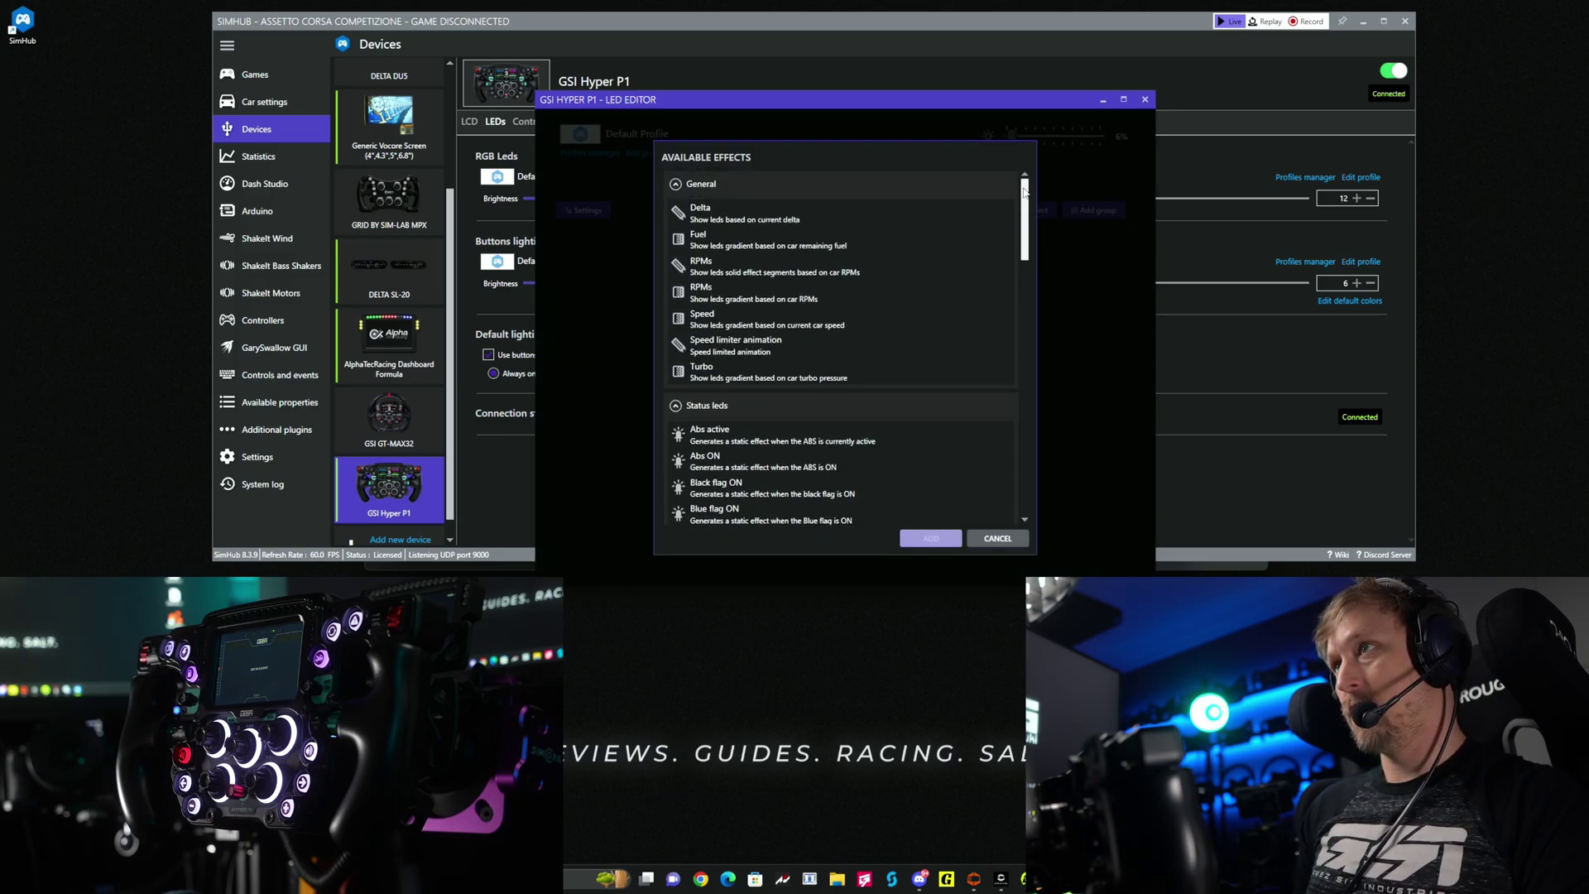
pyautogui.scroll(-7, 762, 372)
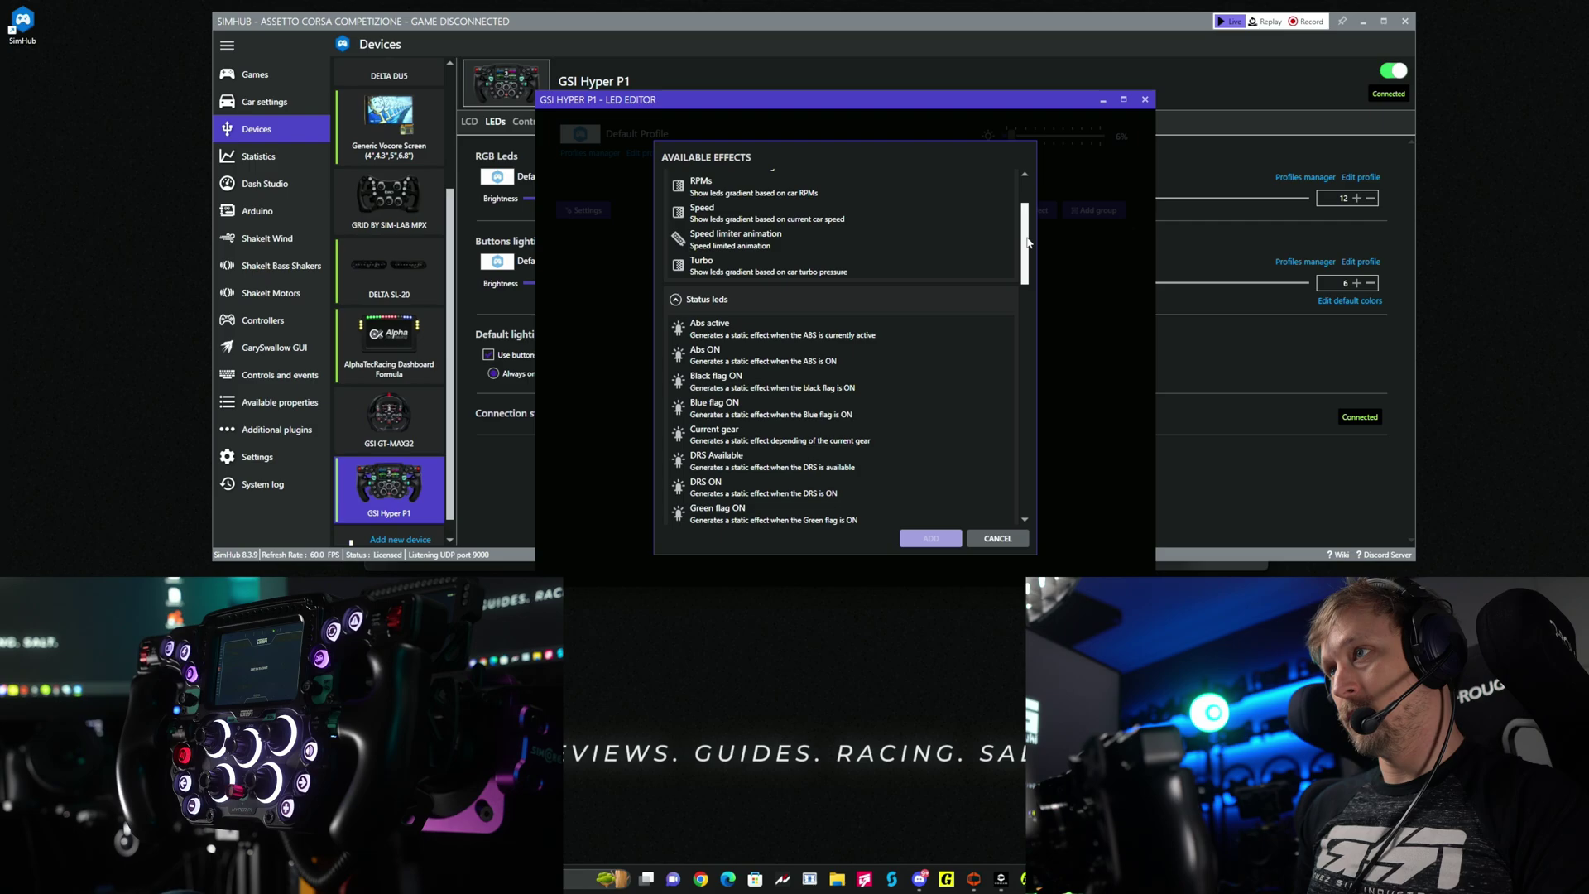
pyautogui.click(761, 410)
pyautogui.doubleClick(769, 408)
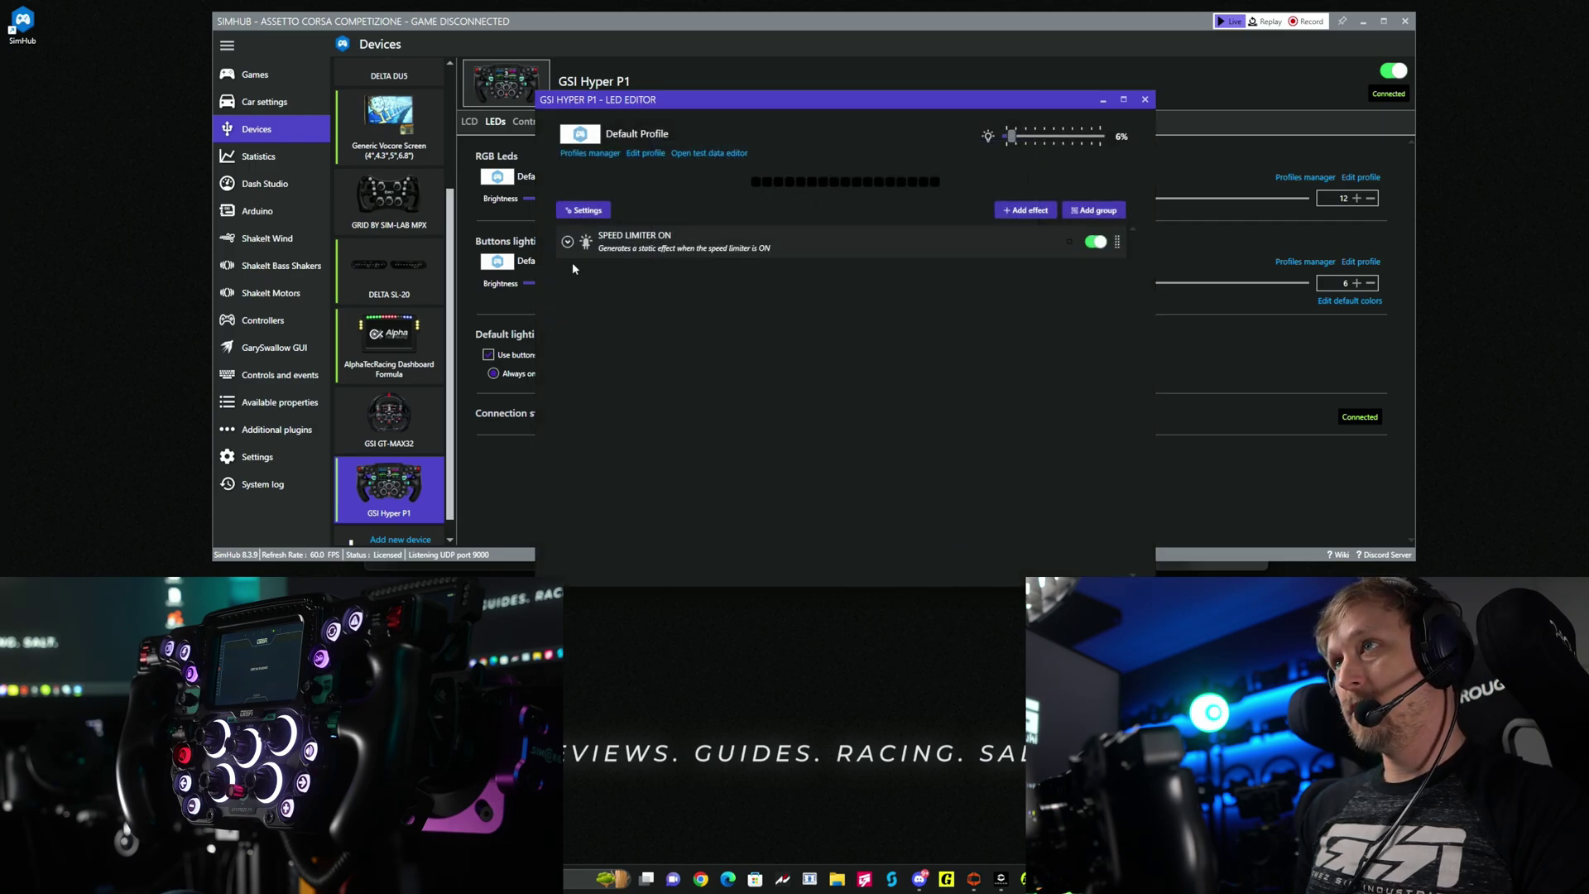
pyautogui.click(567, 242)
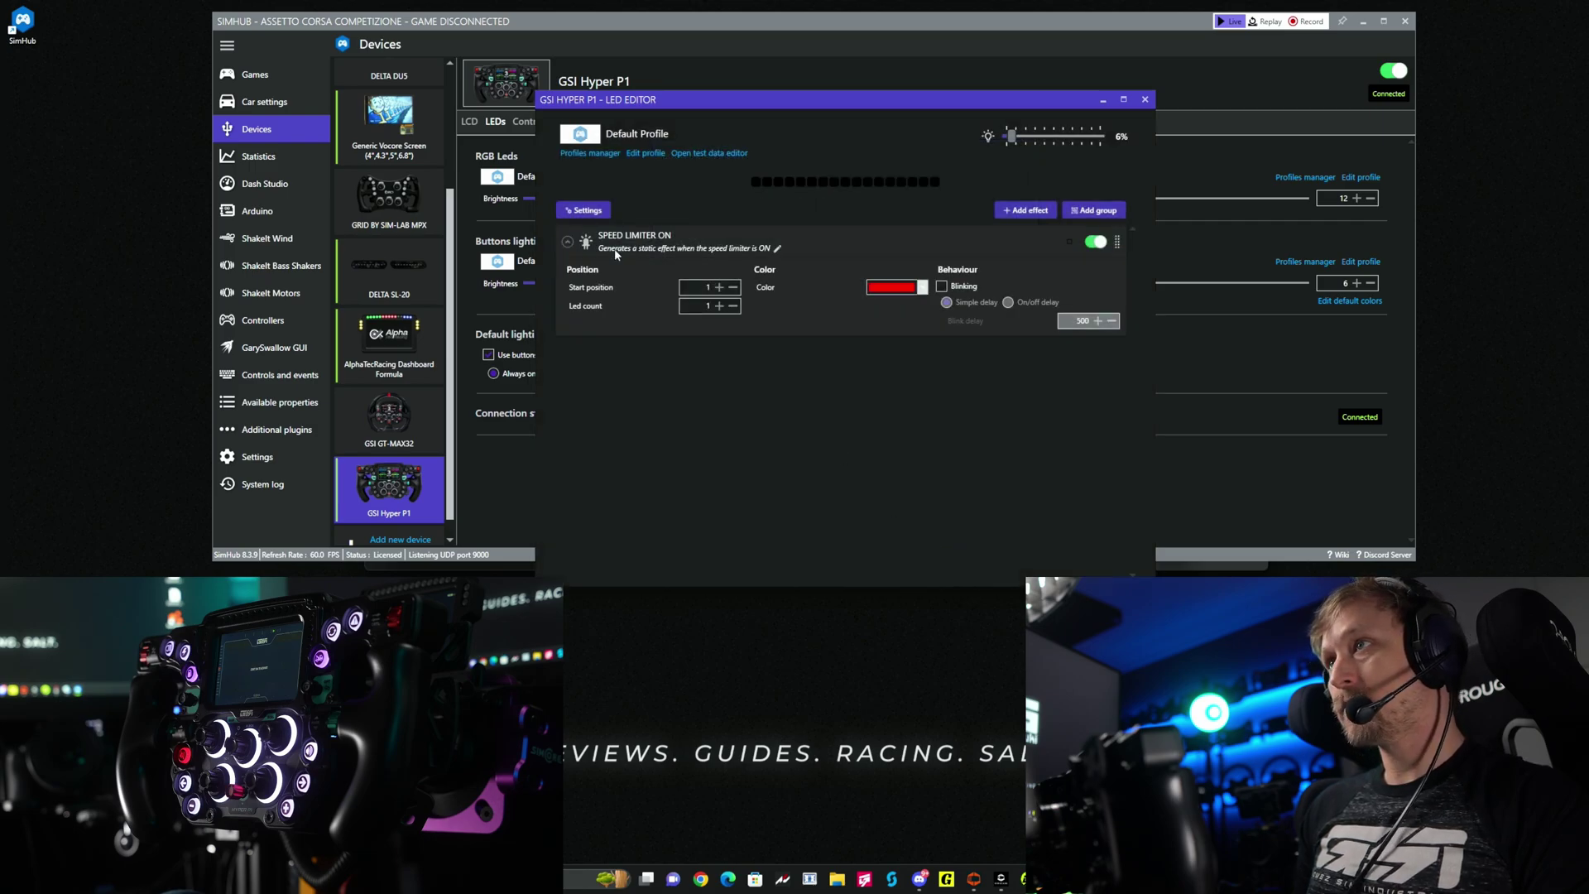
# Step: Simulate Pit limiter ON in the test data and make the speed limiter effect blink
pyautogui.click(707, 154)
pyautogui.moveTo(68, 34); pyautogui.dragTo(405, 107)
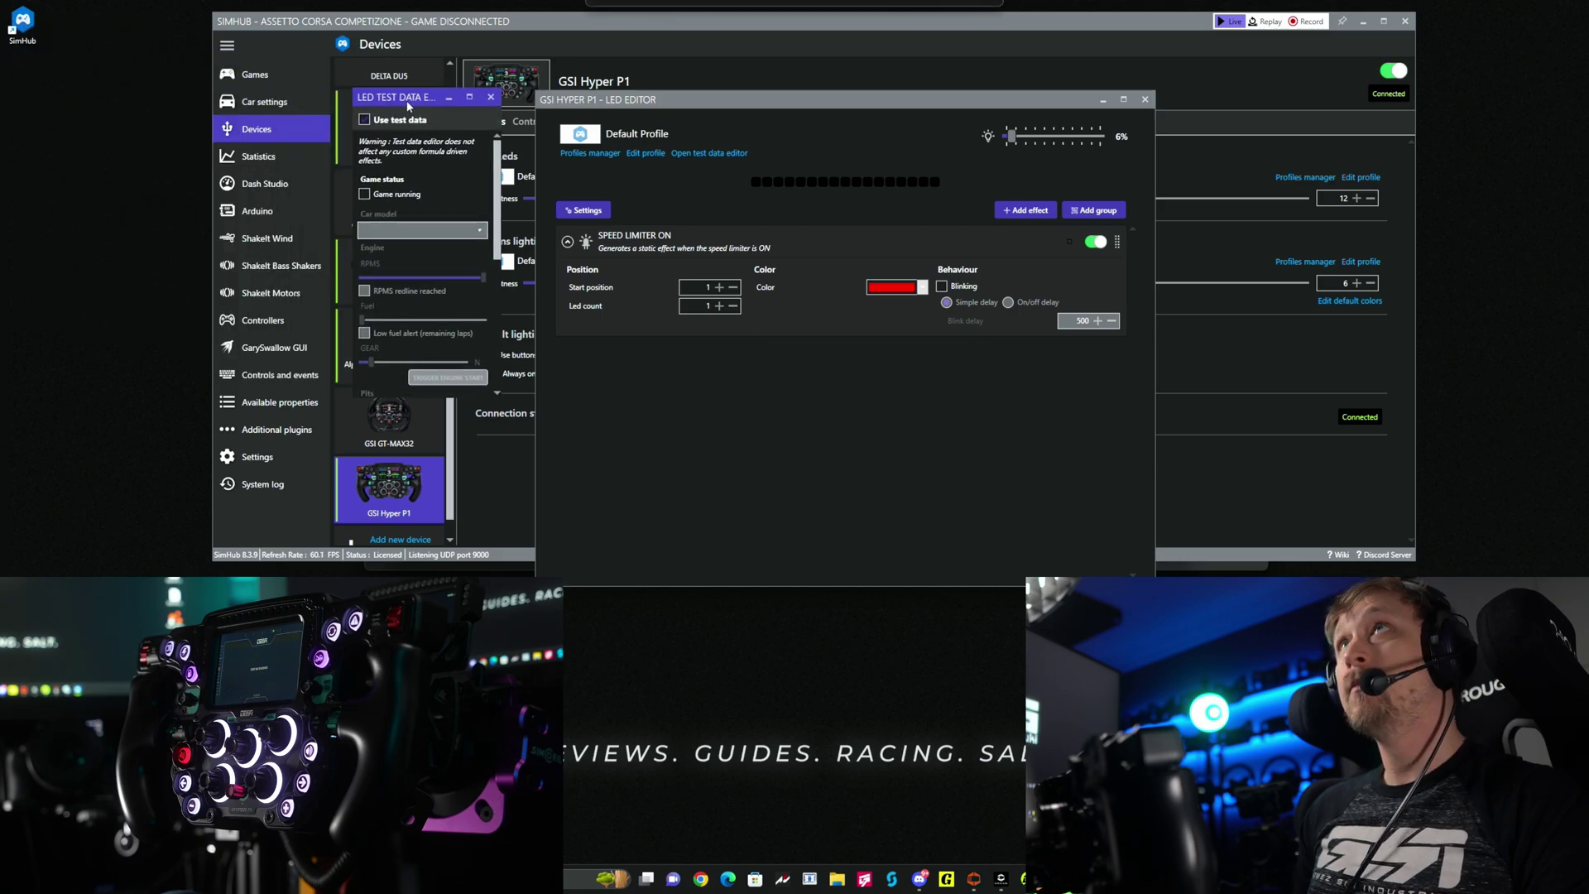
pyautogui.scroll(-4, 394, 265)
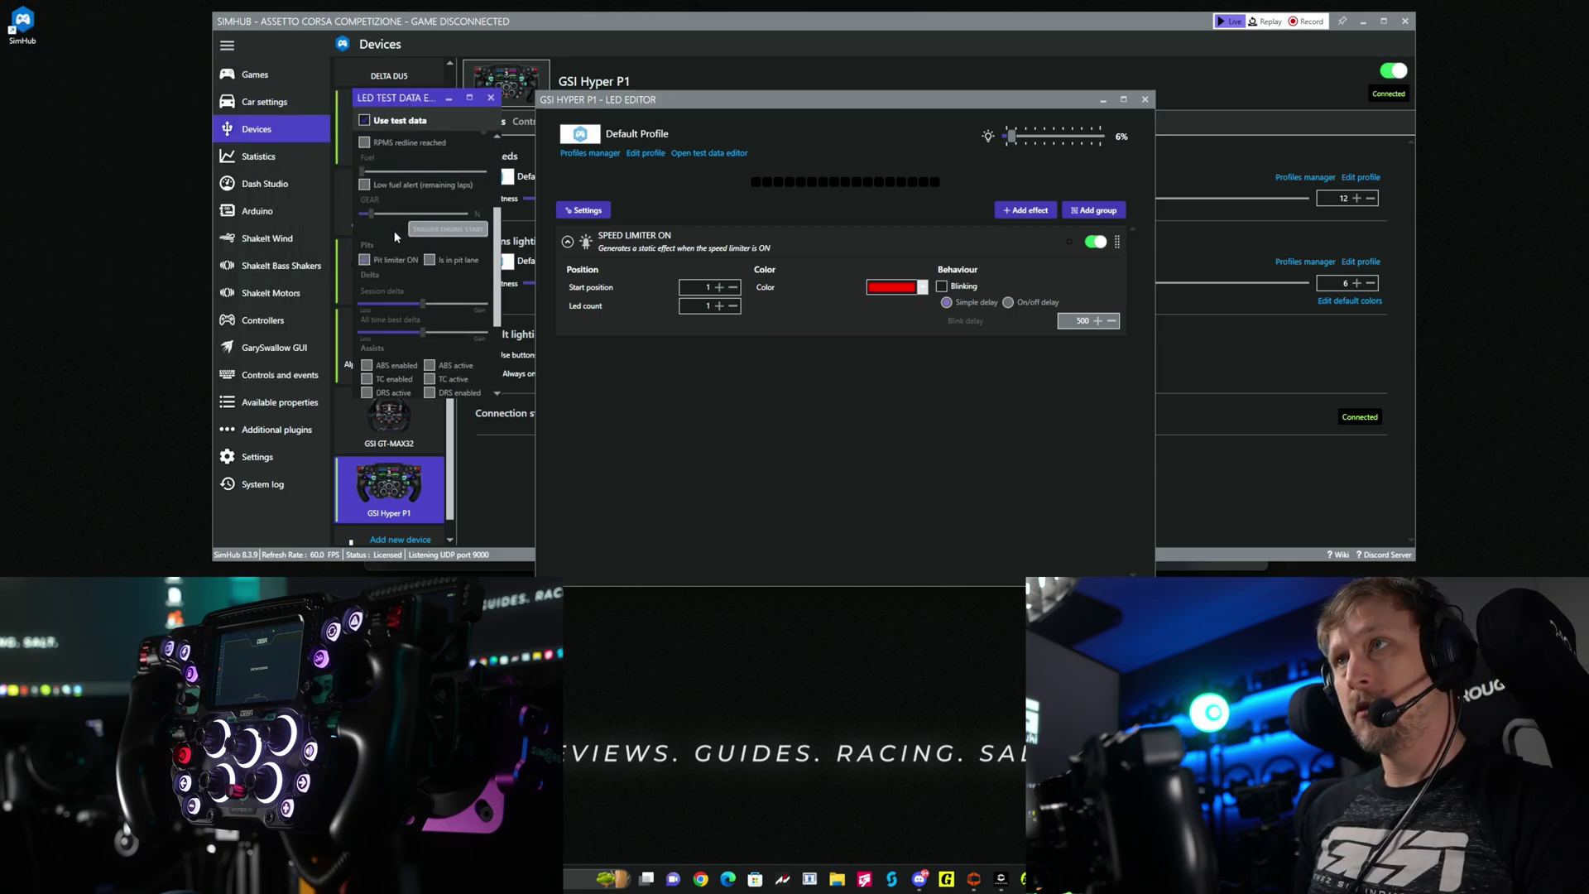
pyautogui.click(387, 260)
pyautogui.scroll(2, 434, 231)
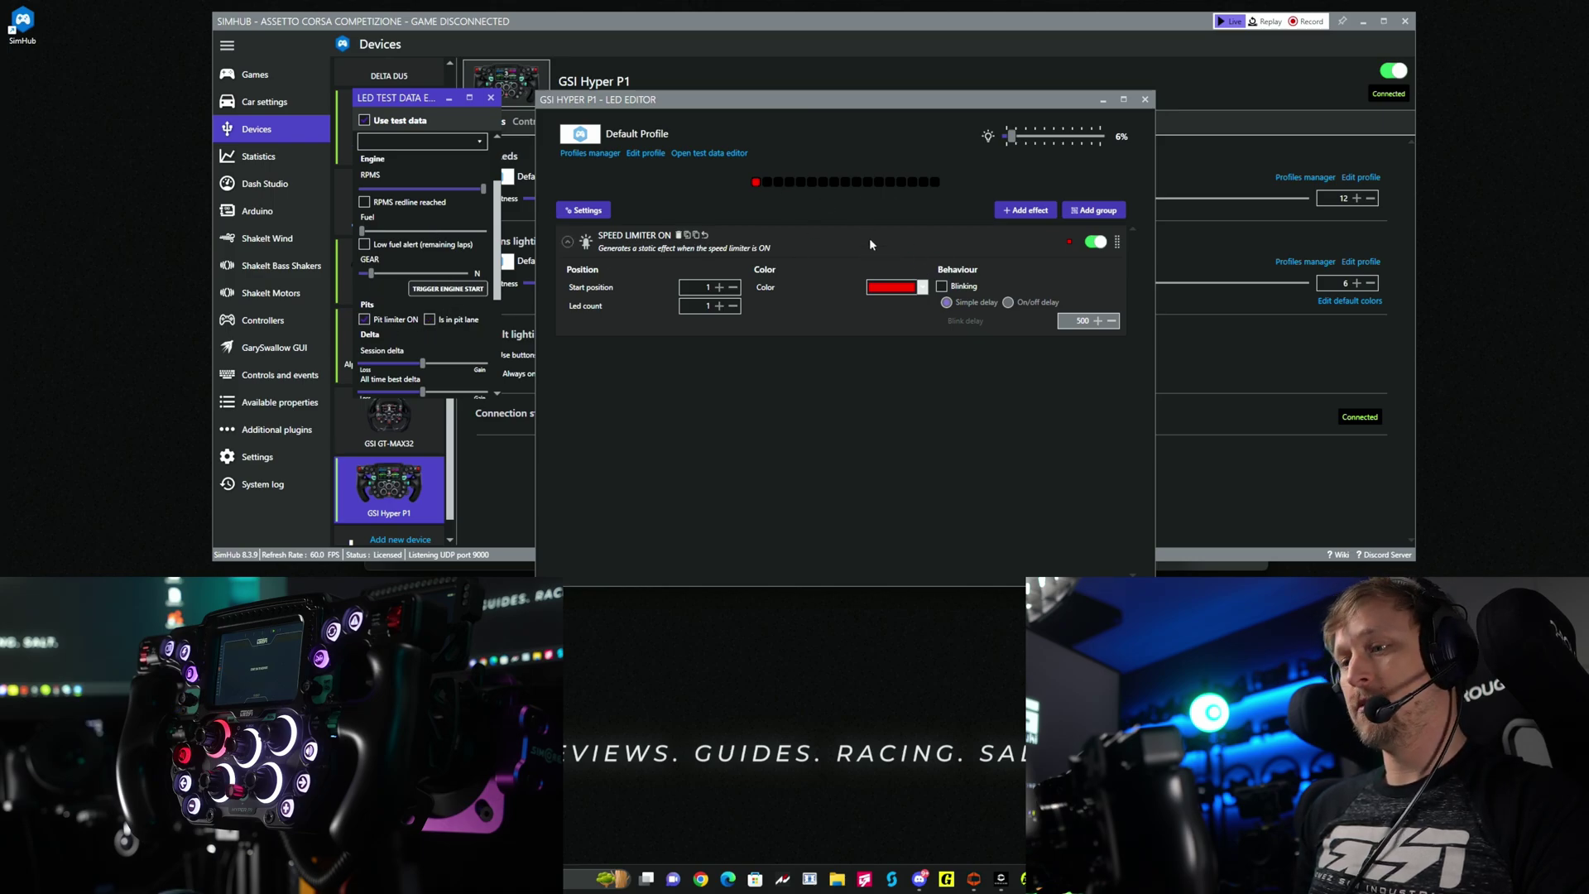
pyautogui.click(940, 286)
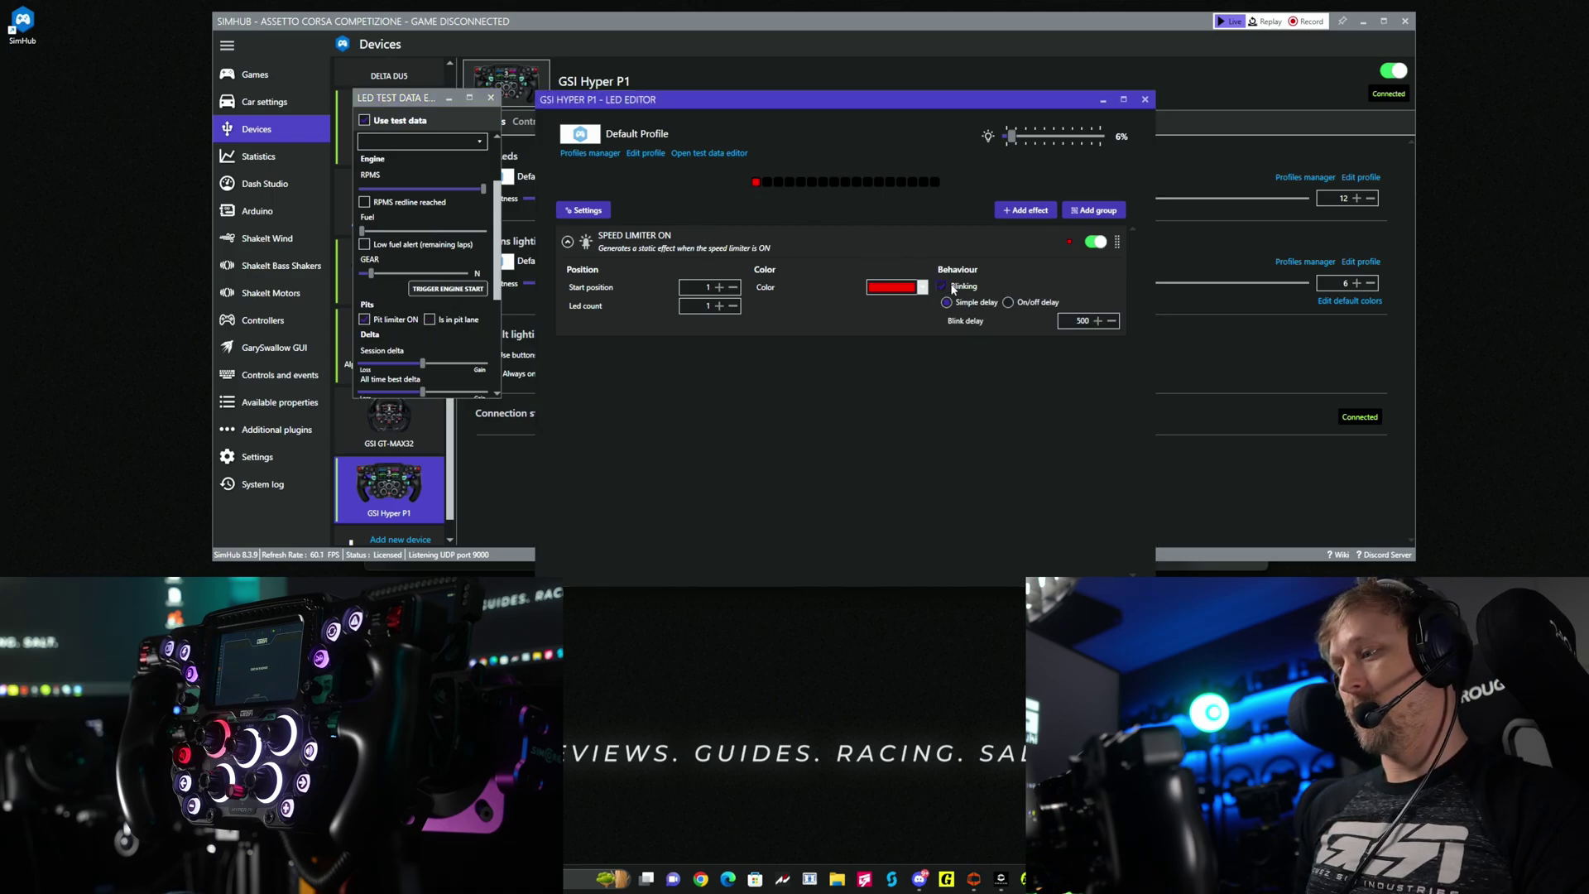
# Step: Raise the effect's start position to 12 and close the LED editor windows
pyautogui.click(719, 287)
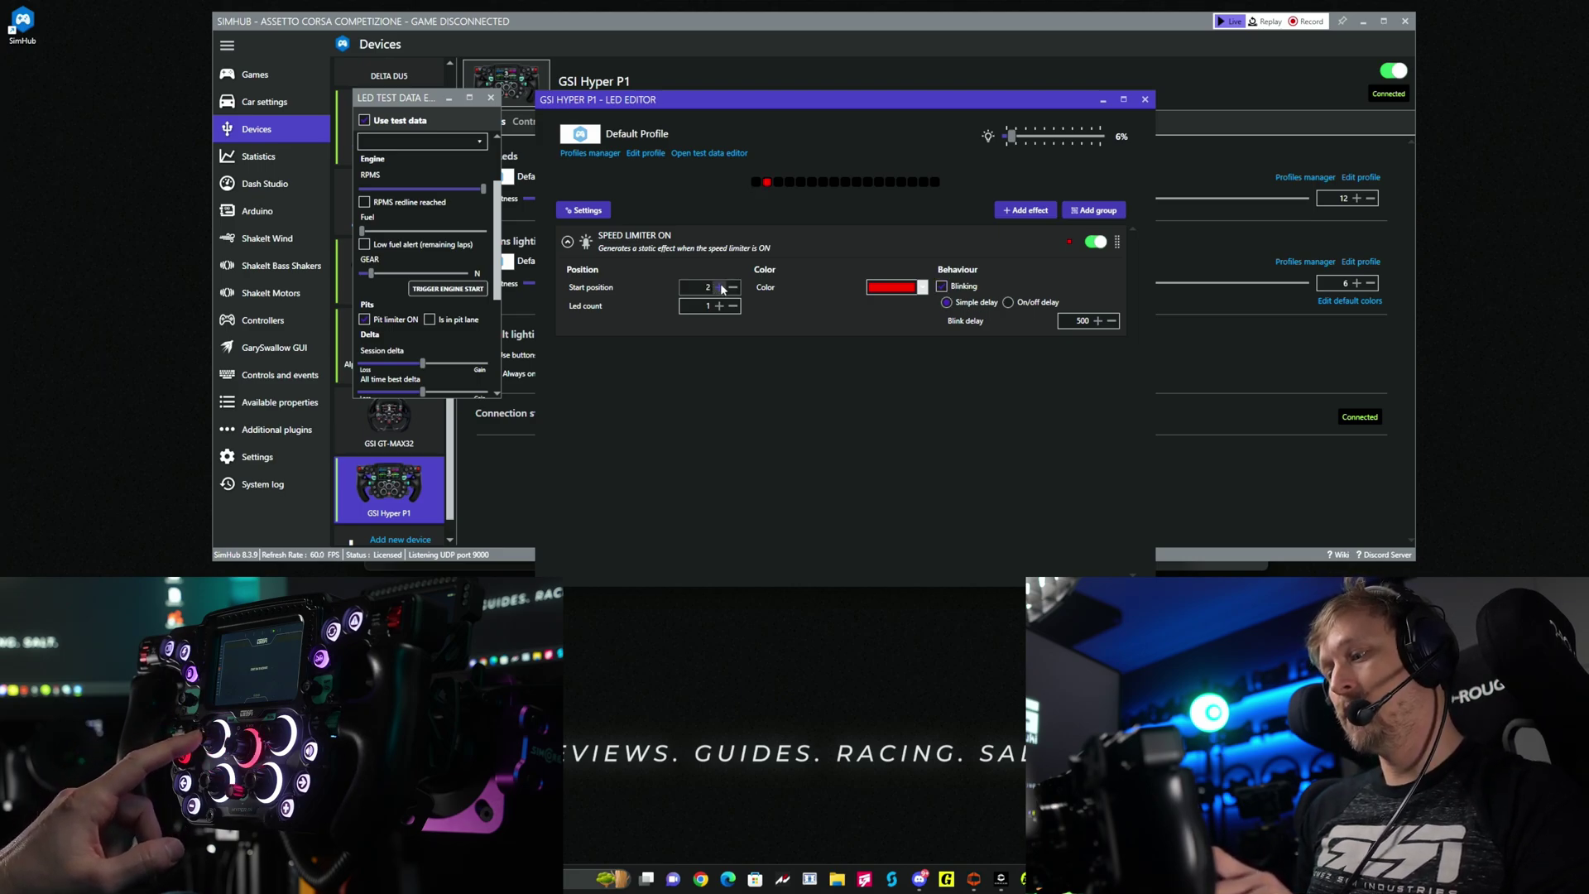
pyautogui.click(719, 287)
pyautogui.click(719, 287)
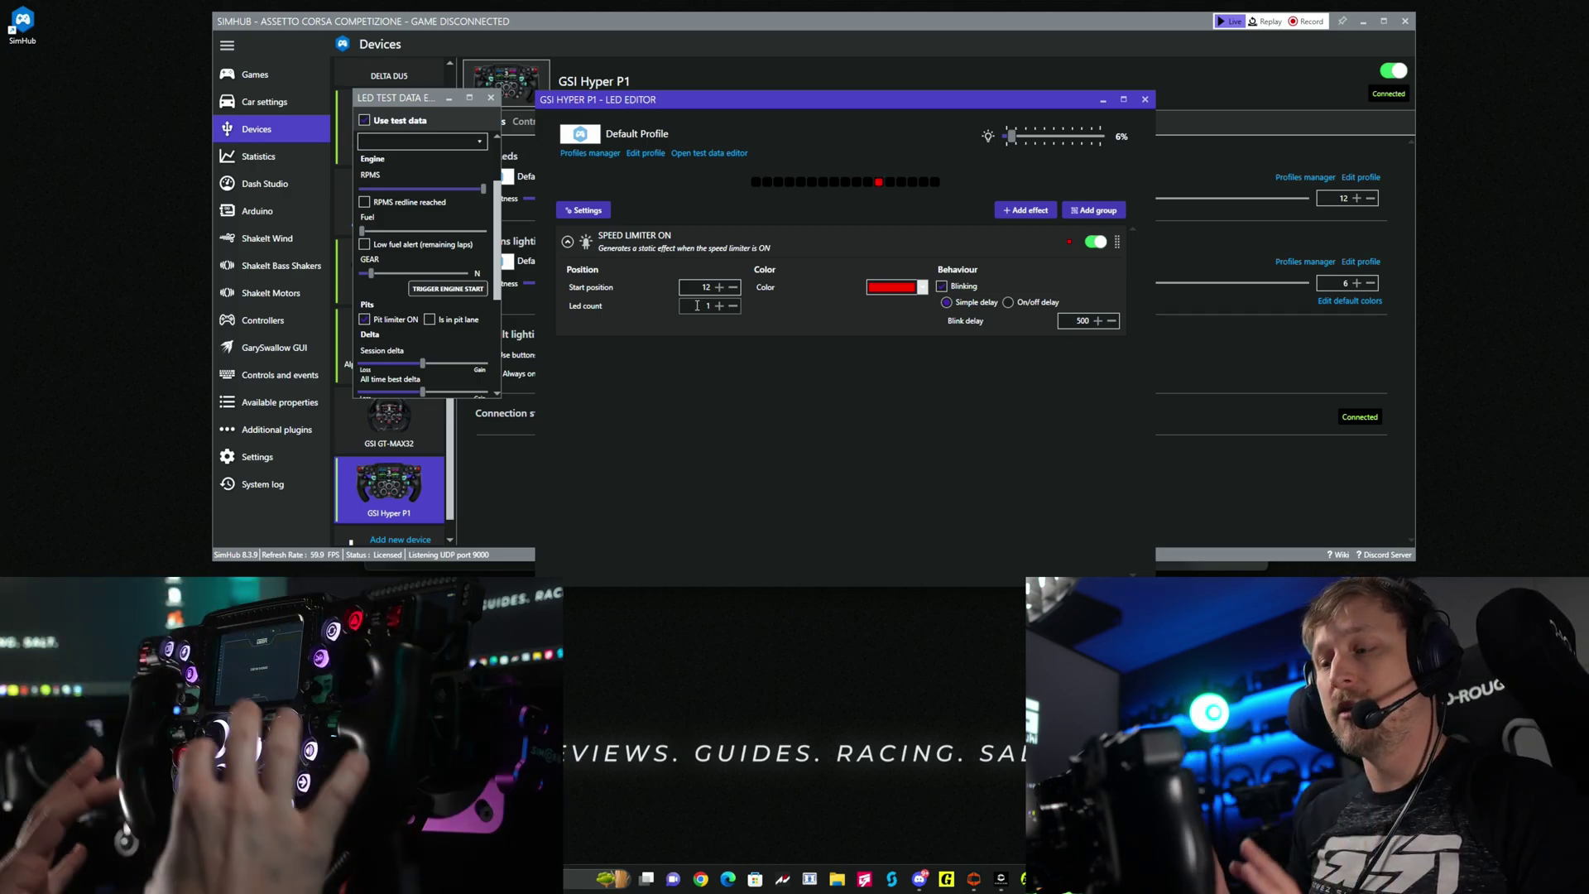
pyautogui.click(719, 287)
pyautogui.click(732, 287)
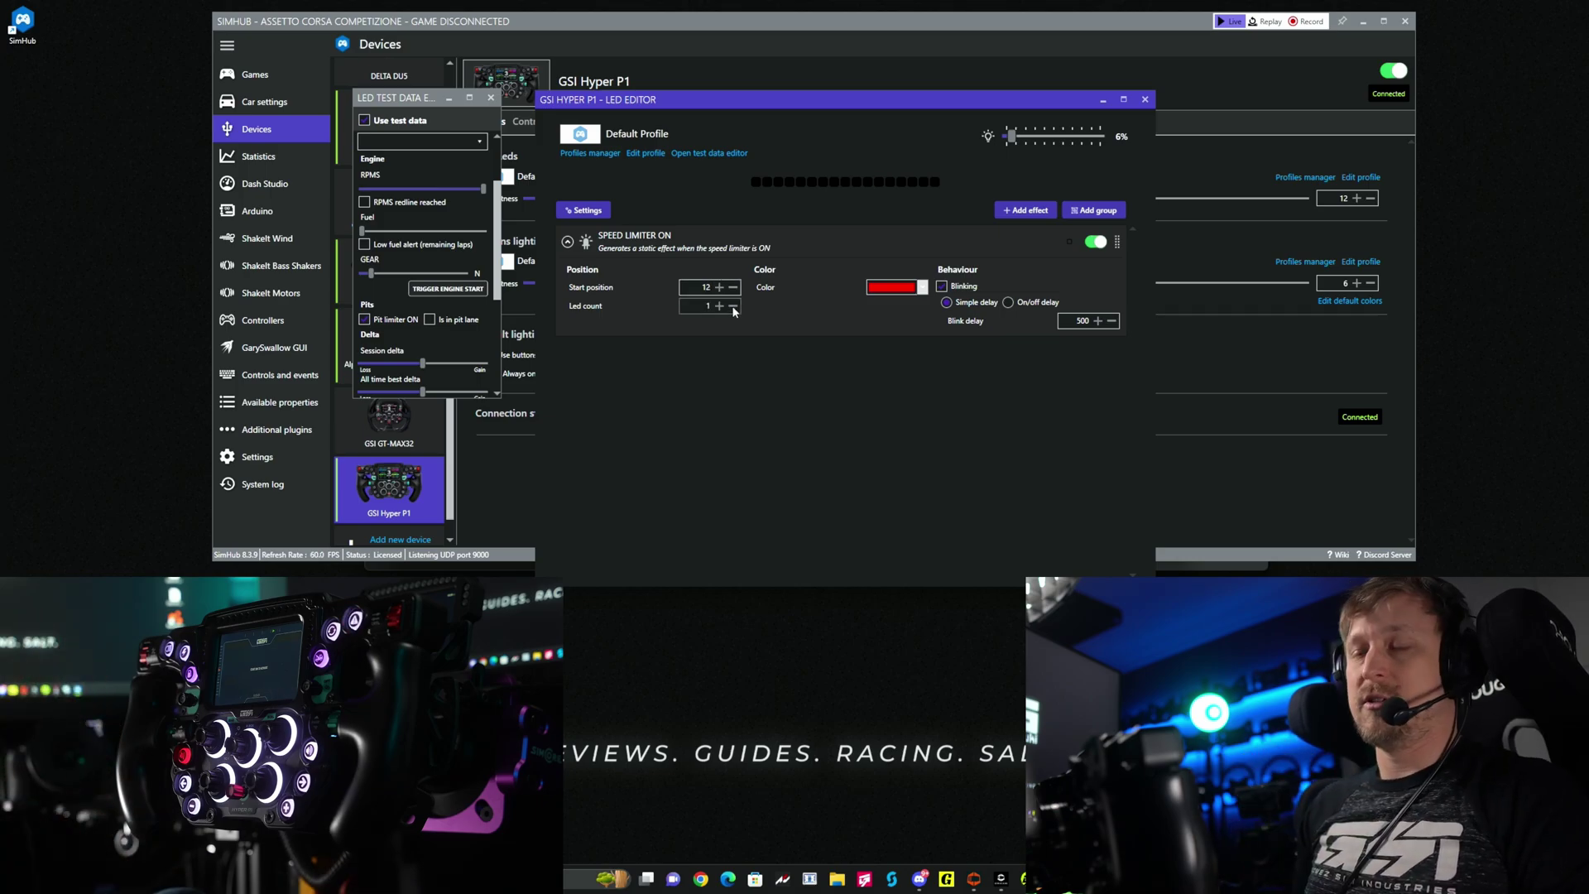
pyautogui.press('Escape')
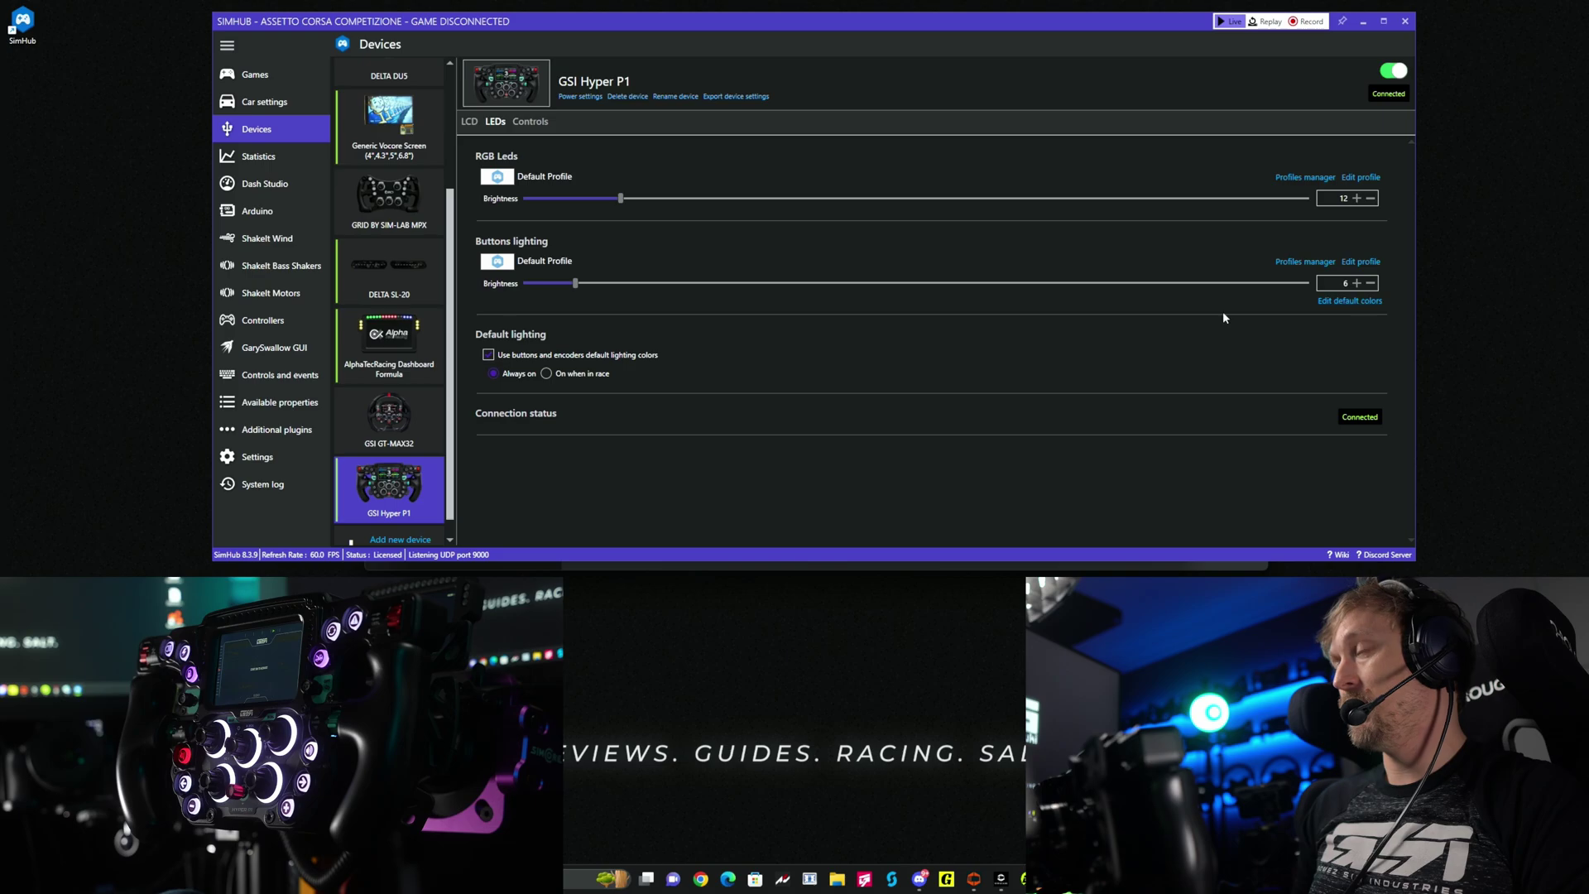
# Step: Keep default lighting colours enabled, set button lights to Always on, then show Controls
pyautogui.click(502, 355)
pyautogui.click(510, 353)
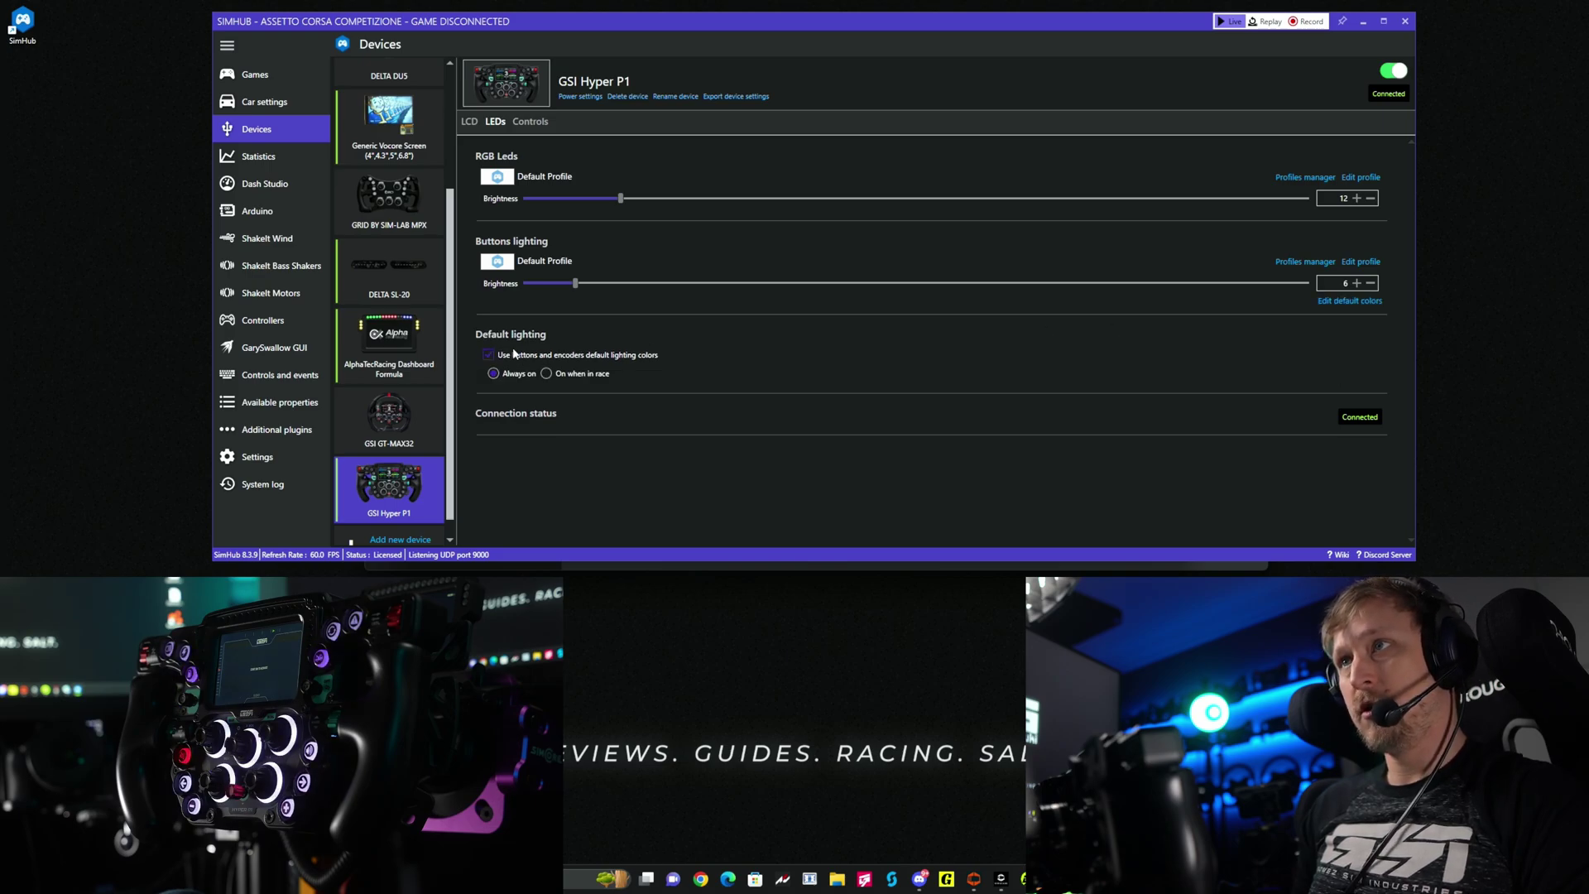
pyautogui.click(565, 374)
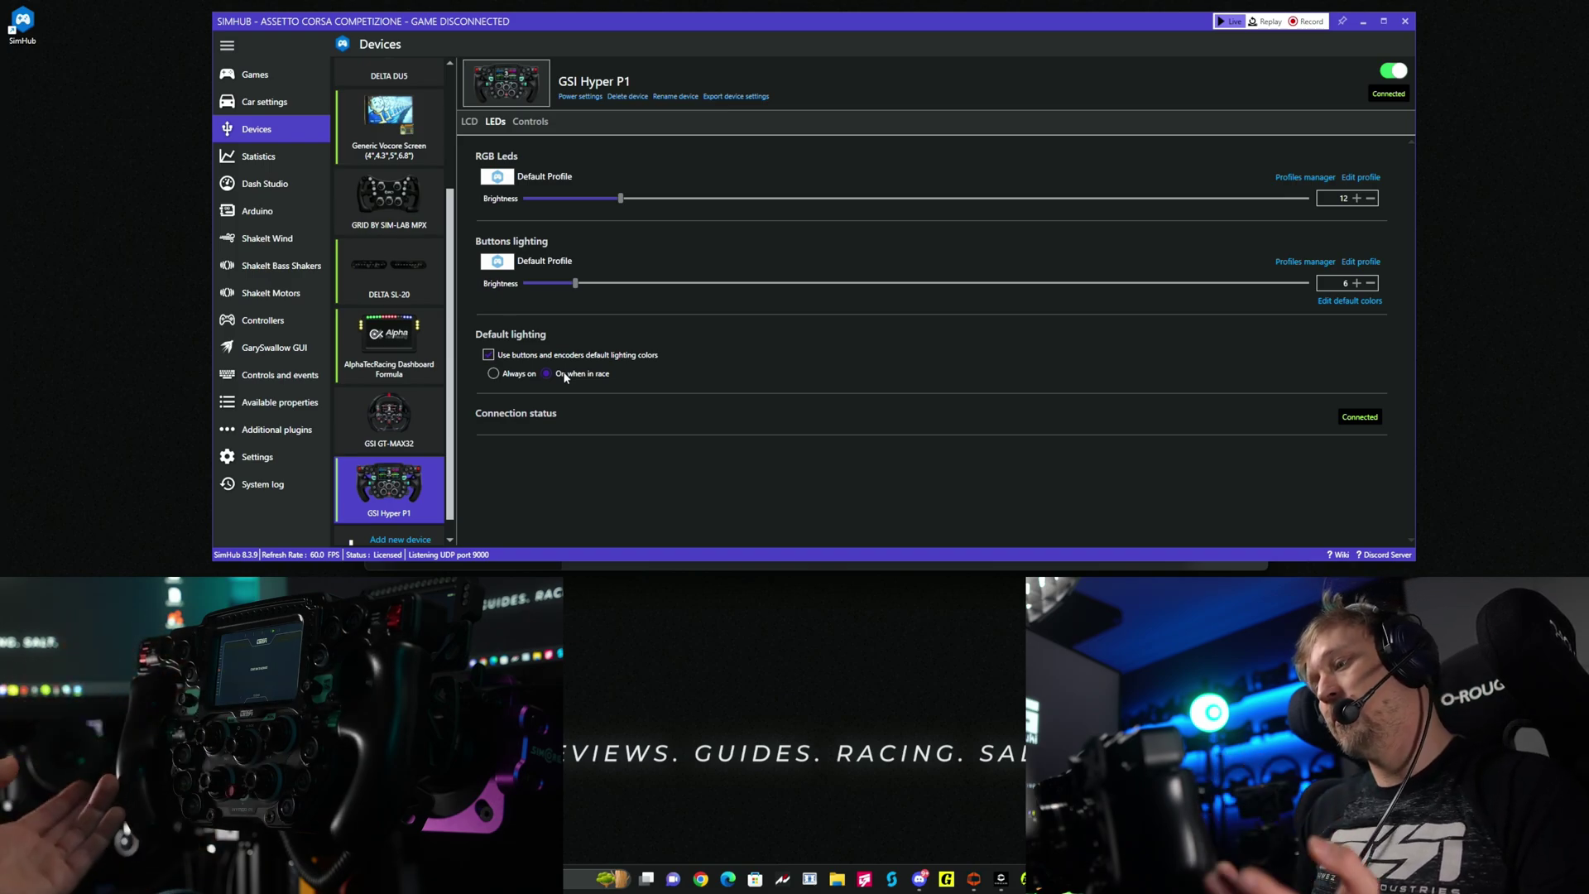
pyautogui.click(515, 375)
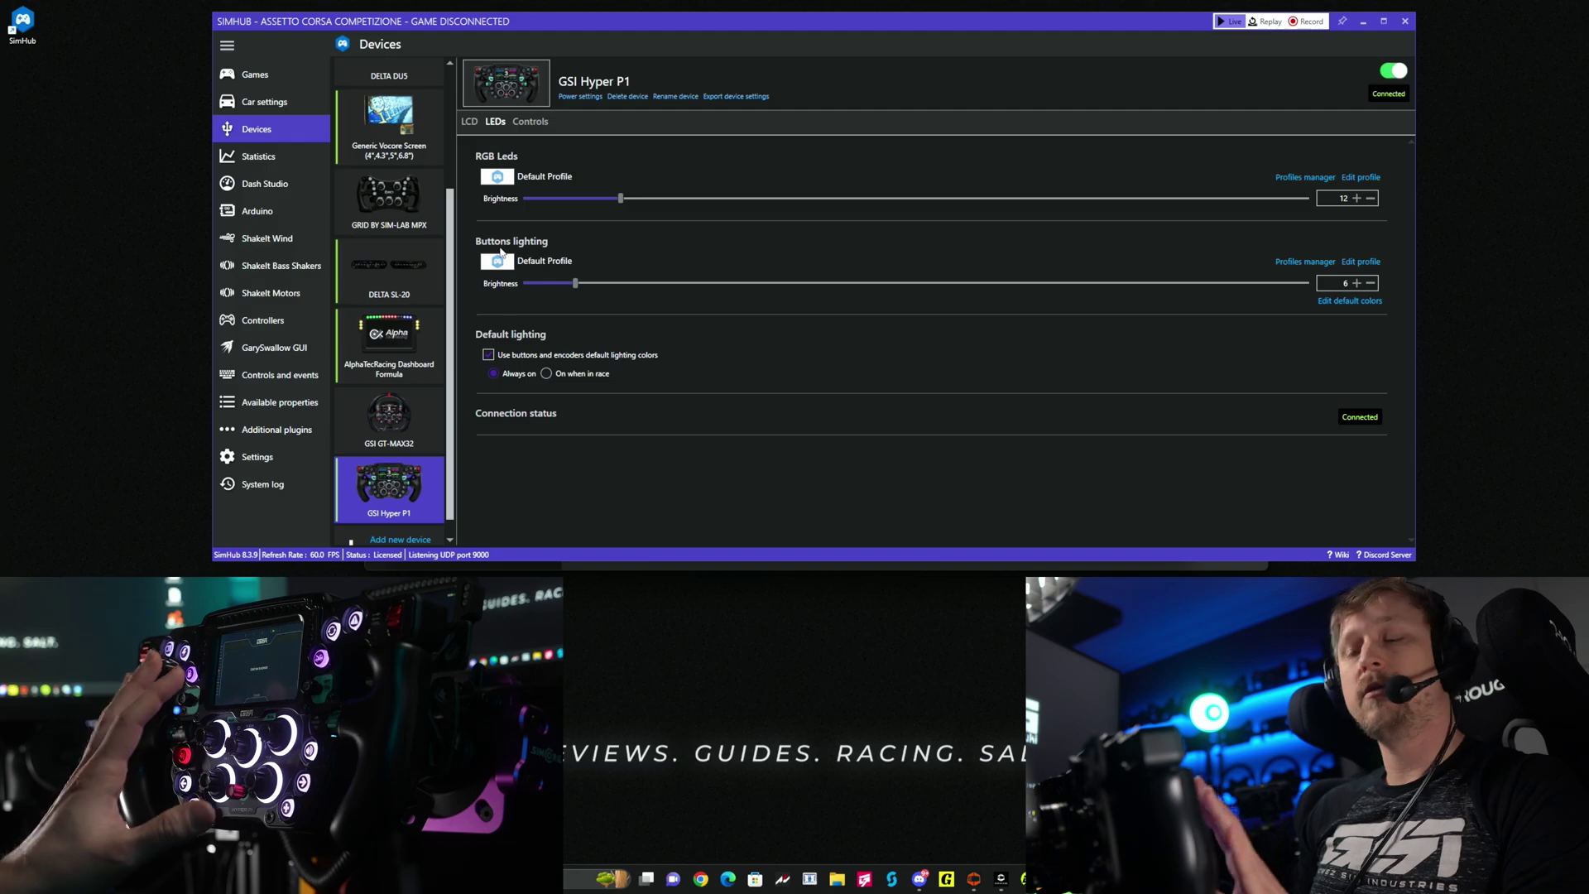
pyautogui.click(530, 123)
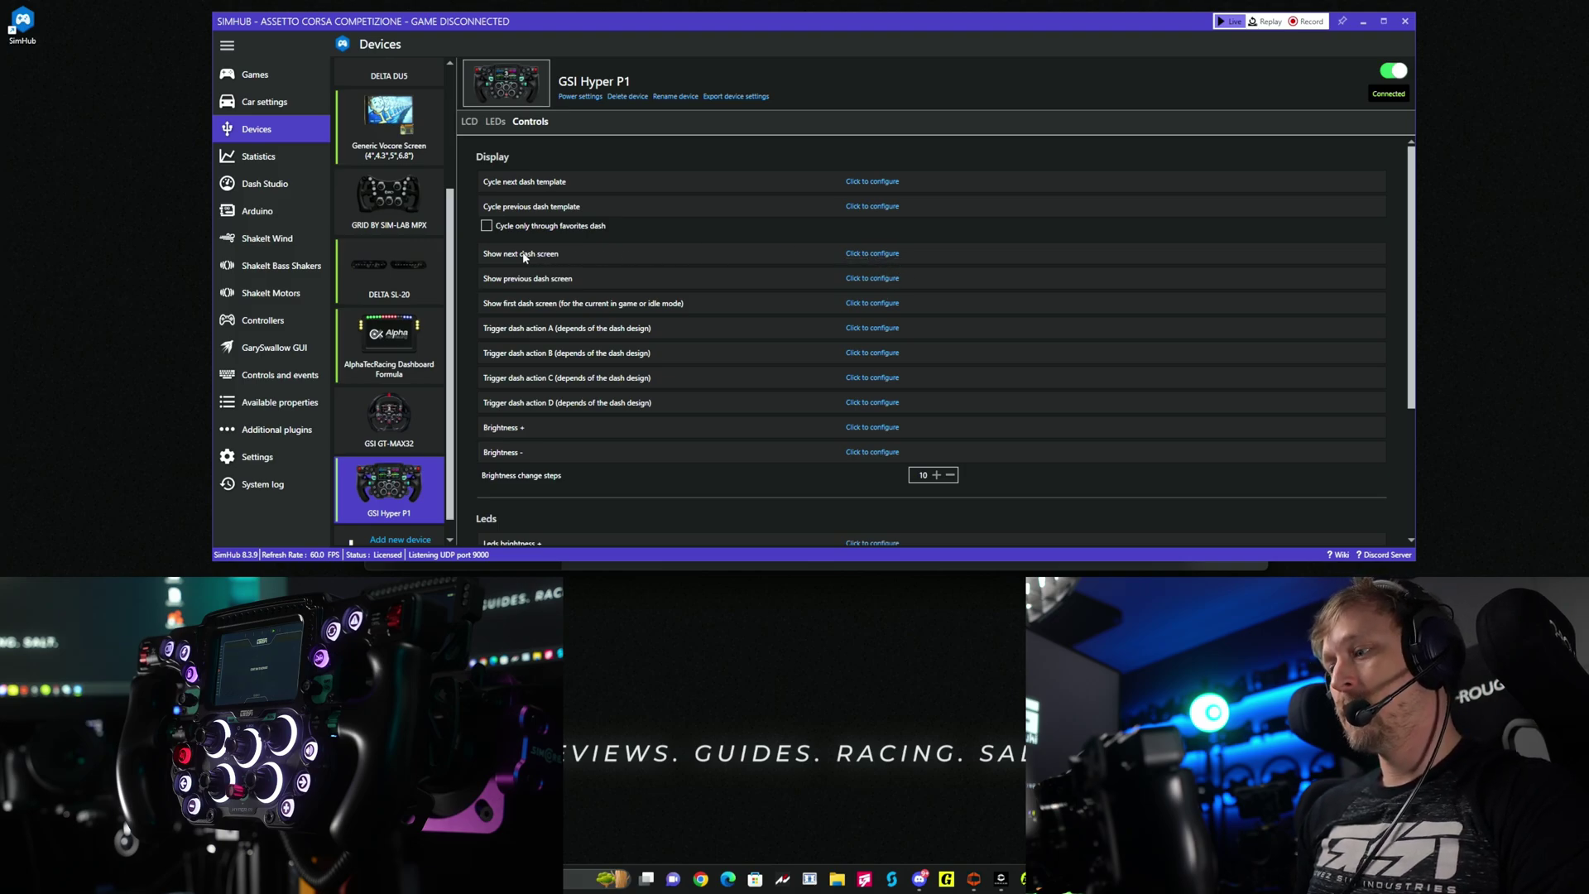
# Step: Bind Show next dash screen to button B57 and Show previous dash screen to B56
pyautogui.click(867, 254)
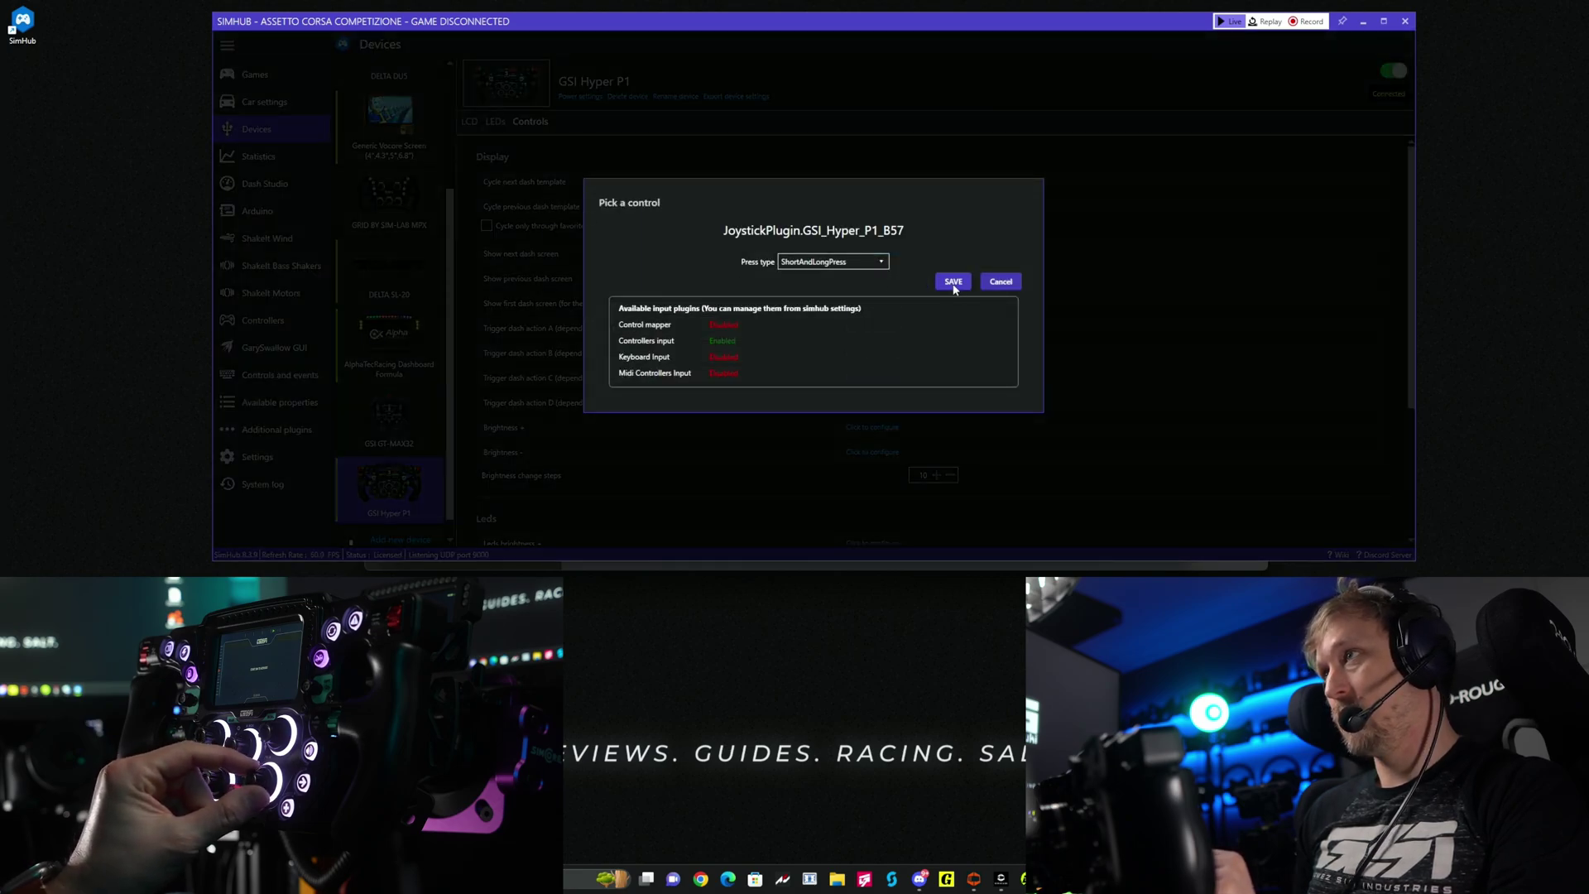
pyautogui.click(953, 281)
pyautogui.click(873, 278)
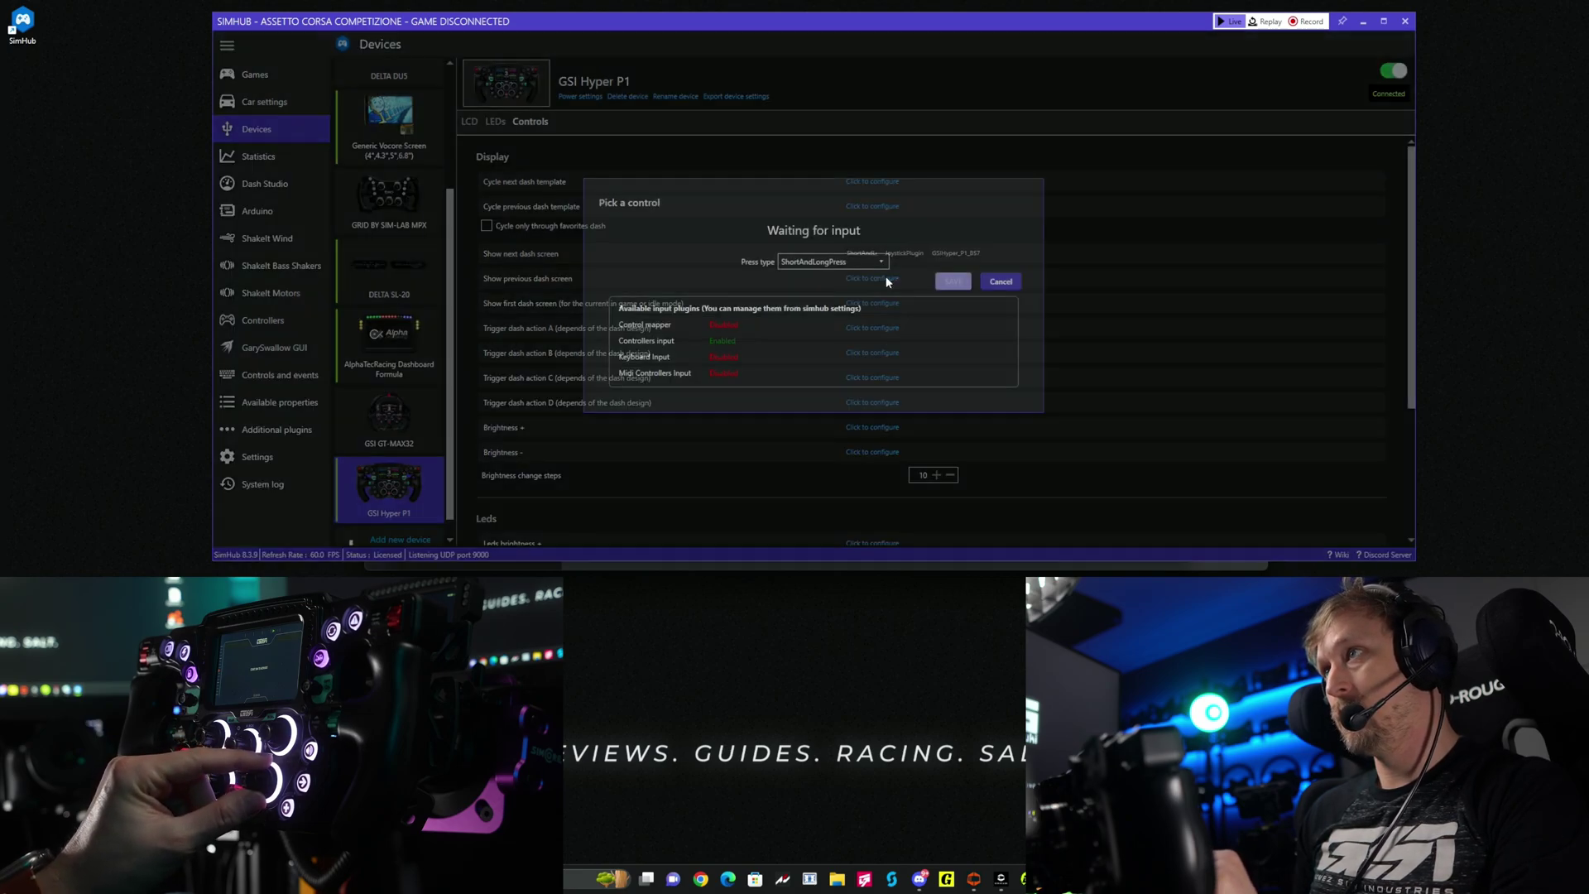
pyautogui.click(952, 282)
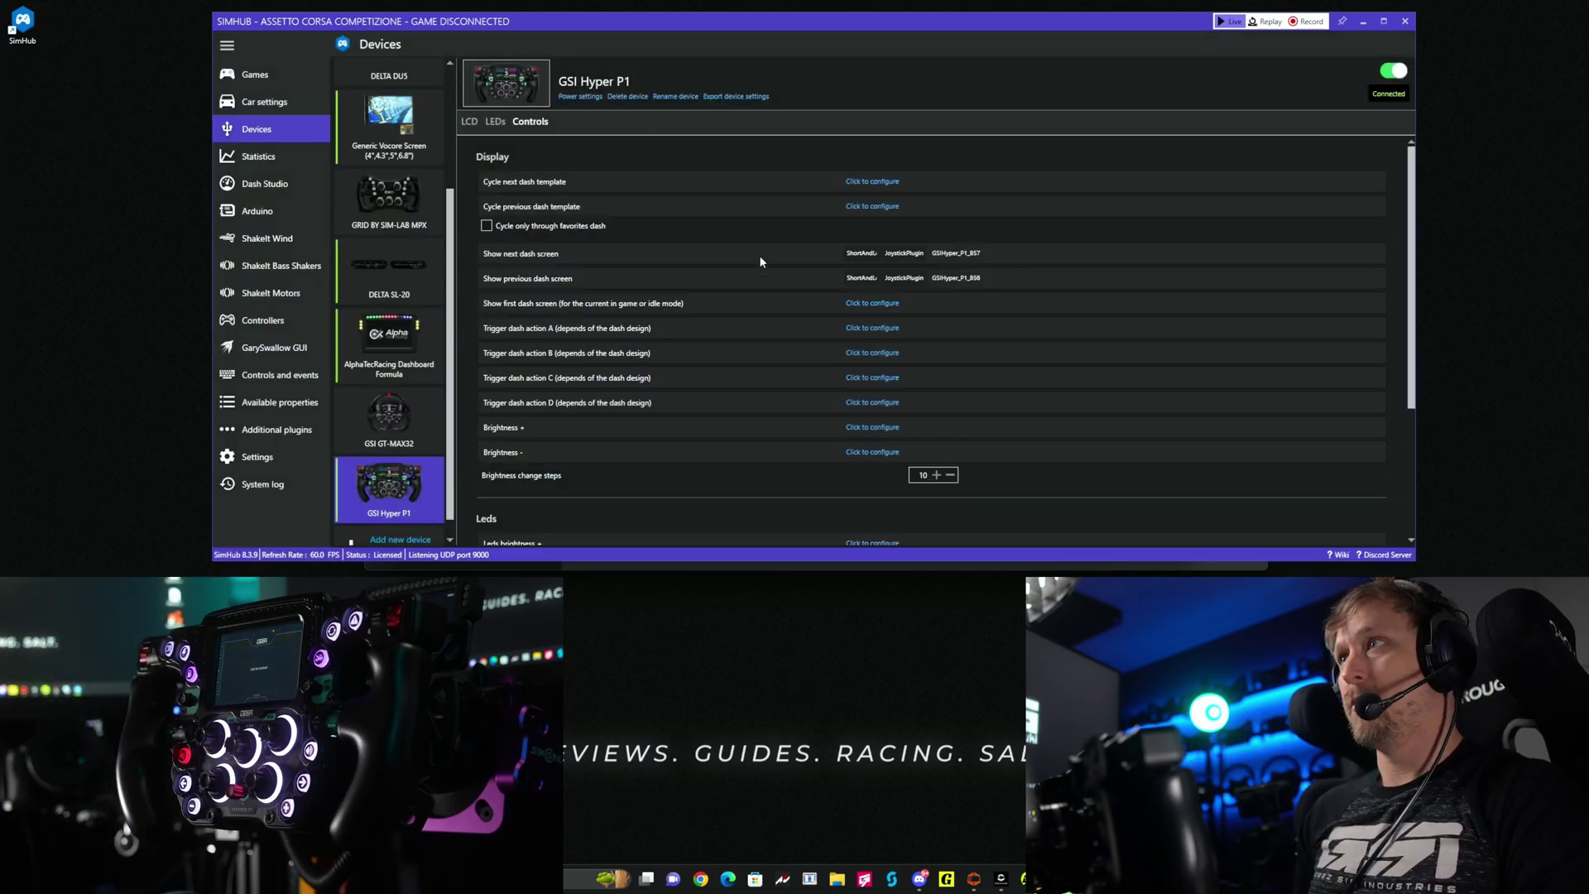
# Step: Replace the GSI Hyper P1 device with the GSI Hyper P1 Advanced variant
pyautogui.click(469, 125)
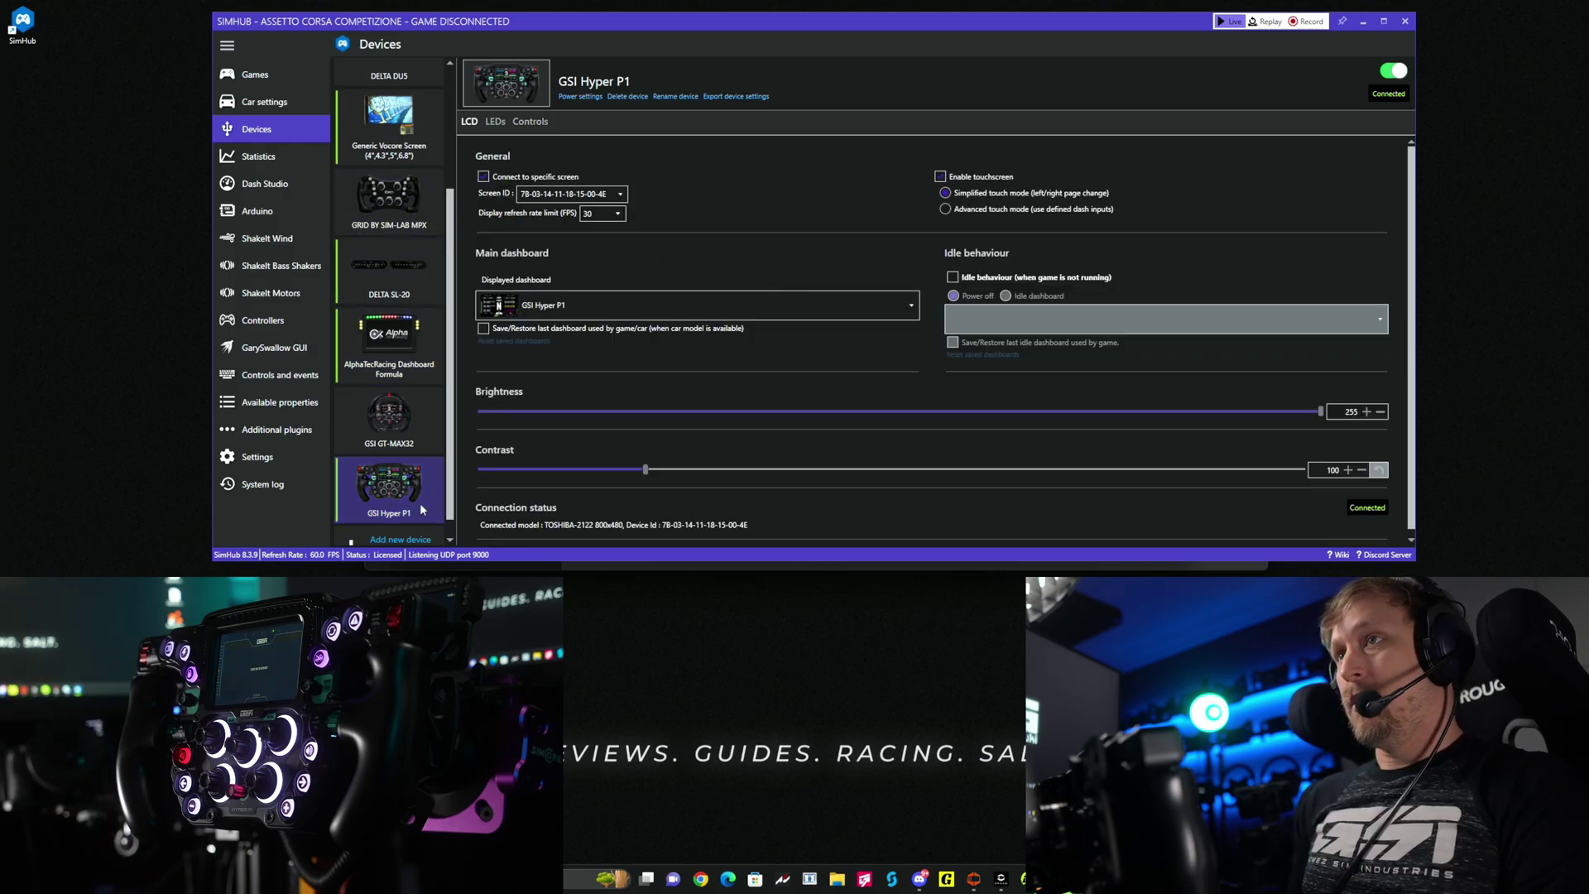
pyautogui.click(627, 97)
pyautogui.click(838, 476)
pyautogui.click(394, 517)
pyautogui.doubleClick(935, 372)
pyautogui.click(965, 299)
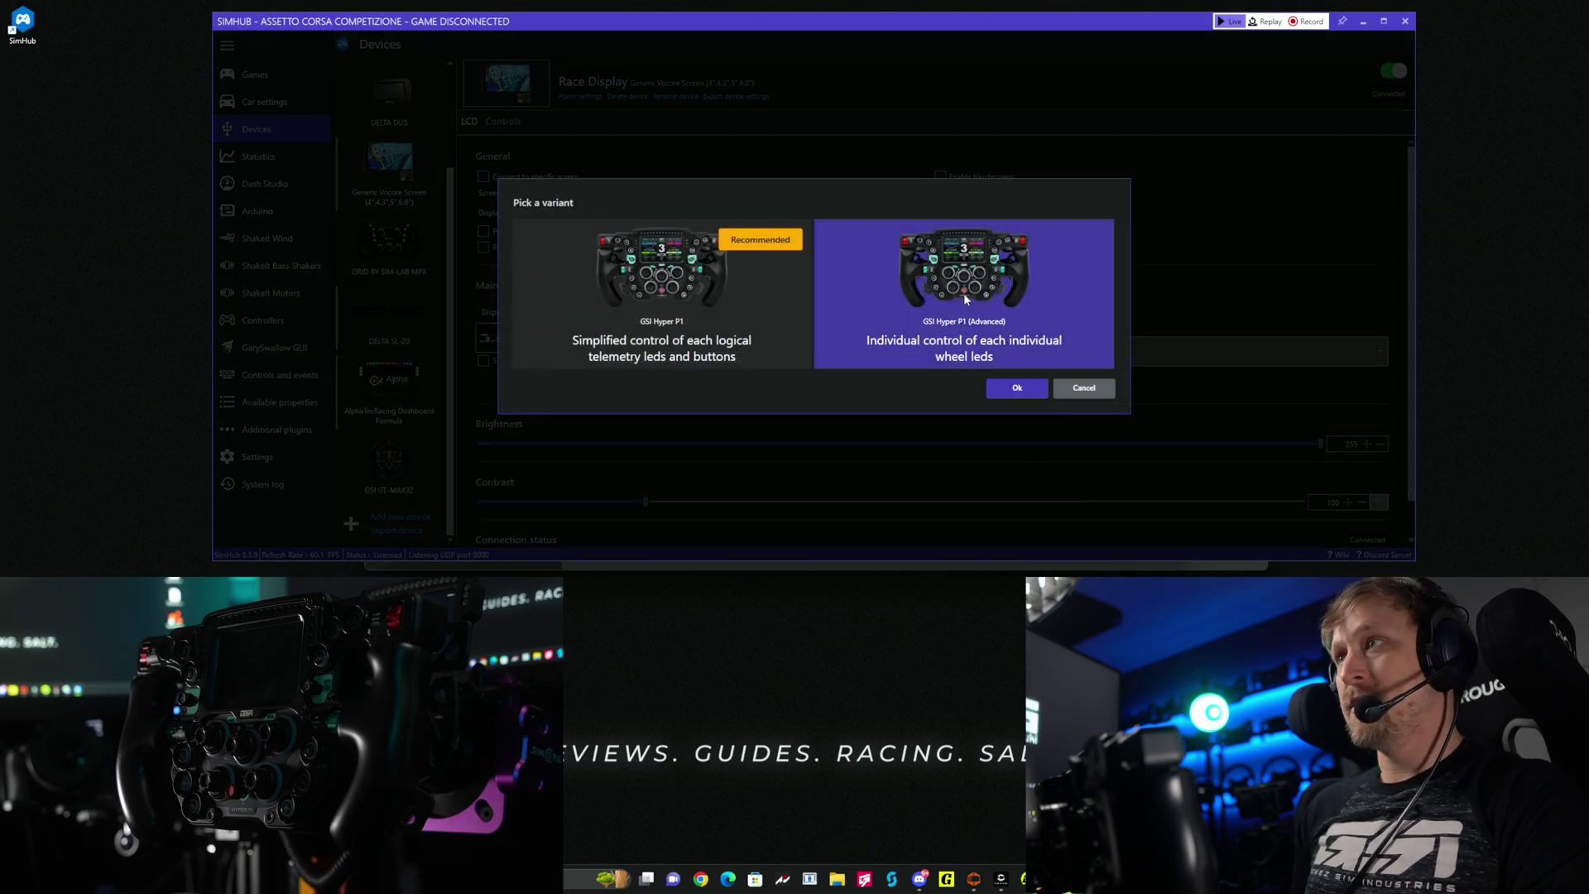
pyautogui.click(1016, 387)
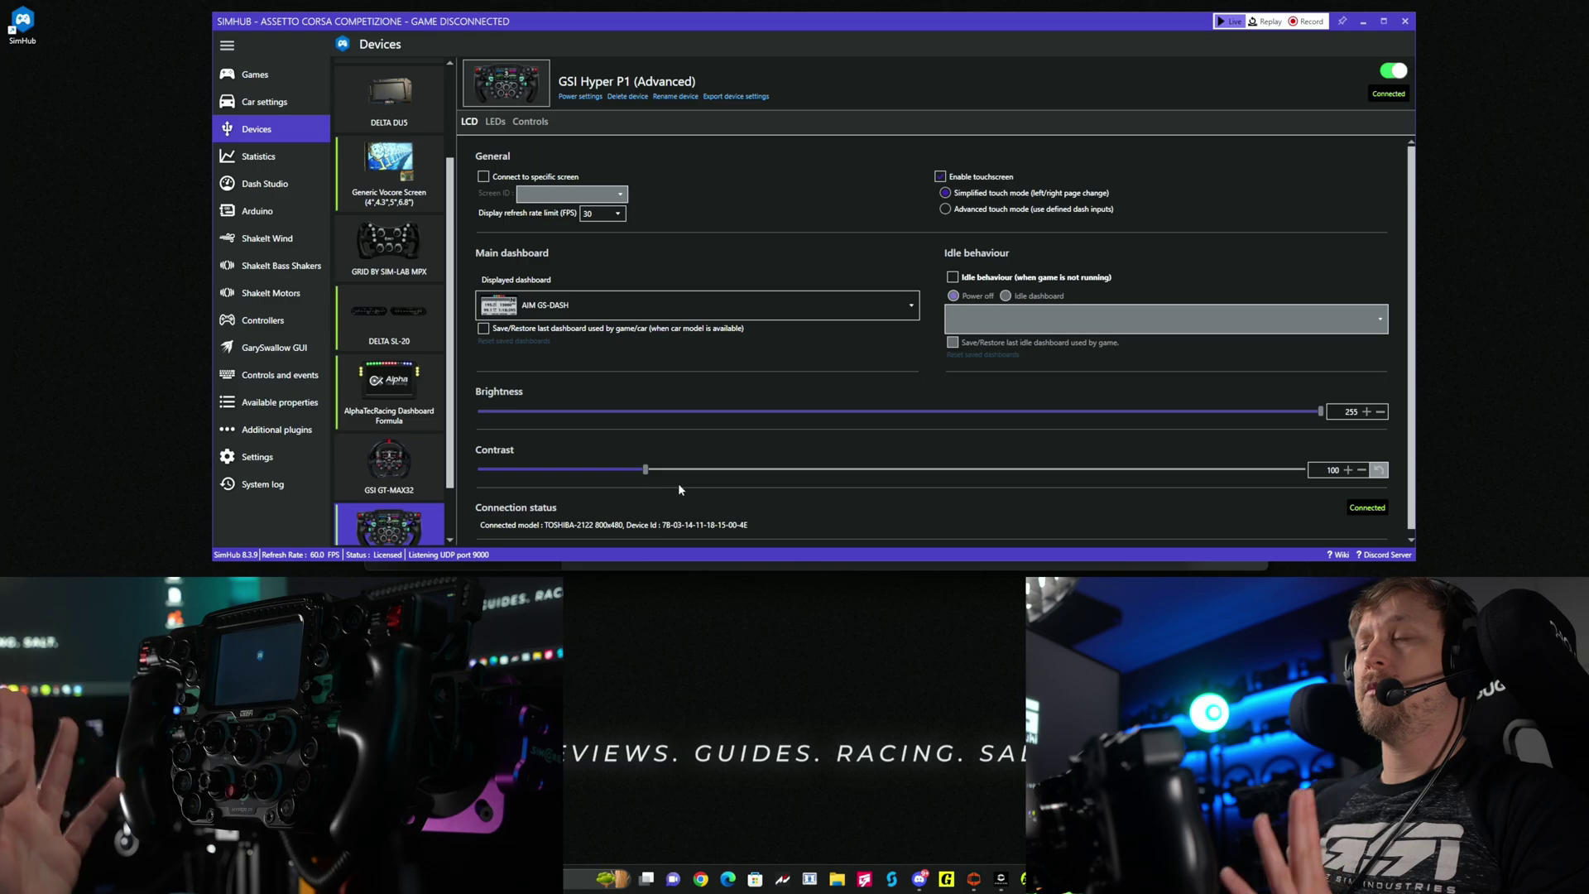
pyautogui.click(514, 178)
pyautogui.click(613, 193)
pyautogui.click(612, 265)
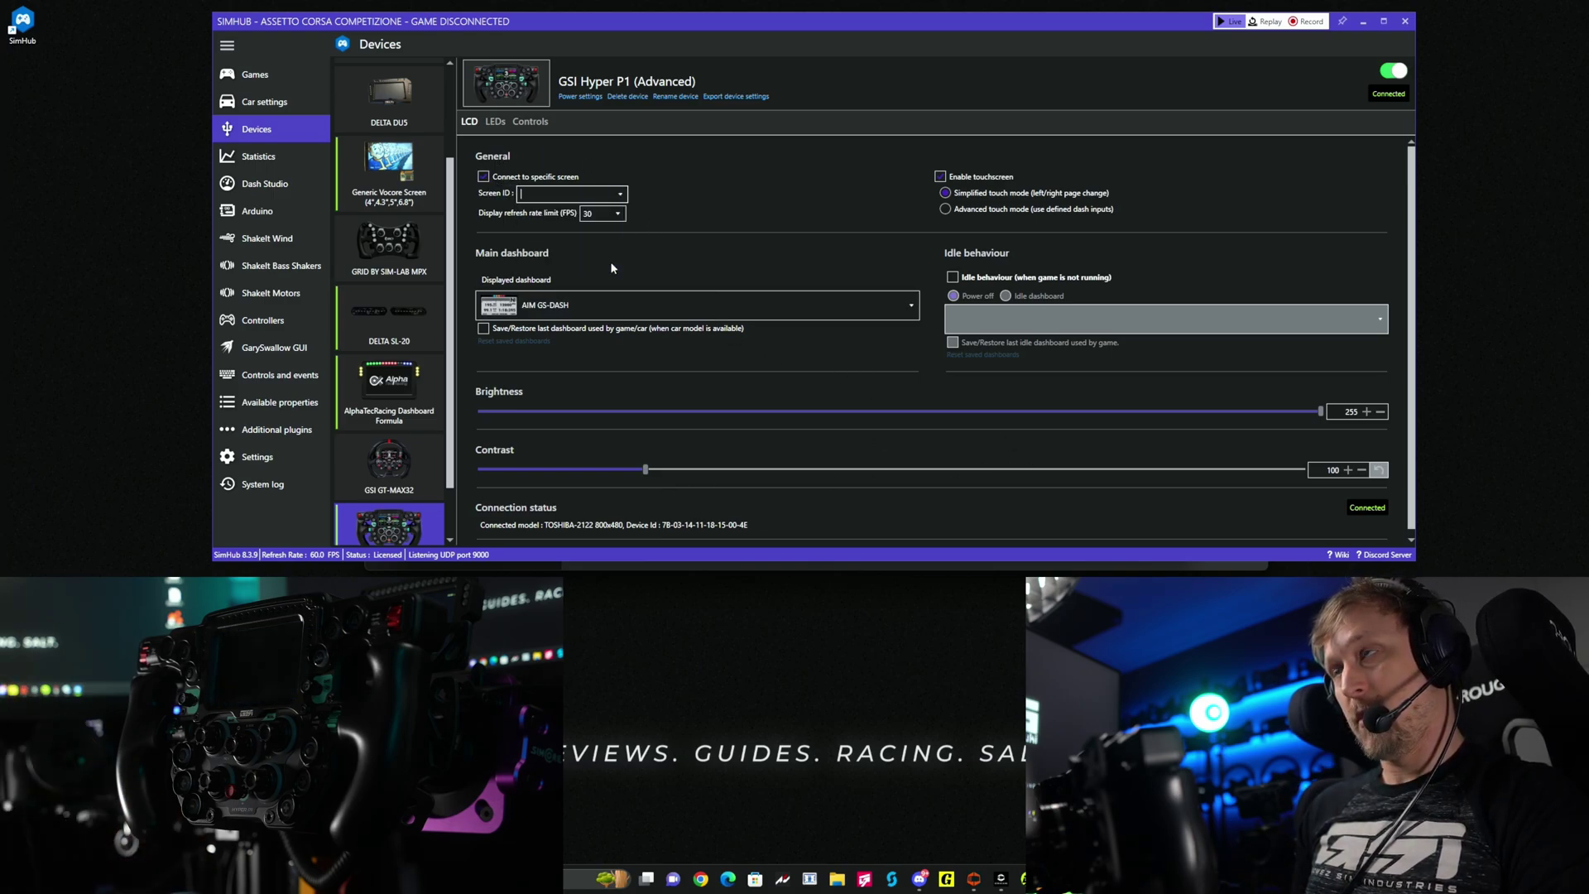
pyautogui.click(809, 300)
pyautogui.click(579, 355)
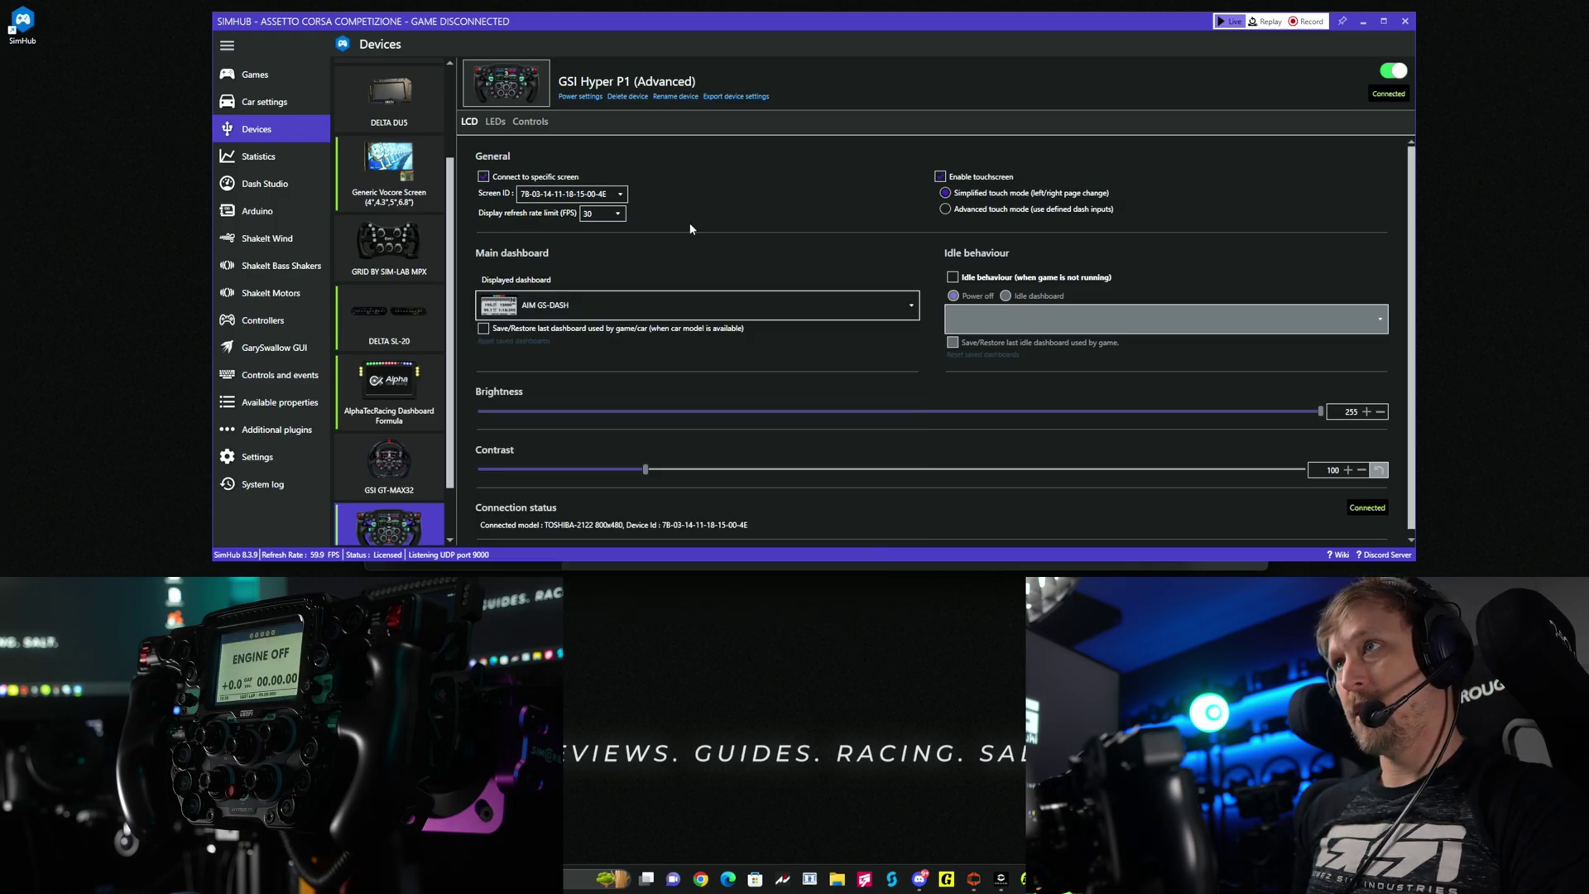
pyautogui.click(494, 122)
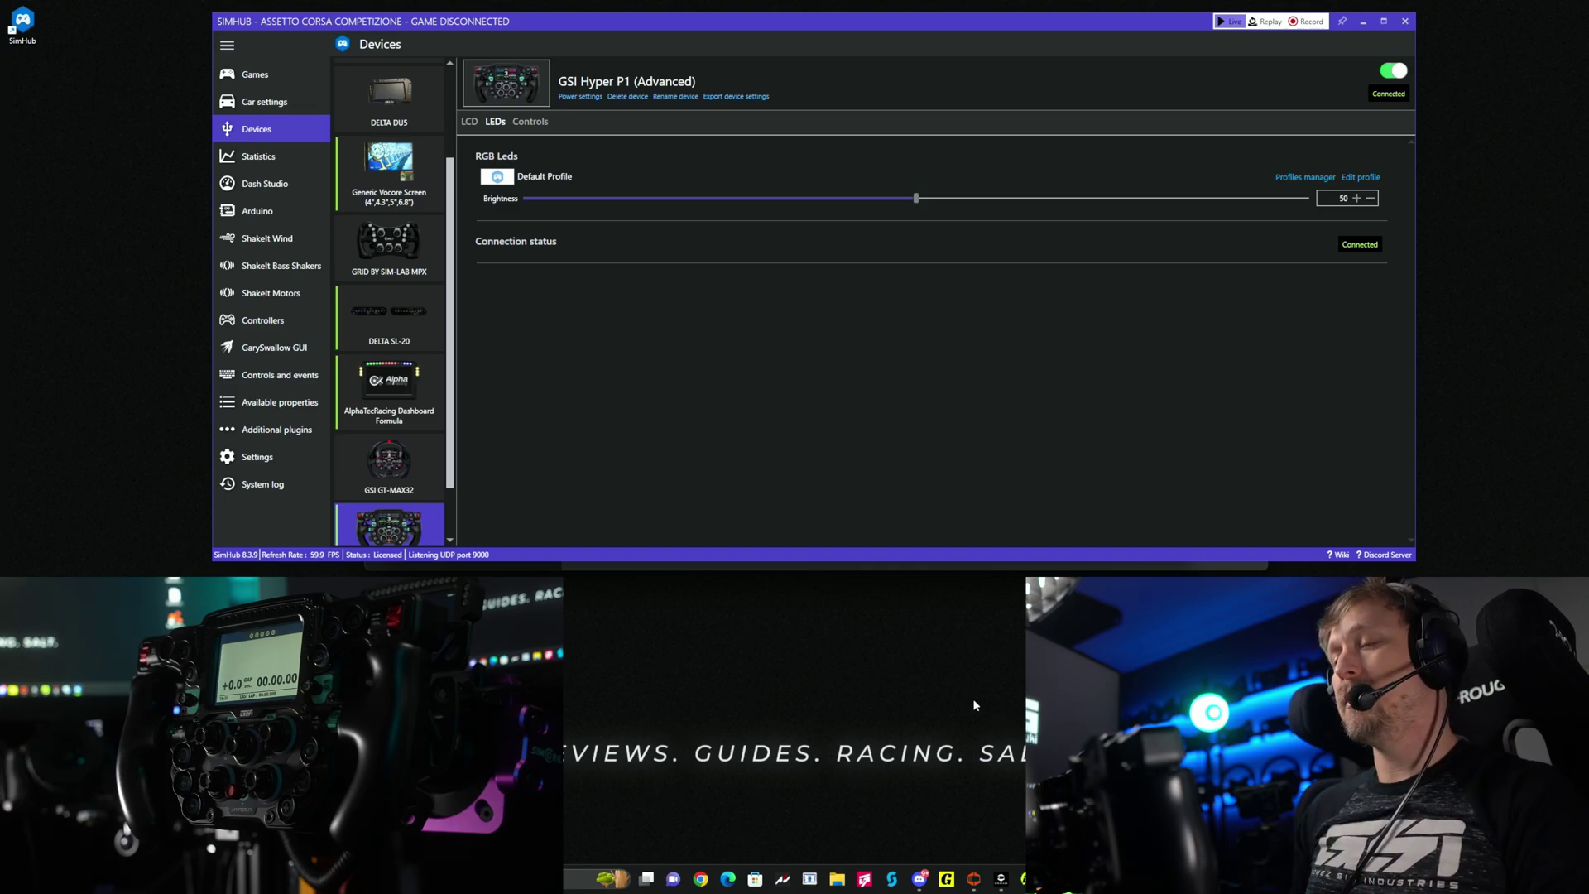
# Step: Download the Hyper P1 Advanced LED profile from Discord and return to SimHub
pyautogui.click(919, 879)
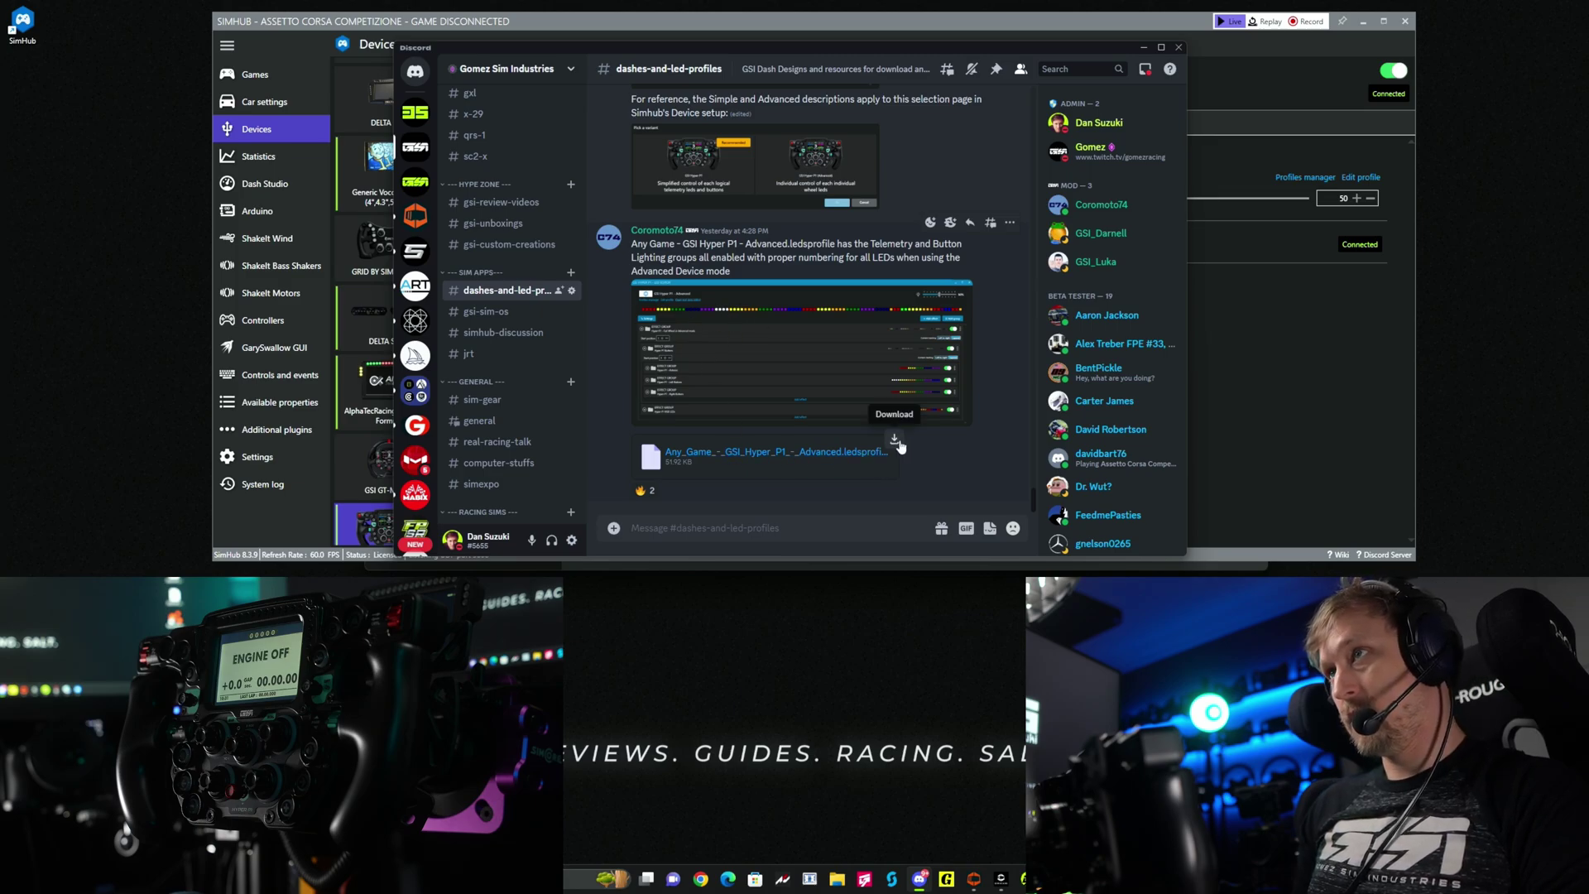
pyautogui.click(896, 440)
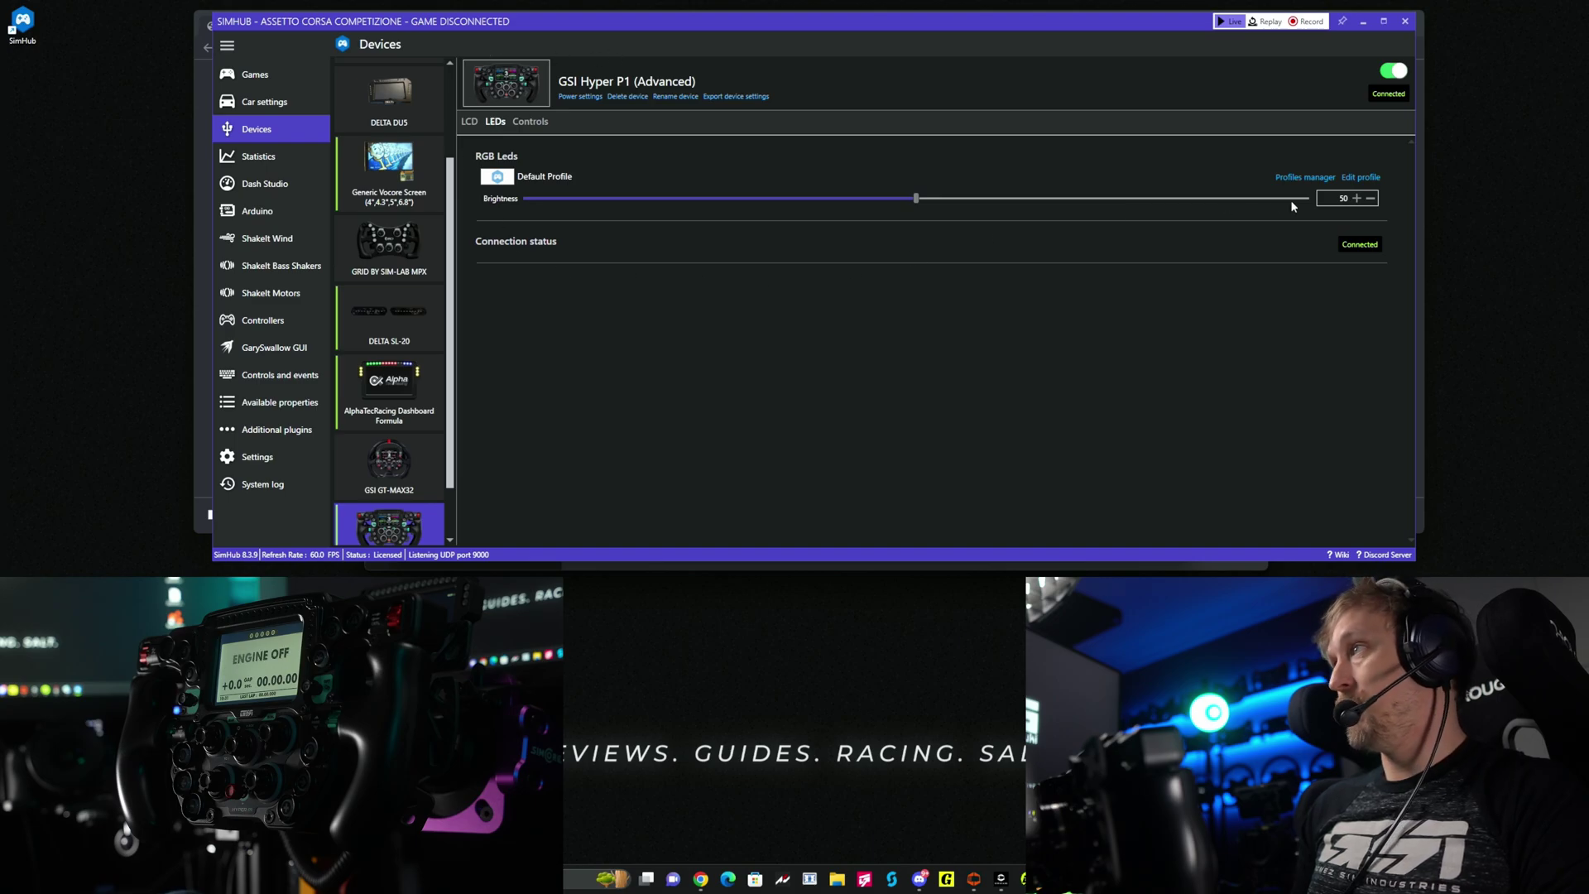
# Step: Import and load the downloaded GSI Hyper P1 - Advanced LEDSPROFILE from Downloads
pyautogui.click(1322, 181)
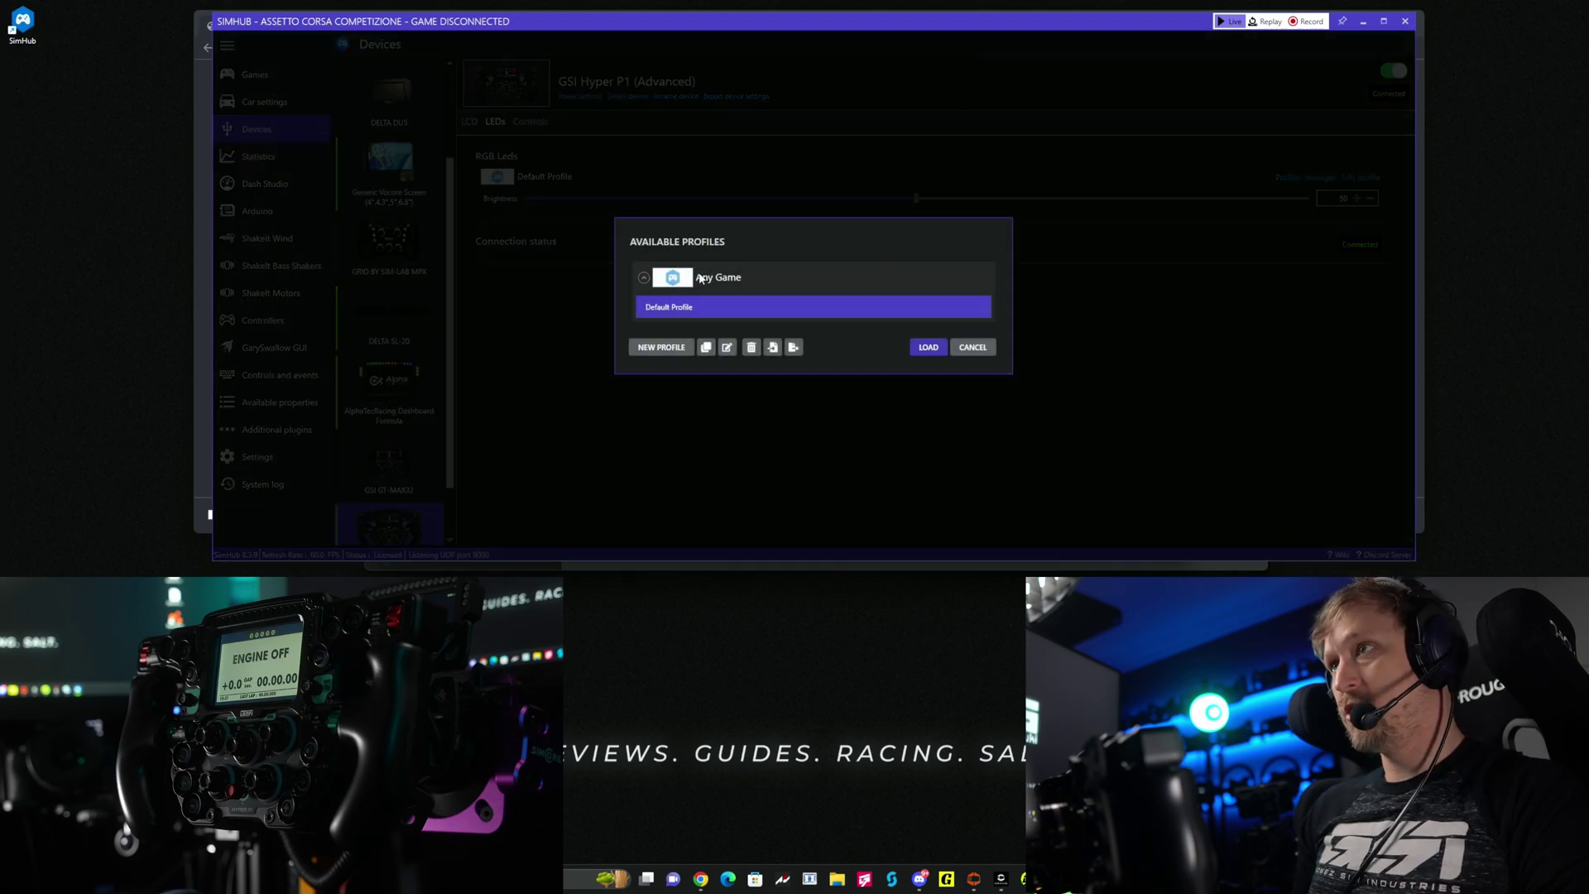
pyautogui.click(773, 348)
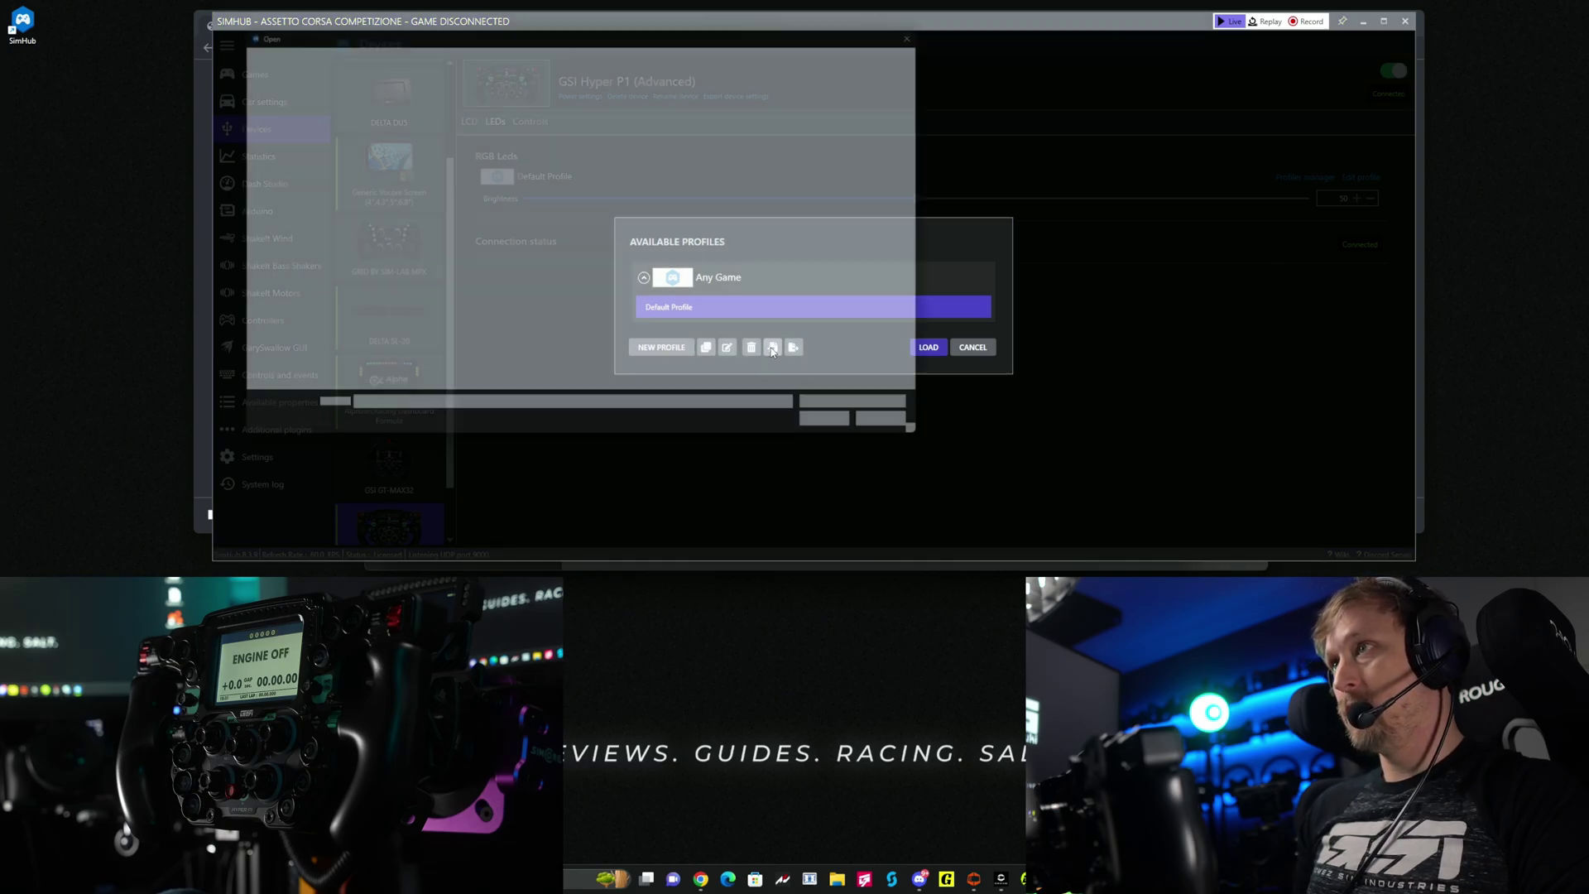
pyautogui.doubleClick(368, 130)
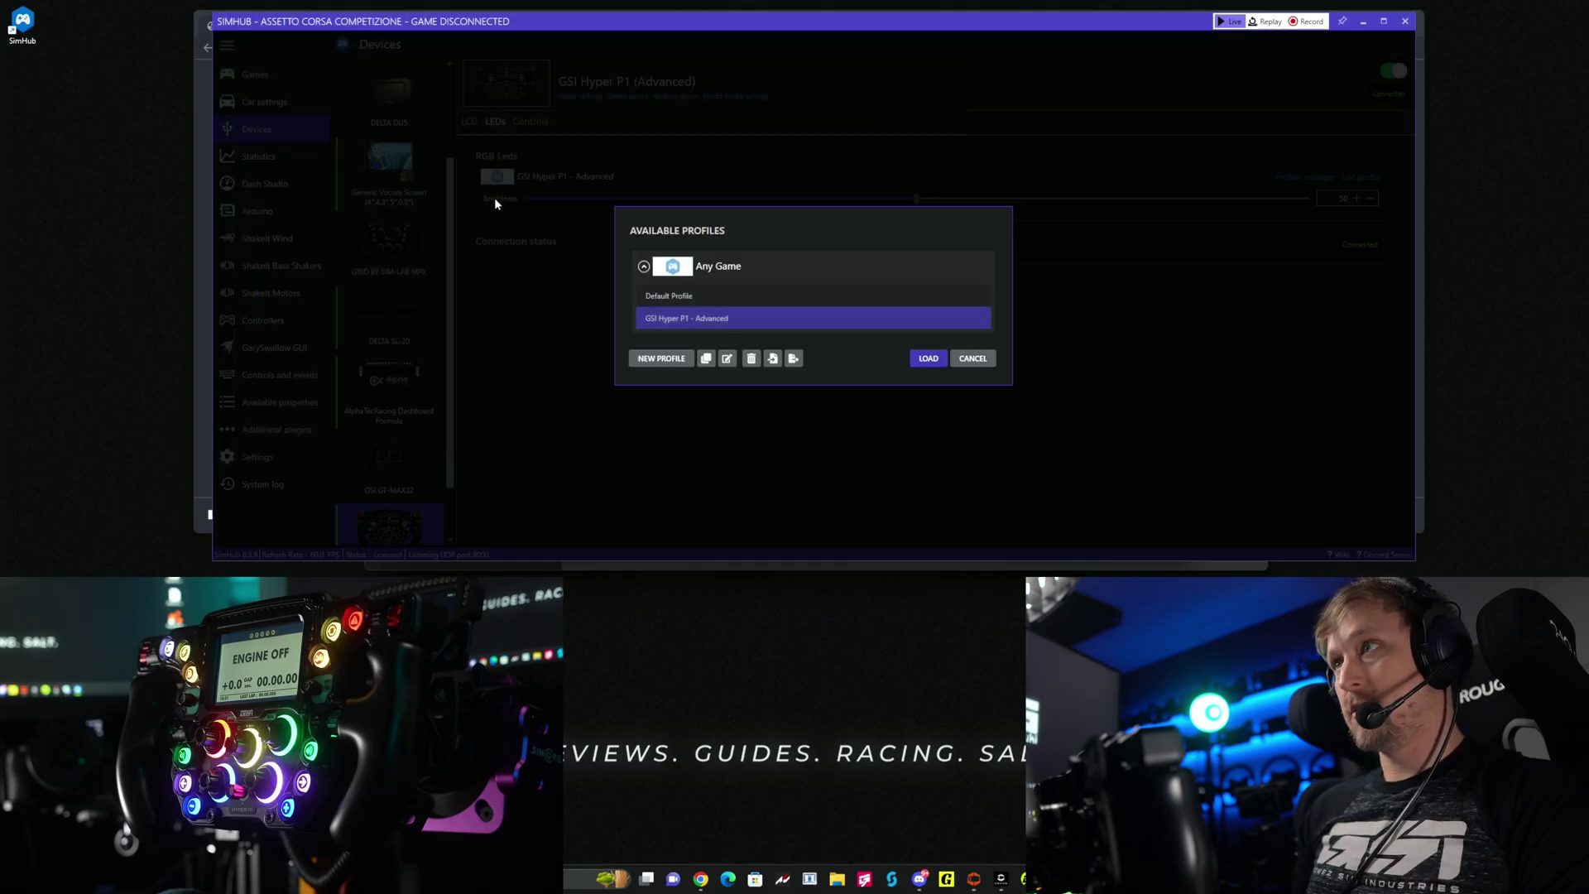
pyautogui.click(929, 360)
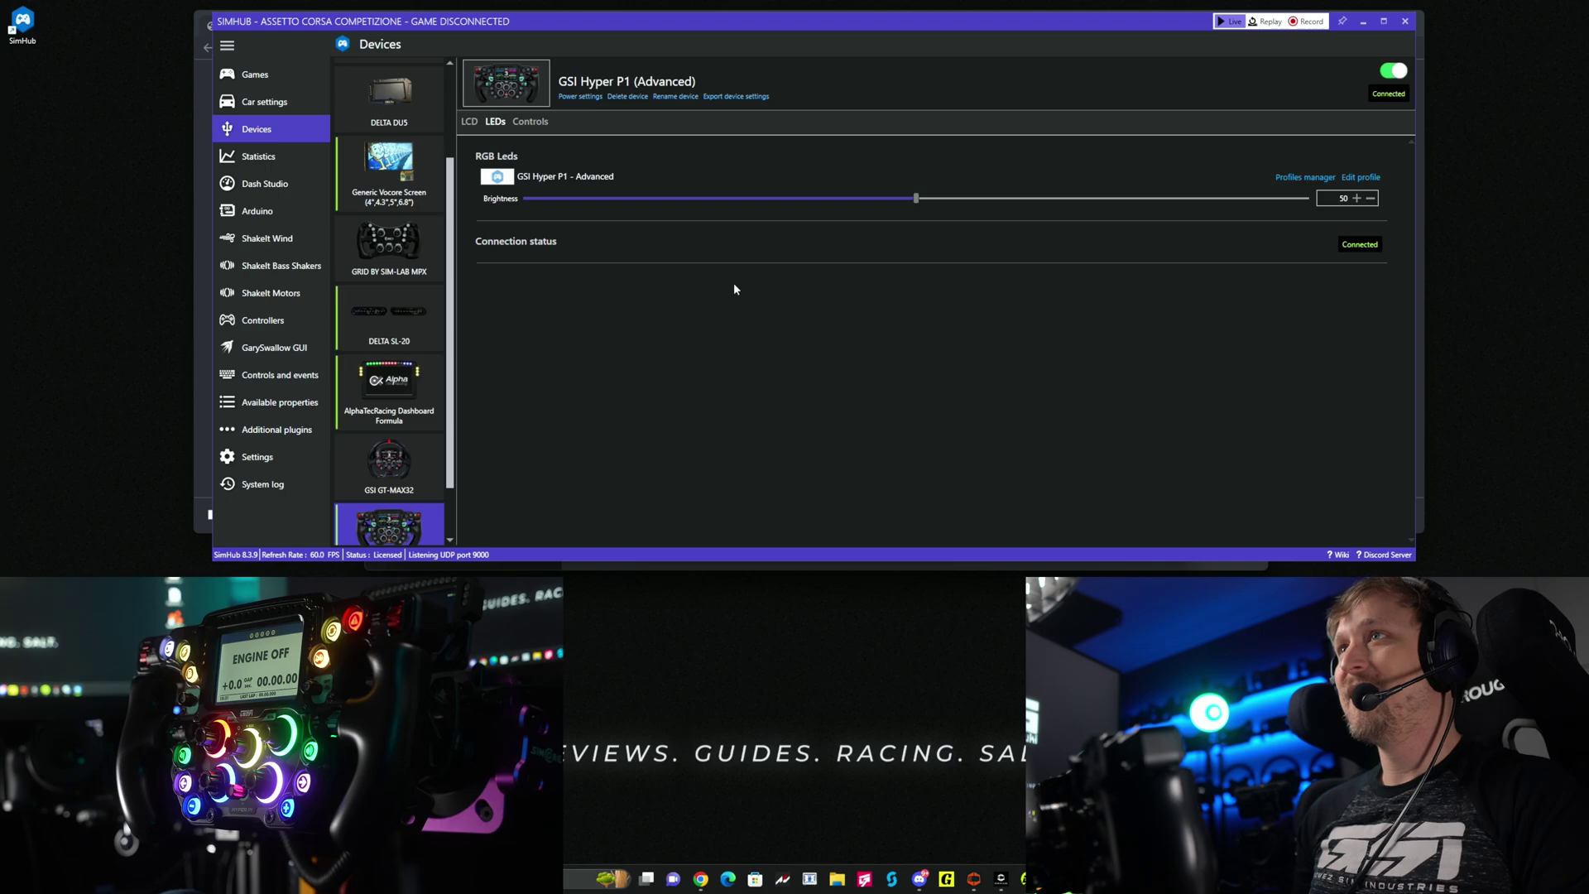
pyautogui.click(1357, 177)
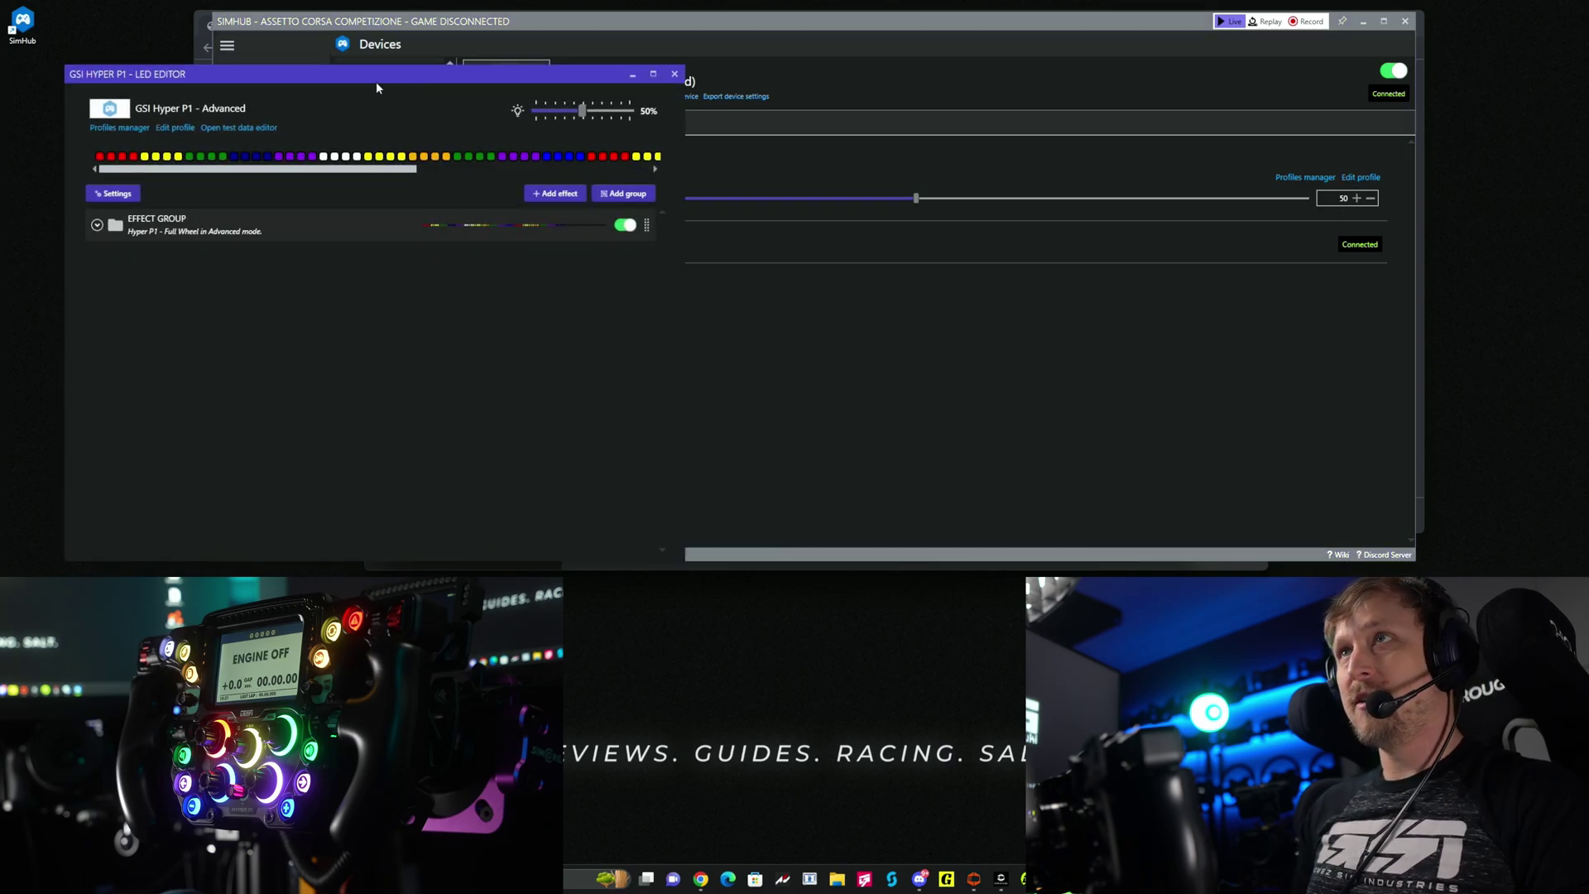
pyautogui.moveTo(380, 75); pyautogui.dragTo(838, 75)
pyautogui.click(580, 226)
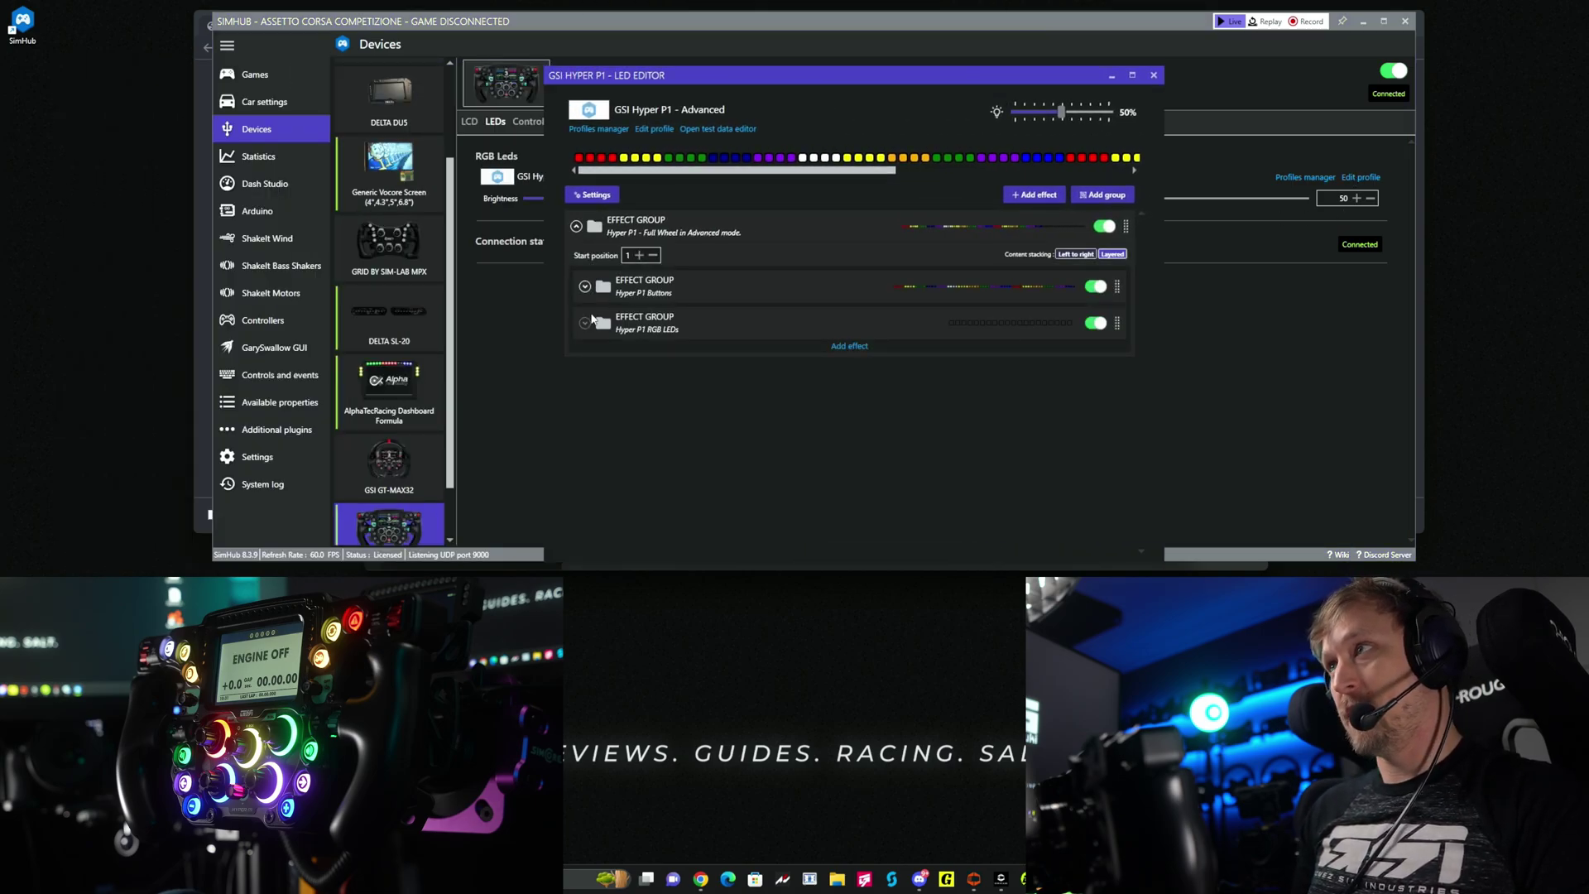
pyautogui.click(585, 286)
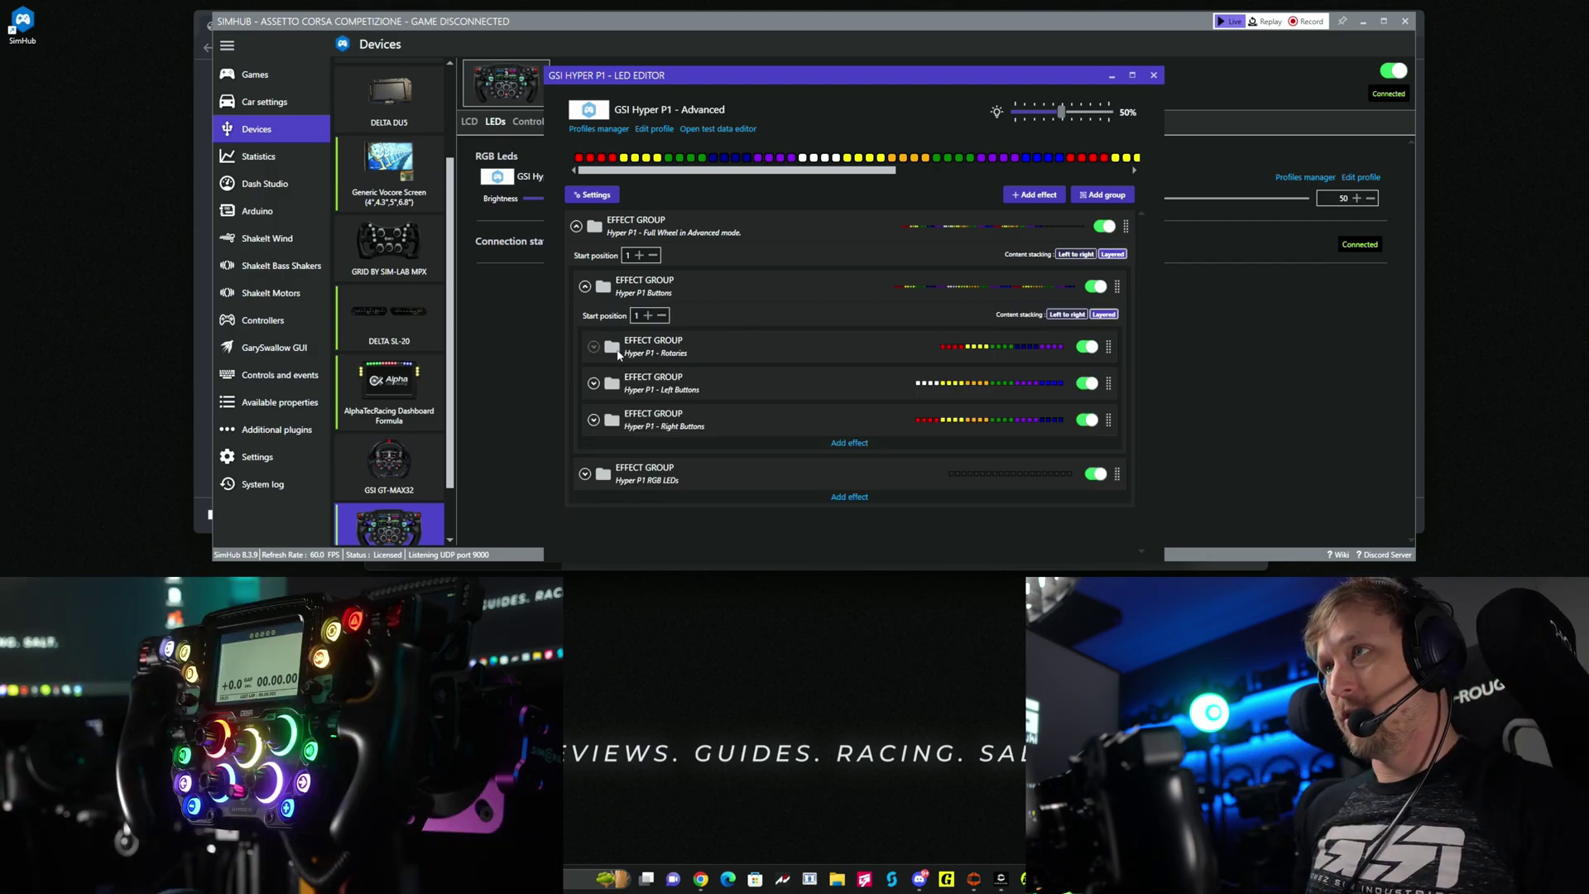
pyautogui.click(727, 395)
pyautogui.scroll(-3, 791, 372)
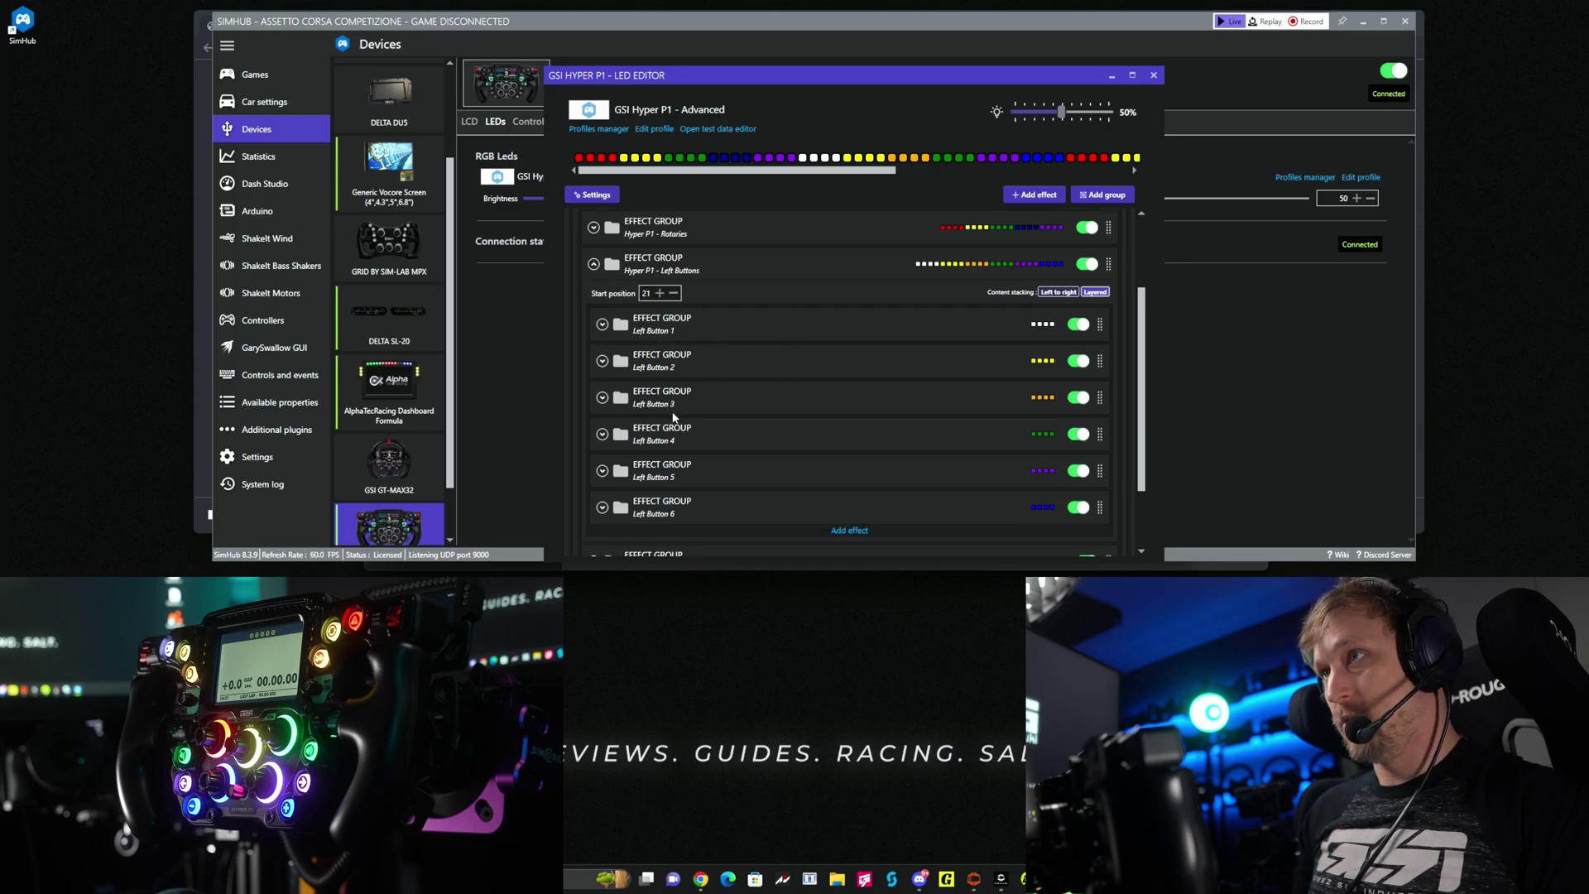
pyautogui.click(601, 472)
pyautogui.scroll(-2, 744, 414)
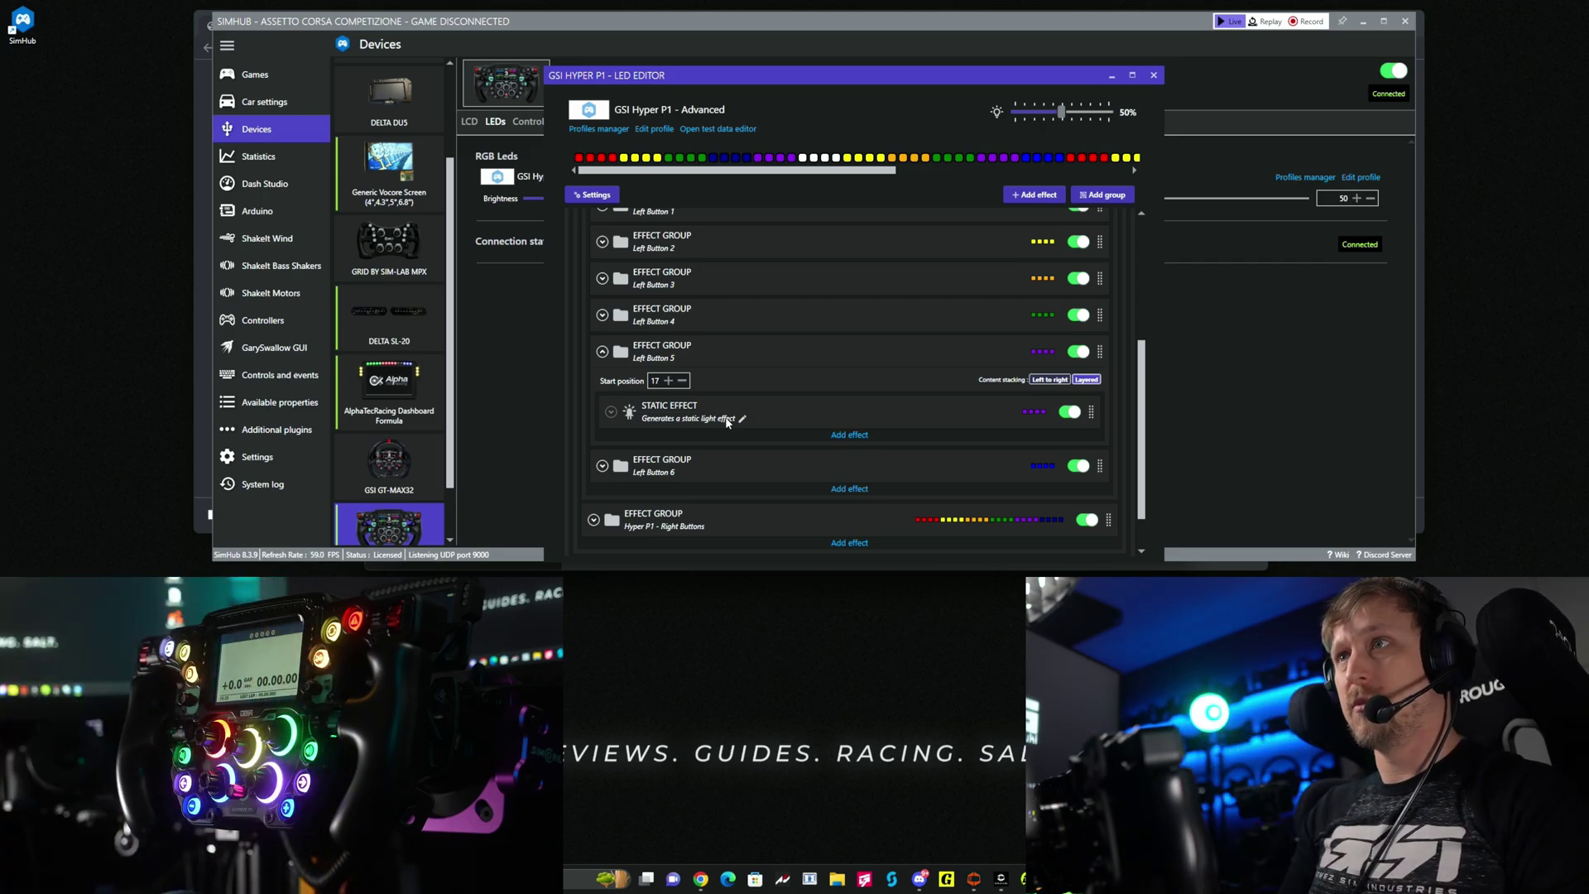
pyautogui.press('Escape')
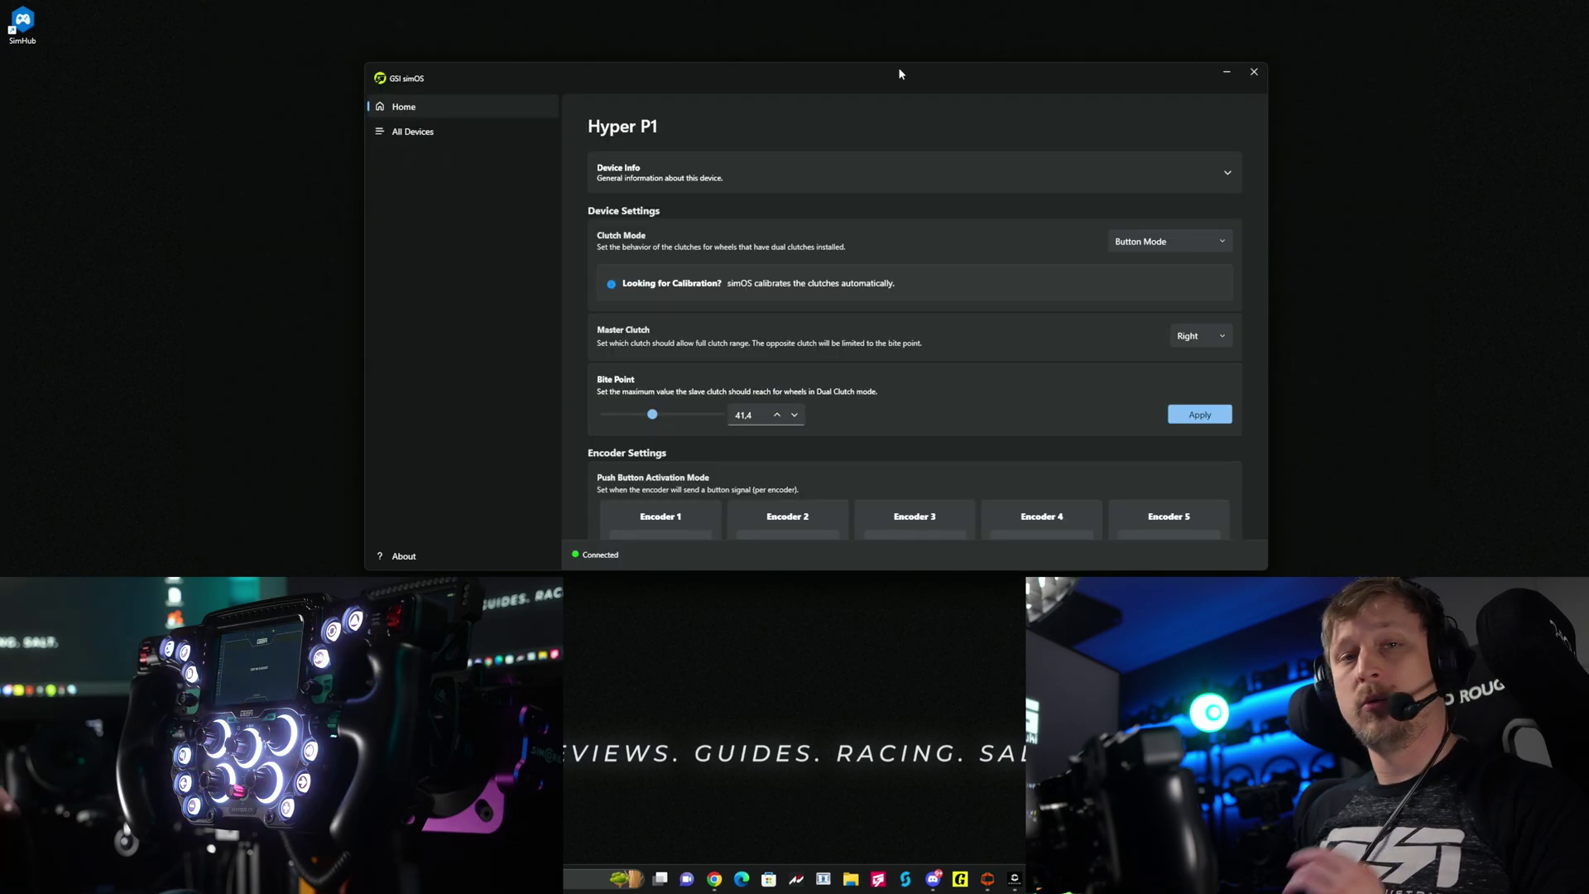
# Step: Close the GSI simOS window
pyautogui.click(1255, 74)
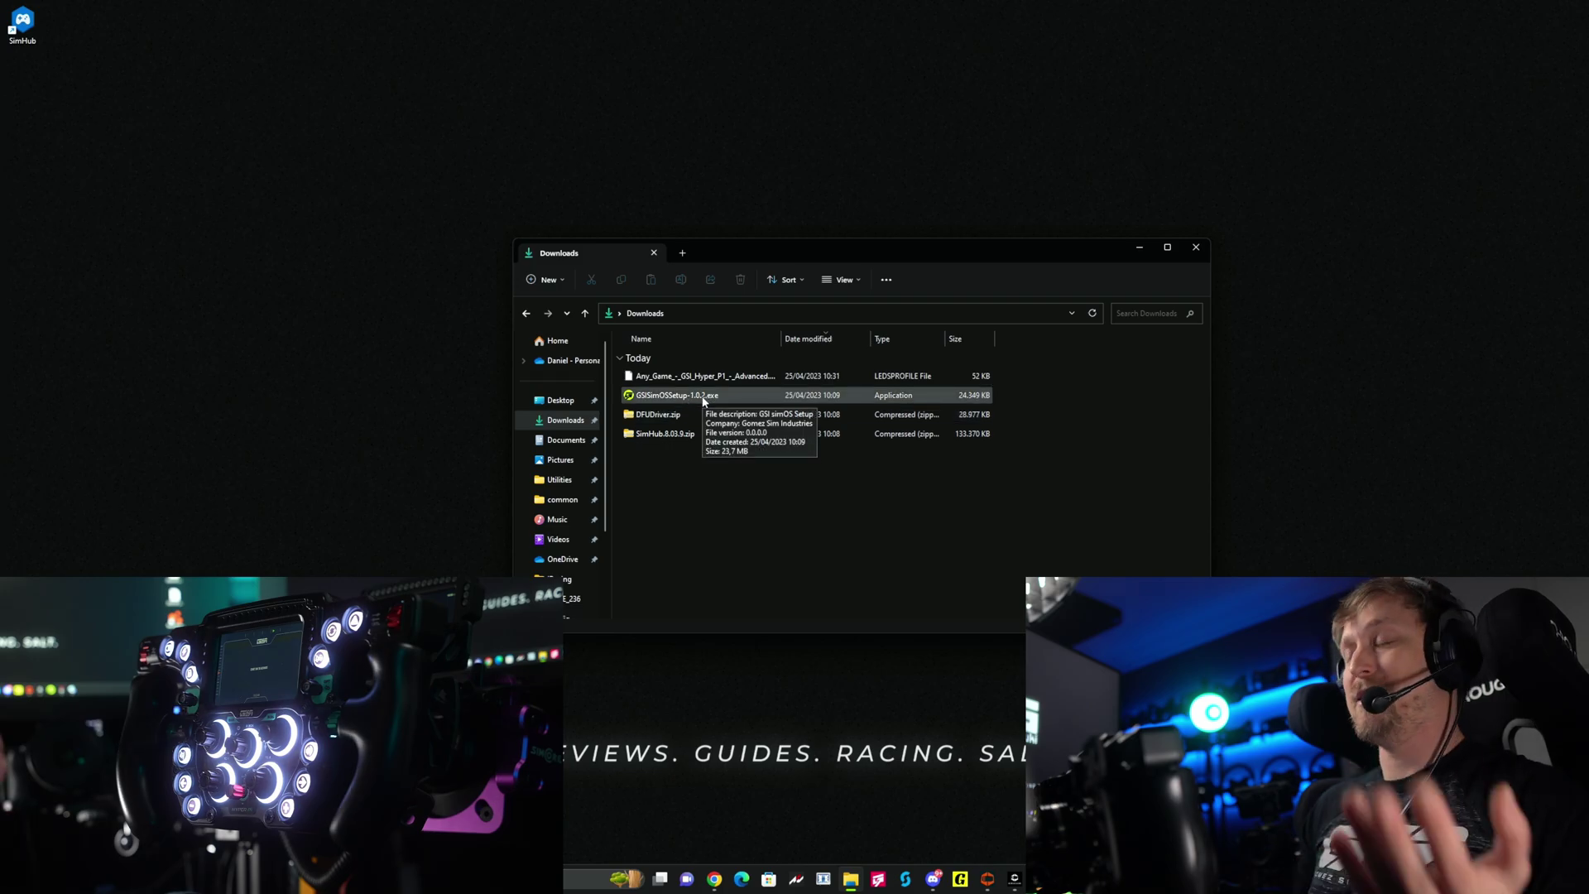
# Step: Install GSI simOS 1.0.2 from GSISimOSSetup-1.0.2.exe and launch it on finish
pyautogui.doubleClick(704, 396)
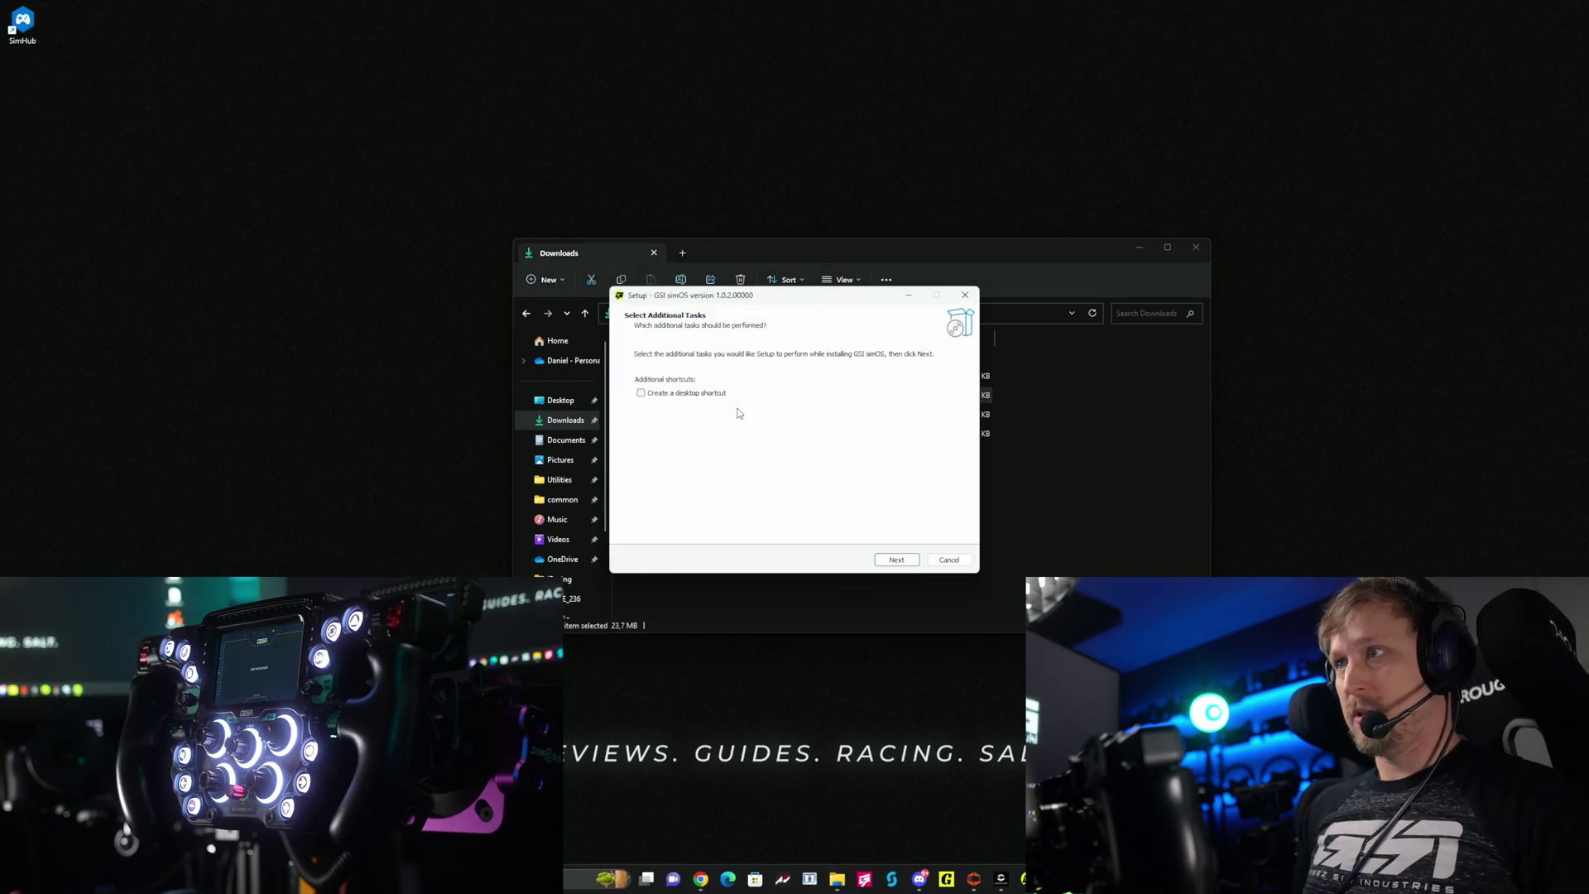
pyautogui.click(896, 559)
pyautogui.click(896, 559)
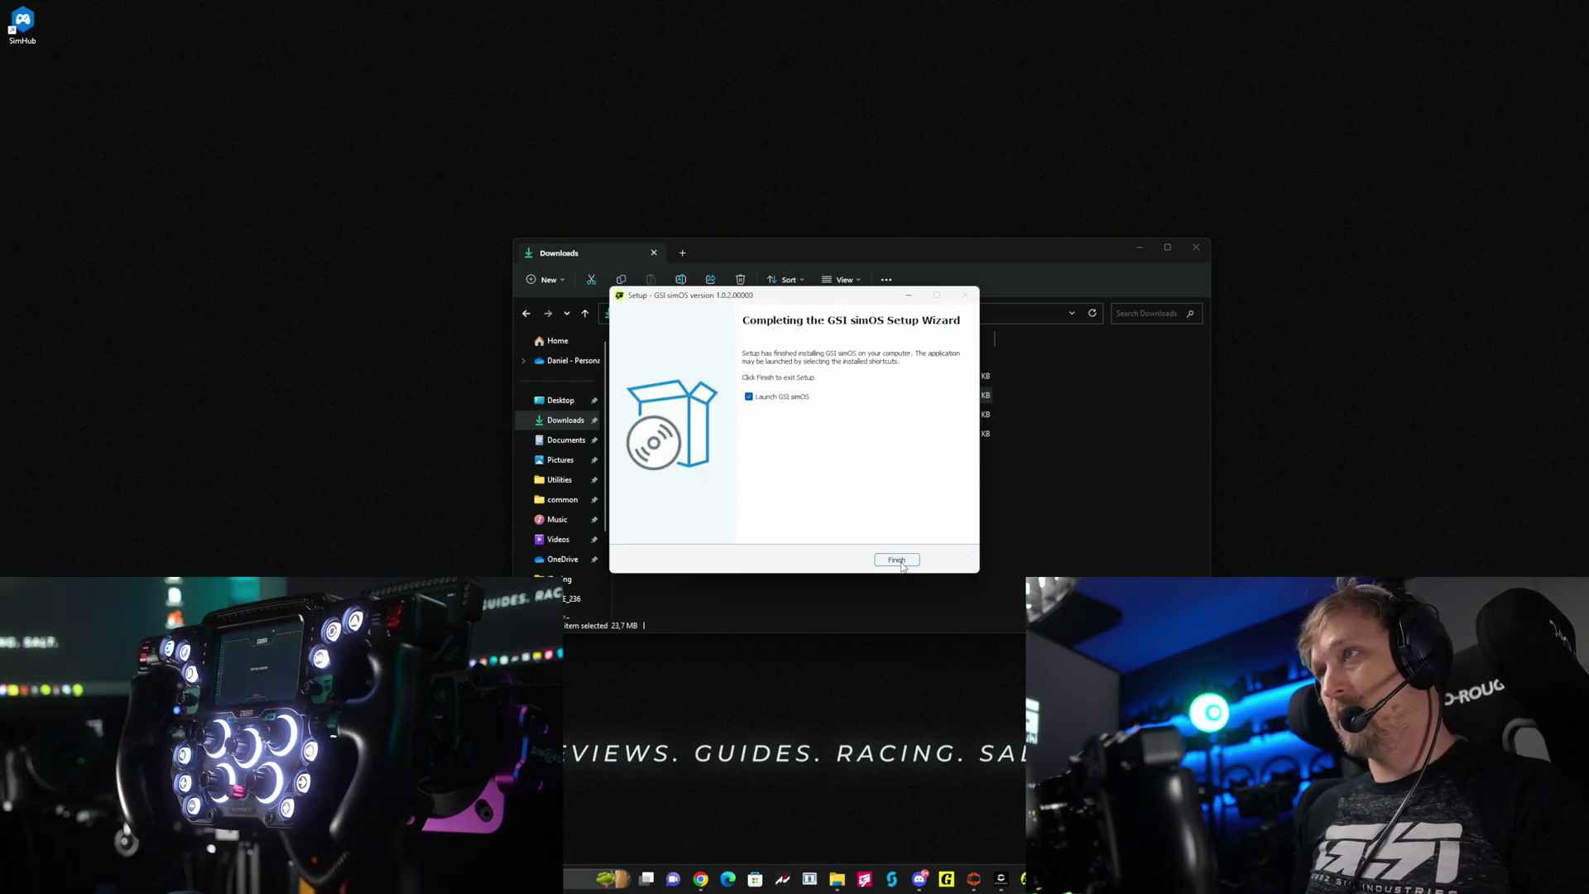
pyautogui.click(900, 561)
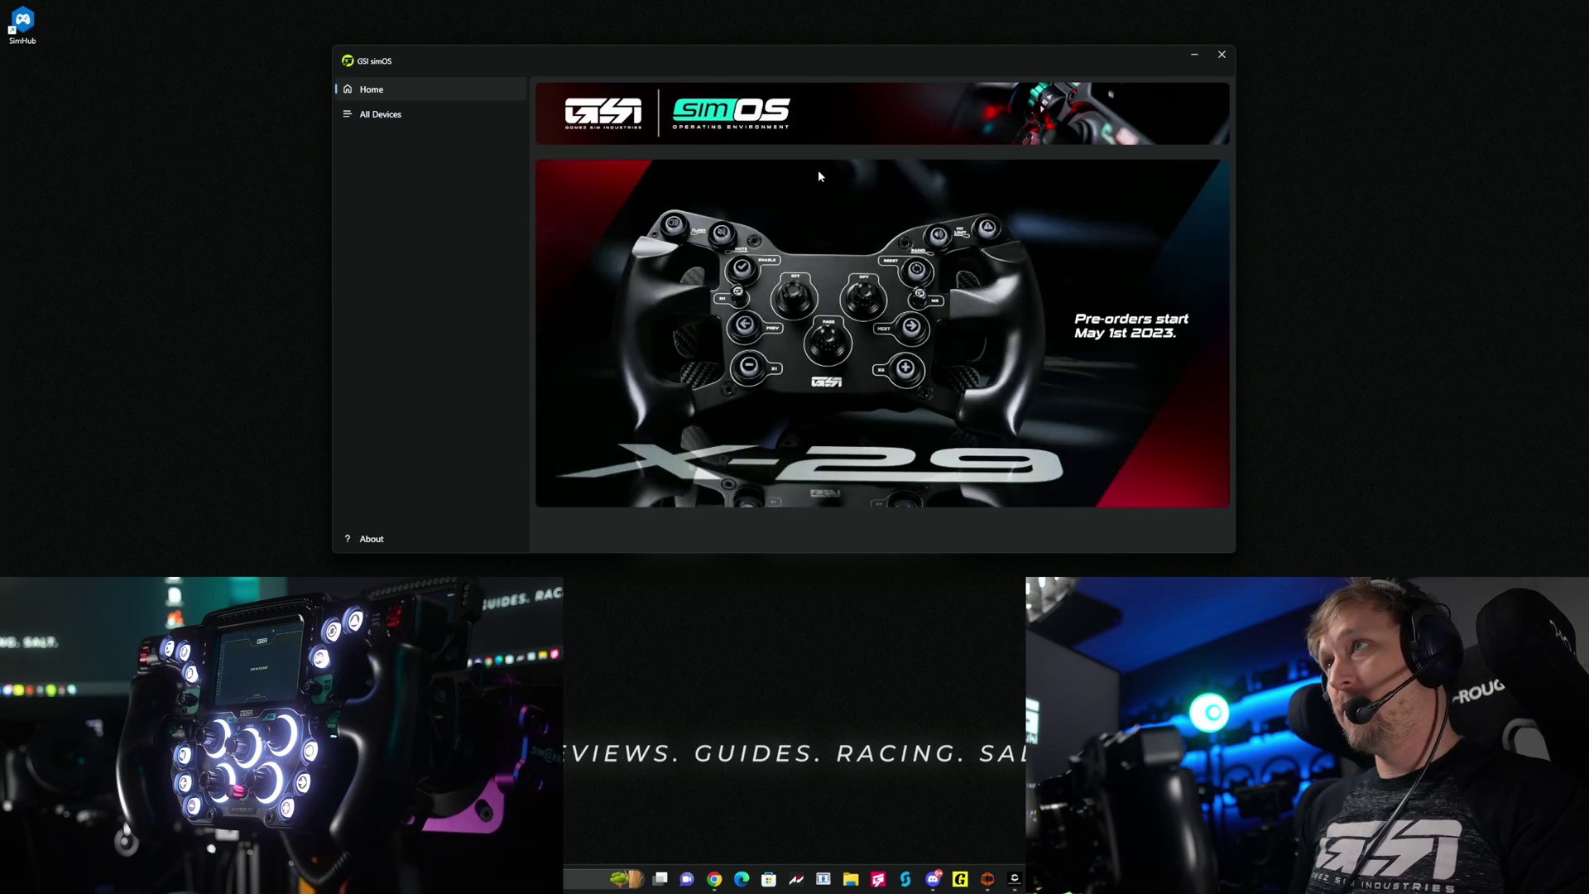
# Step: Open the Hyper P1 device page from All Devices and check its model and firmware details
pyautogui.click(394, 117)
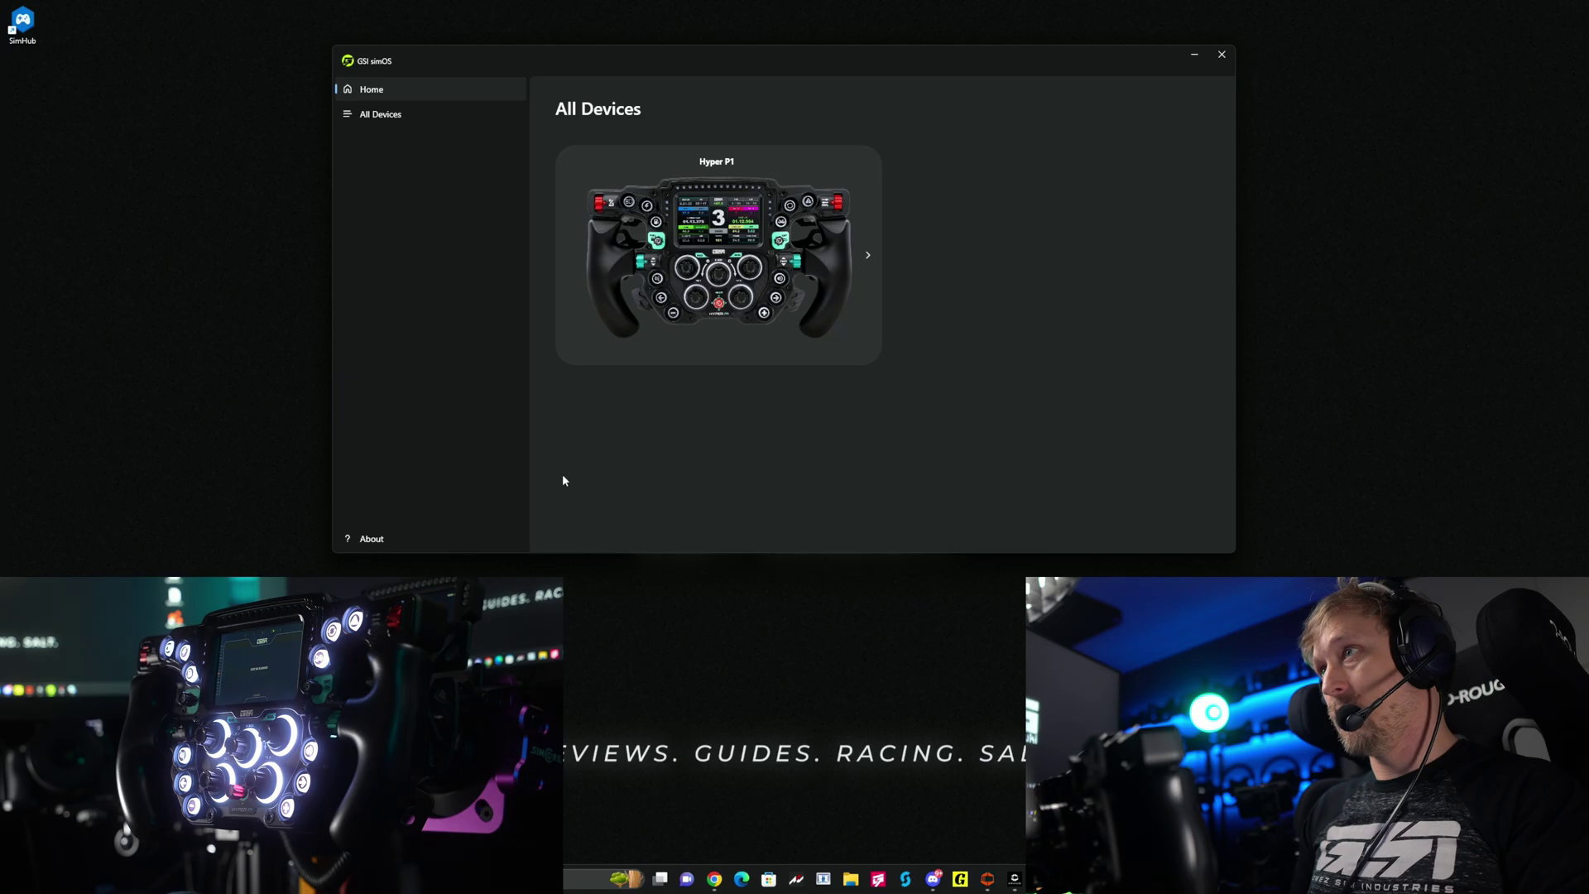
pyautogui.click(758, 243)
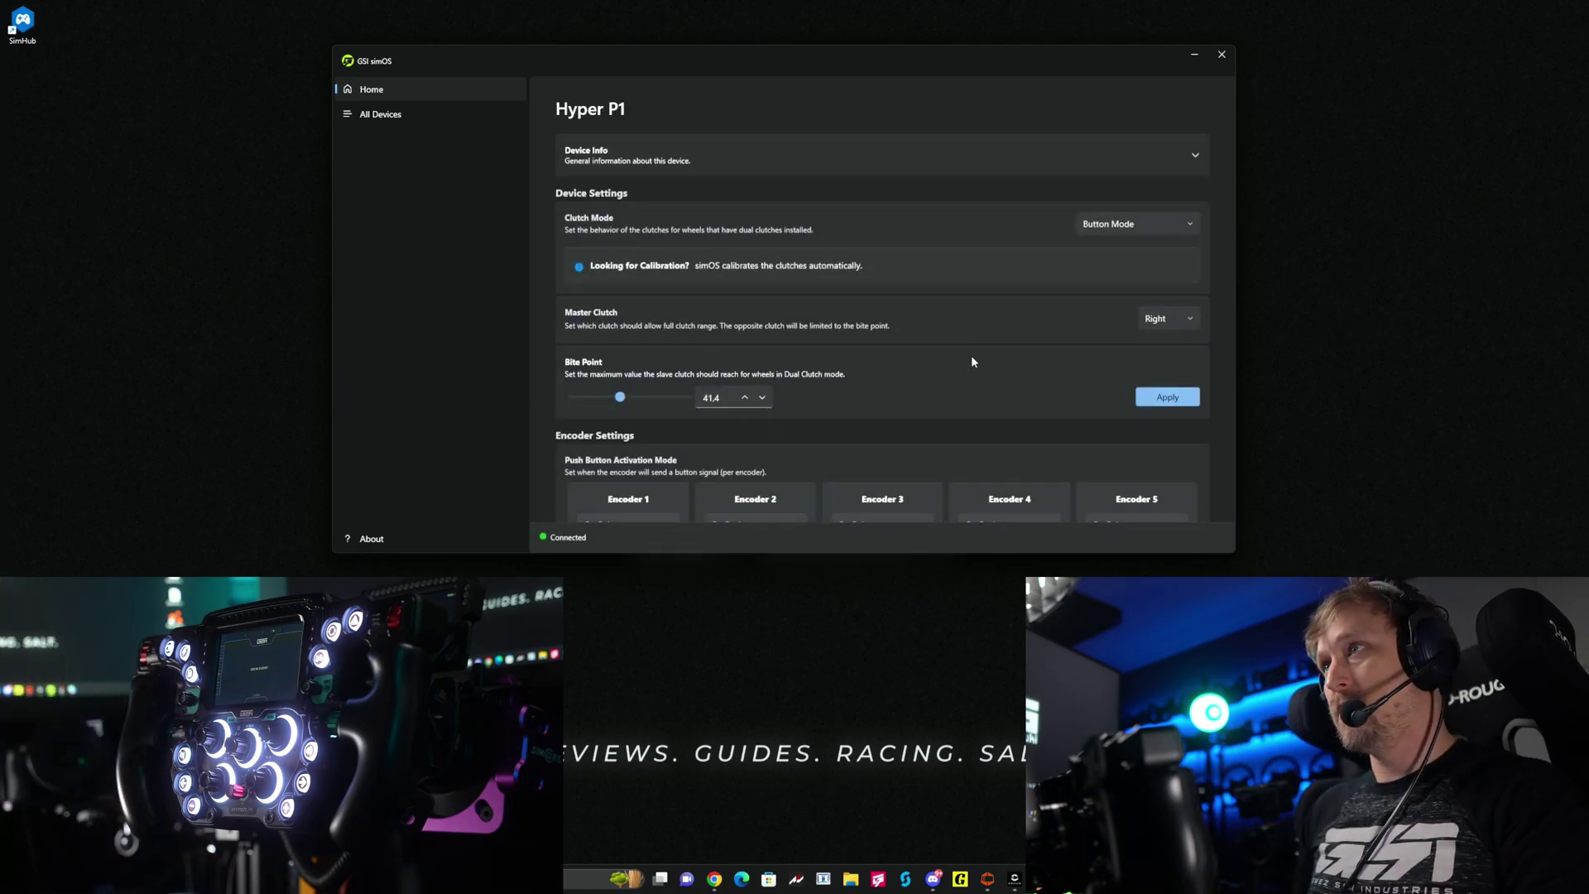
pyautogui.click(1189, 155)
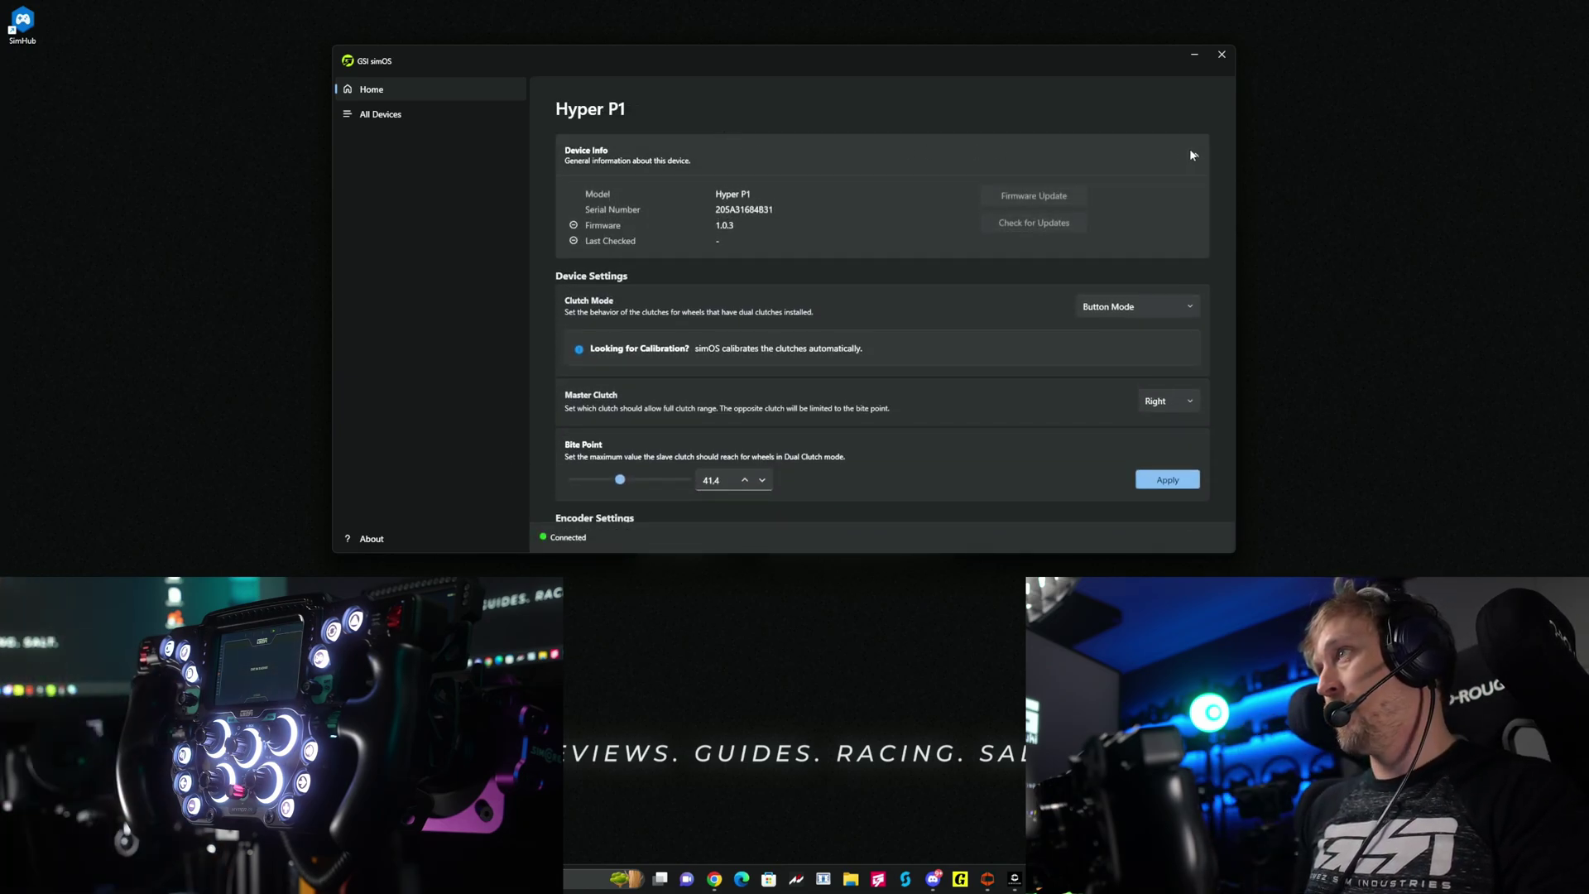
pyautogui.click(664, 153)
pyautogui.click(578, 168)
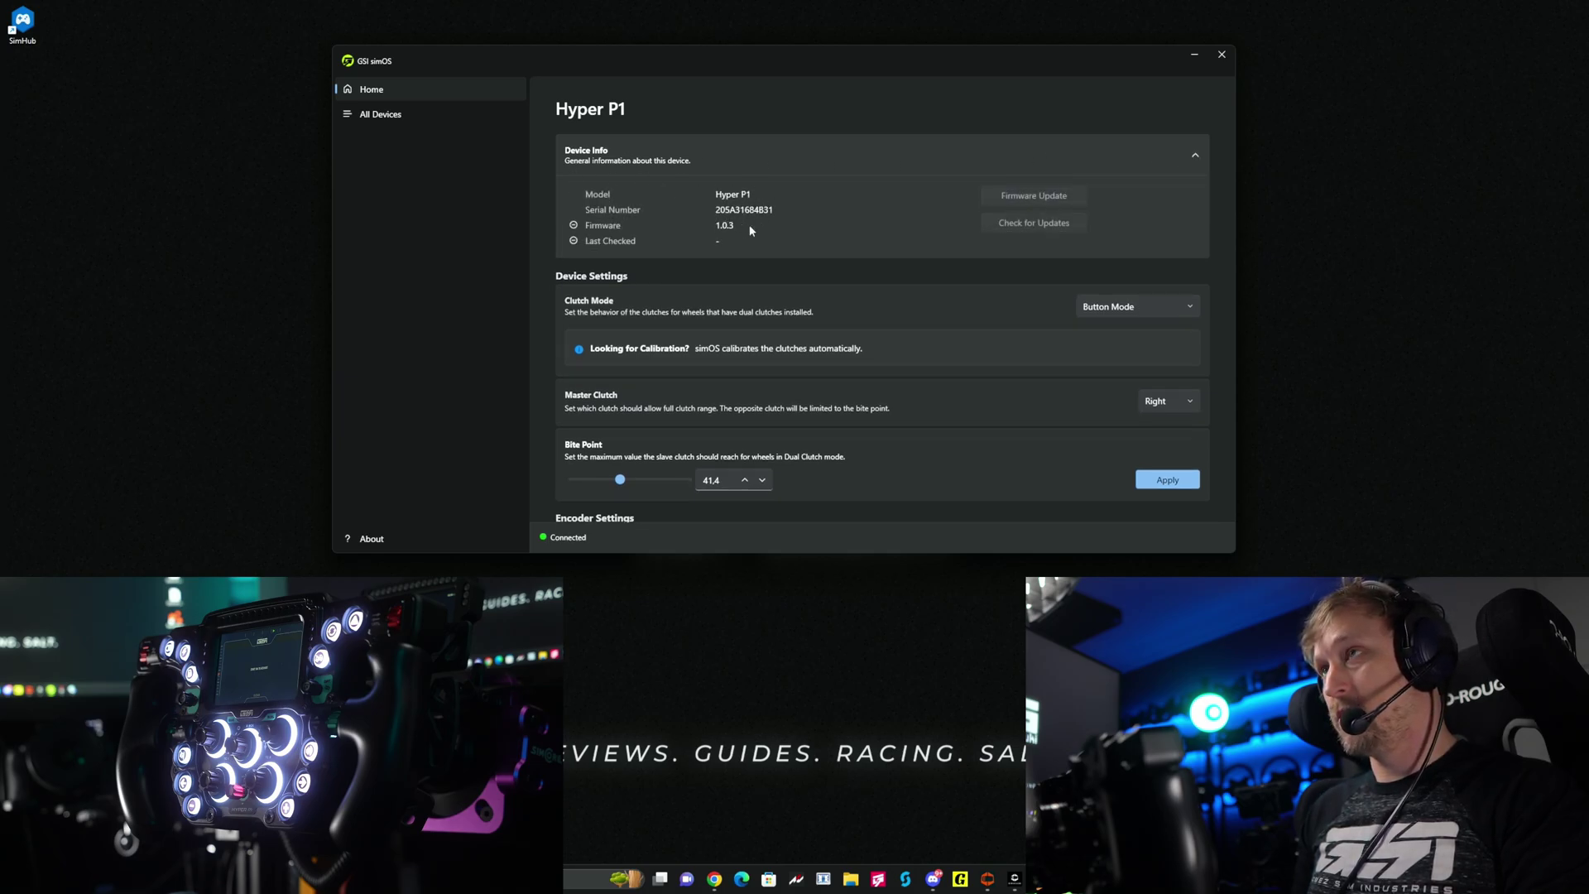
pyautogui.click(1185, 155)
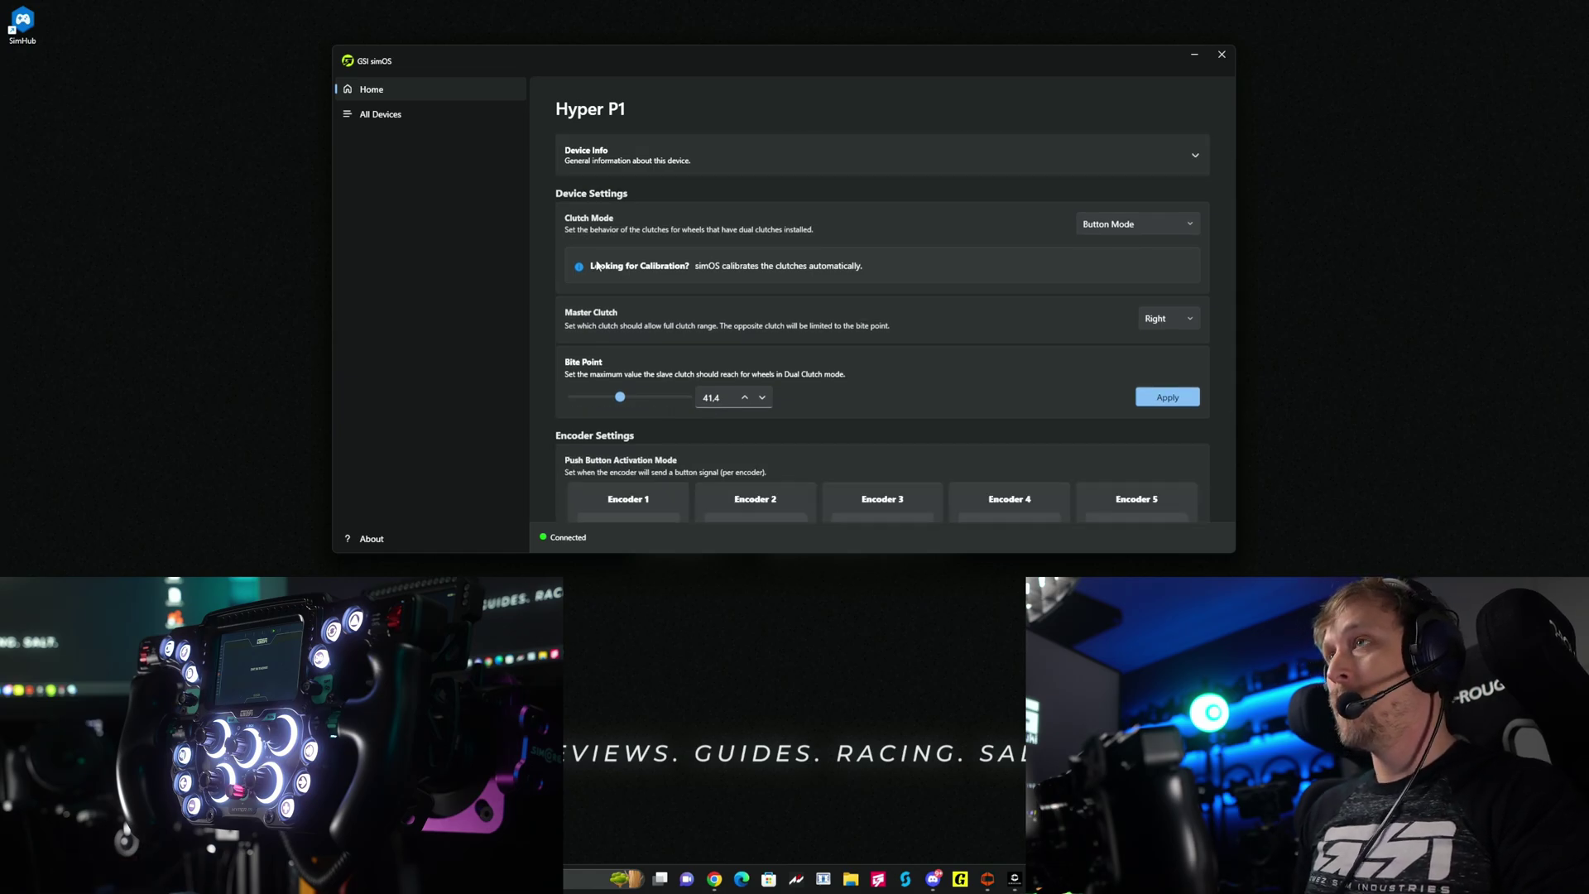